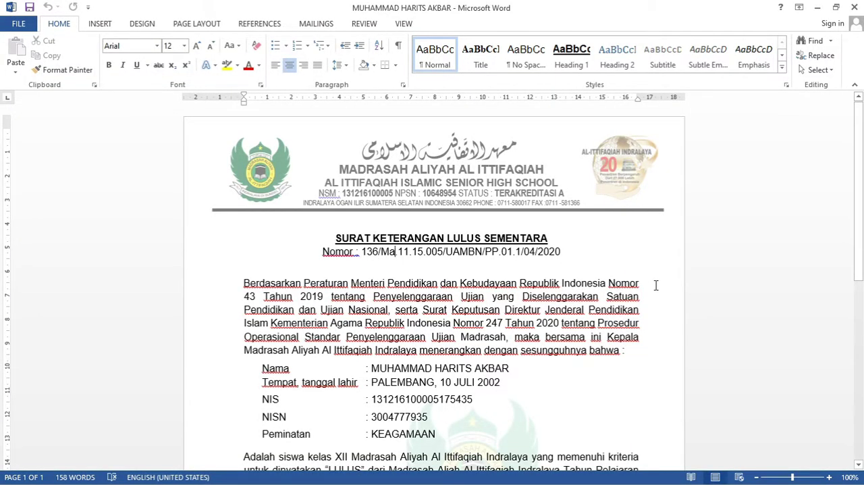
# Step: Add blank lines below the signature block's NIP line until the letter runs onto a second page
pyautogui.write('.')
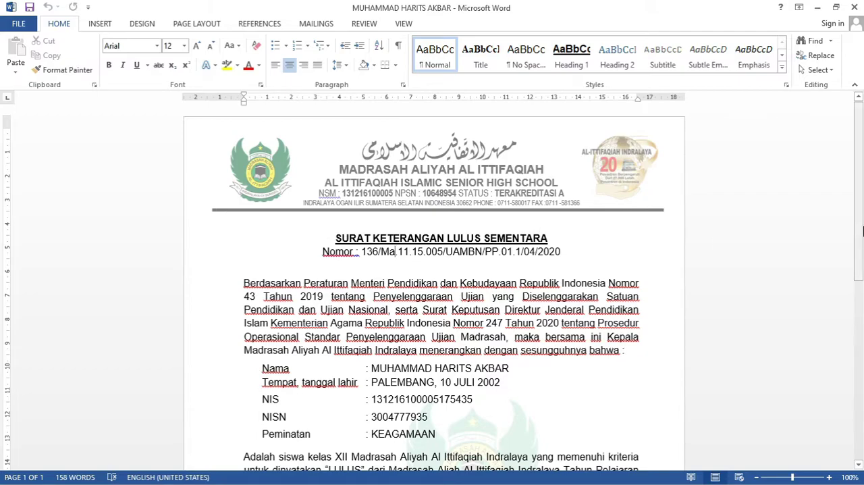
pyautogui.moveTo(860, 223); pyautogui.dragTo(860, 400)
pyautogui.click(538, 409)
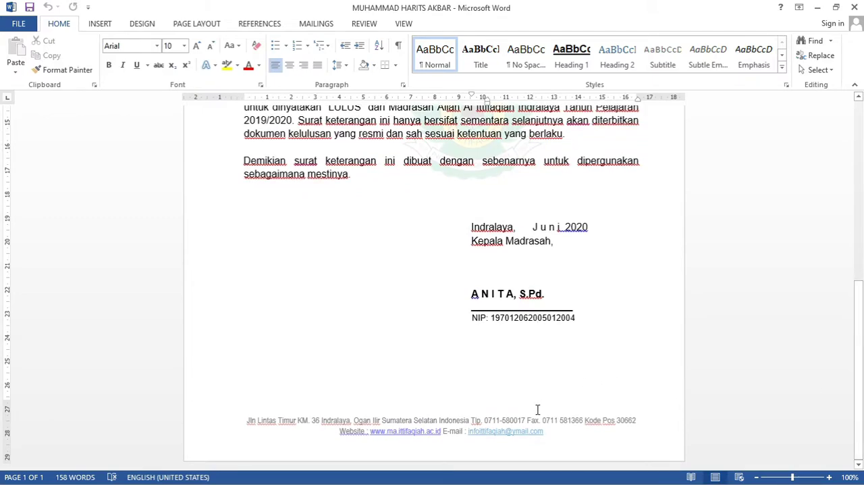
pyautogui.press('Return')
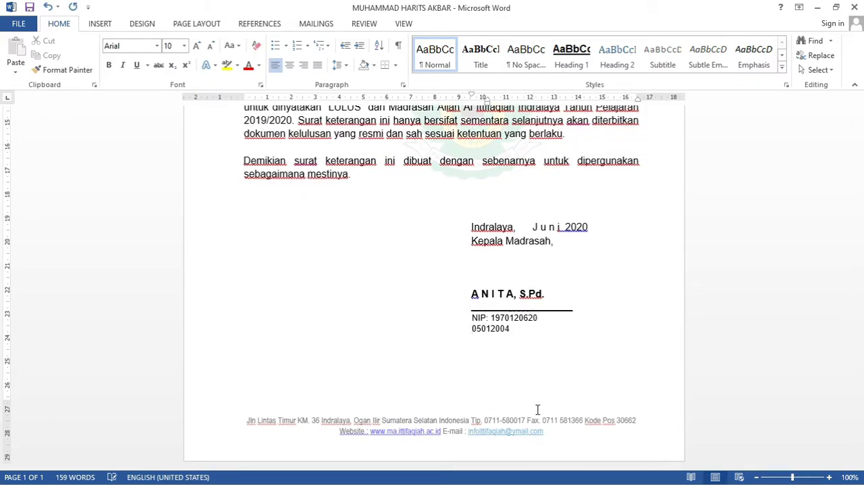
pyautogui.press('BackSpace')
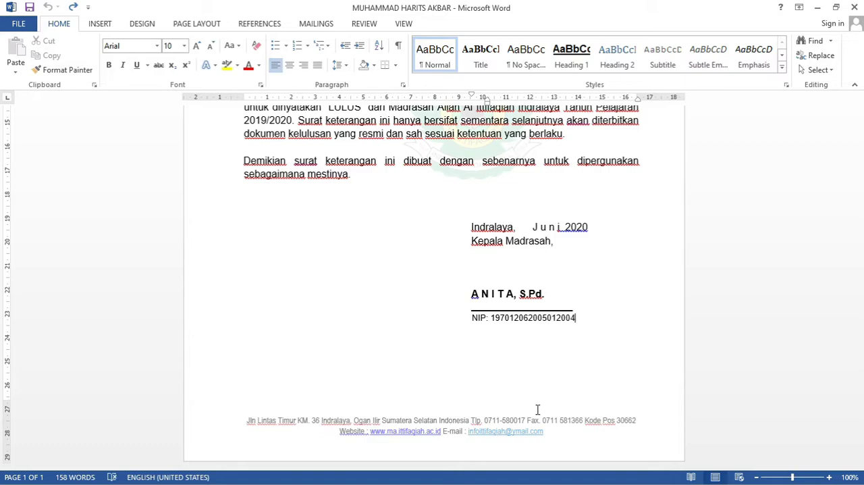
pyautogui.press('Return')
pyautogui.press('Return')
pyautogui.press('Return')
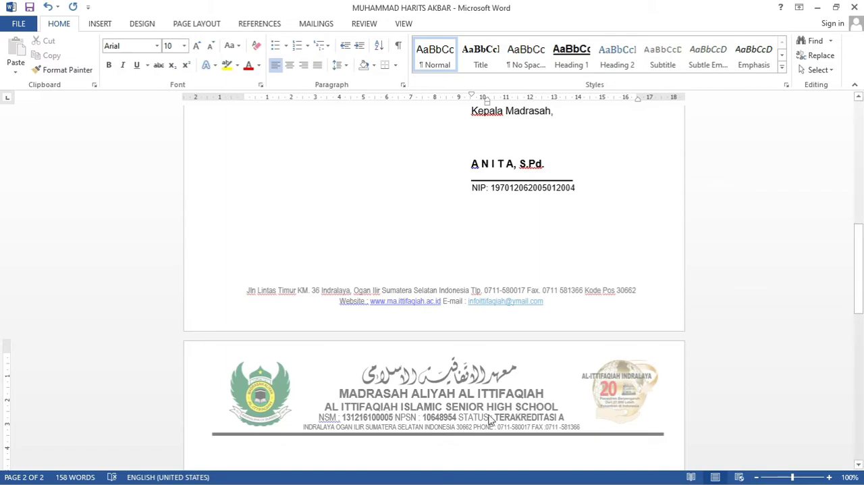
# Step: Open the letterhead in the first page's header for editing
pyautogui.moveTo(860, 309); pyautogui.dragTo(860, 187)
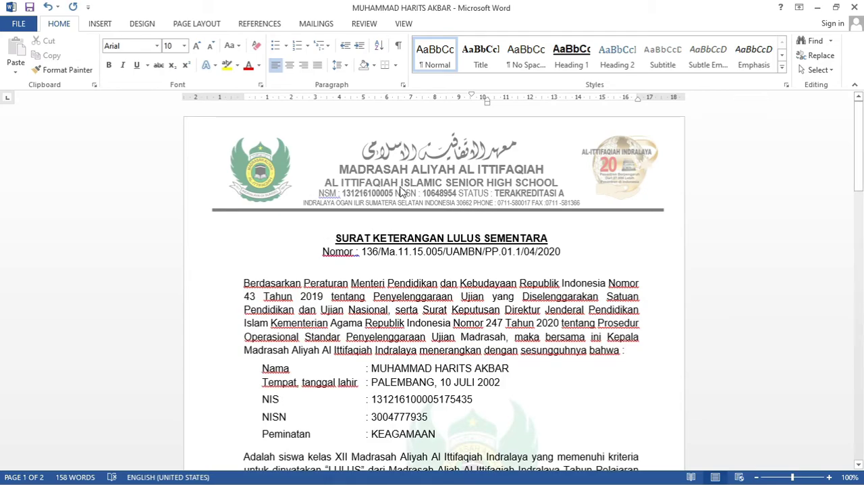
pyautogui.click(402, 185)
pyautogui.doubleClick(403, 189)
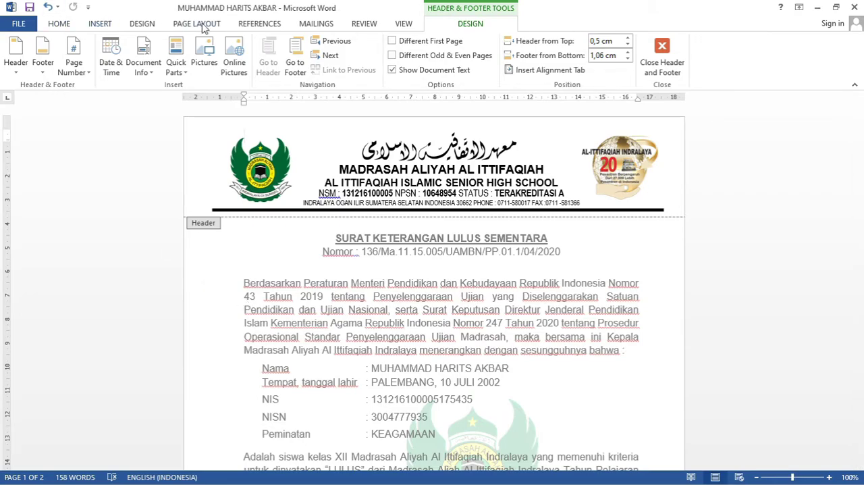
# Step: Examine the header commands and built-in header styles available for the letterhead
pyautogui.click(63, 25)
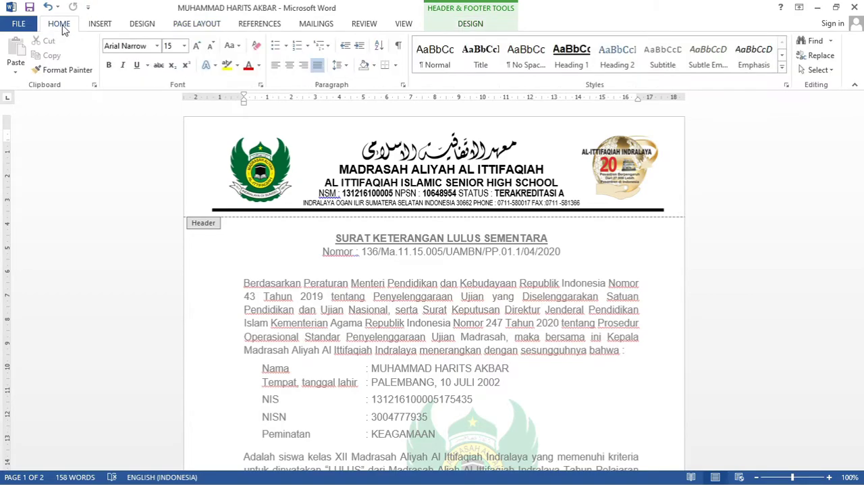
pyautogui.click(99, 27)
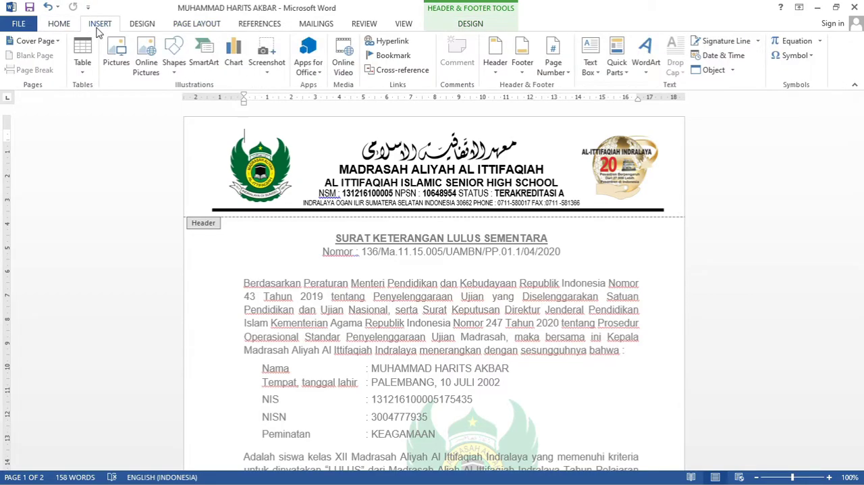
pyautogui.click(150, 29)
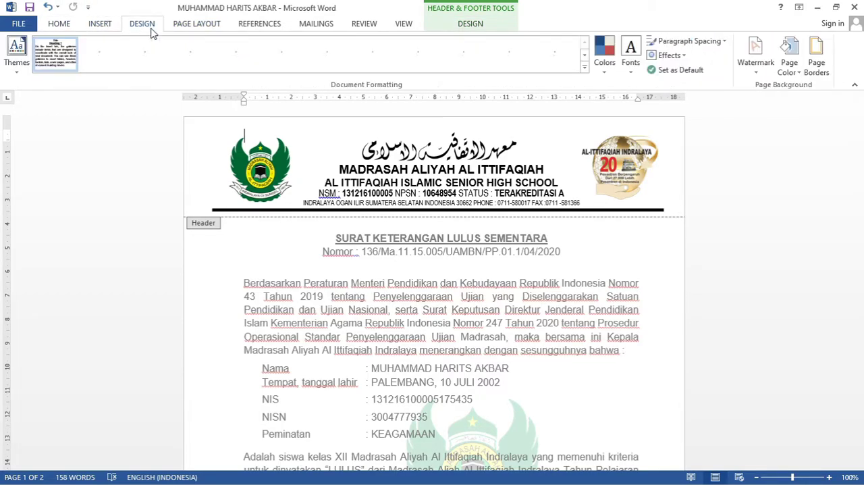
pyautogui.click(197, 24)
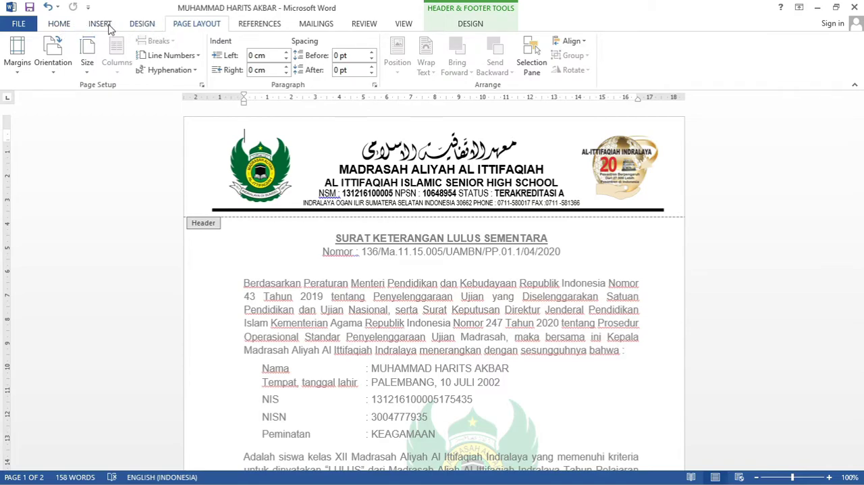
pyautogui.click(99, 25)
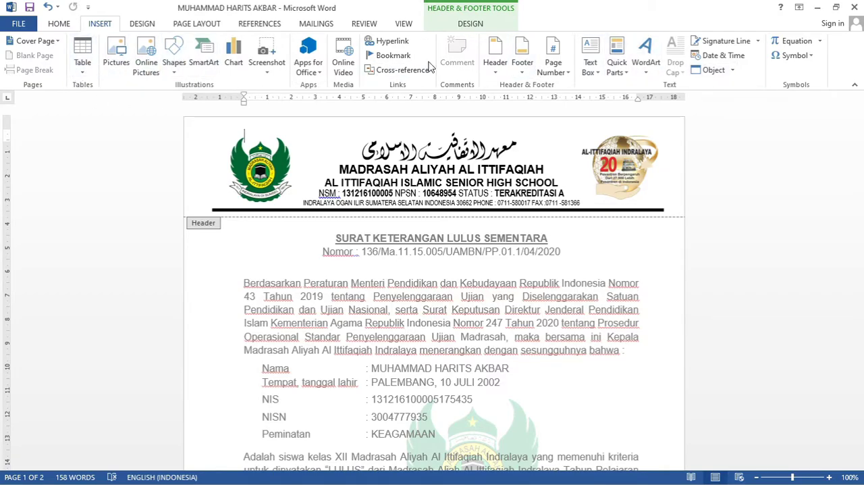
pyautogui.click(484, 183)
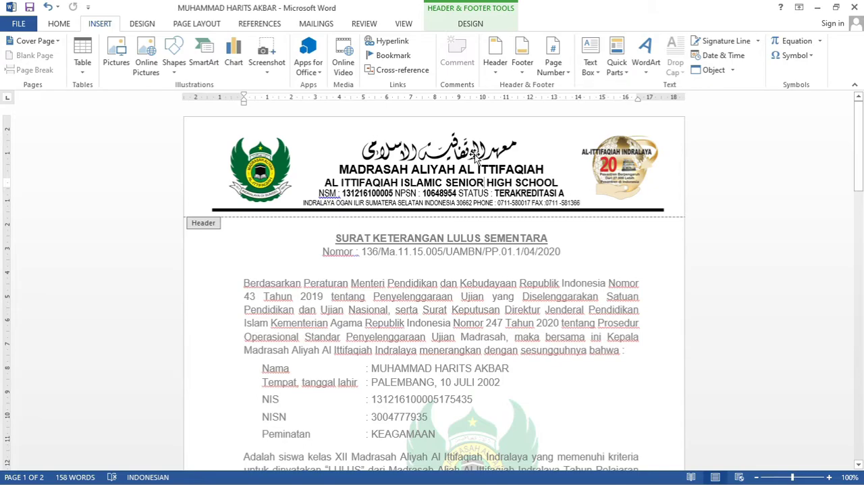
pyautogui.click(495, 68)
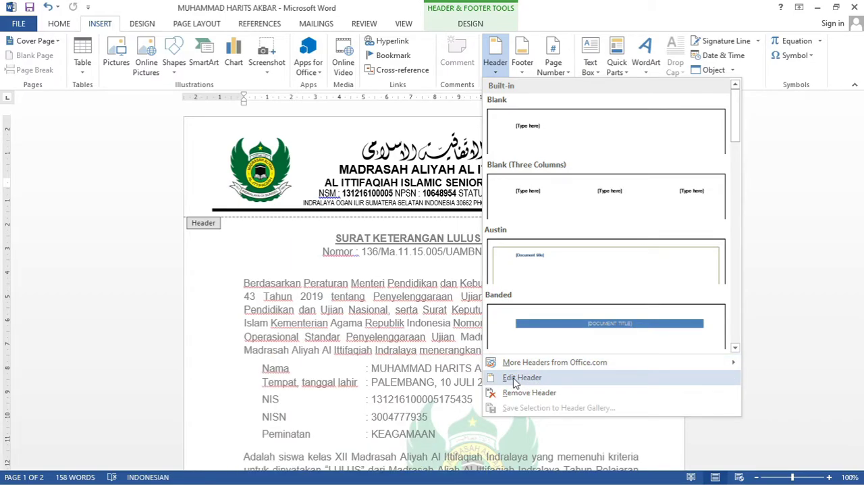
pyautogui.click(352, 365)
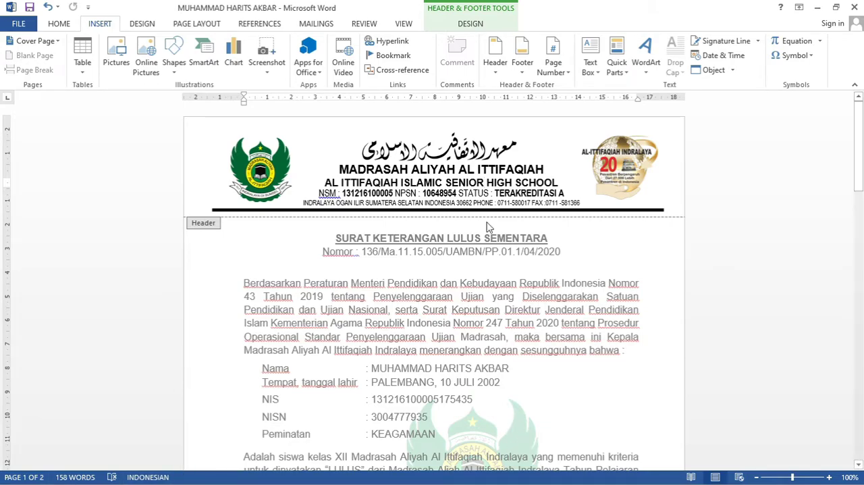
# Step: Create a new blank document and open its empty header for editing
pyautogui.click(819, 7)
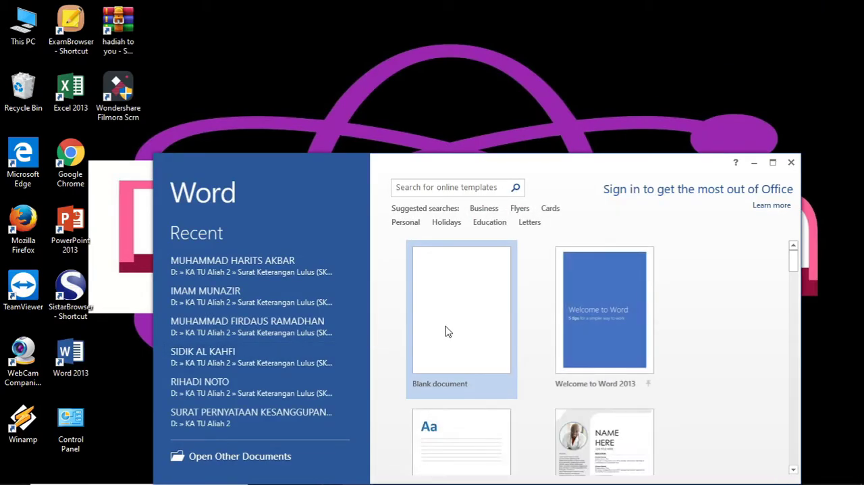
pyautogui.click(446, 330)
pyautogui.click(773, 162)
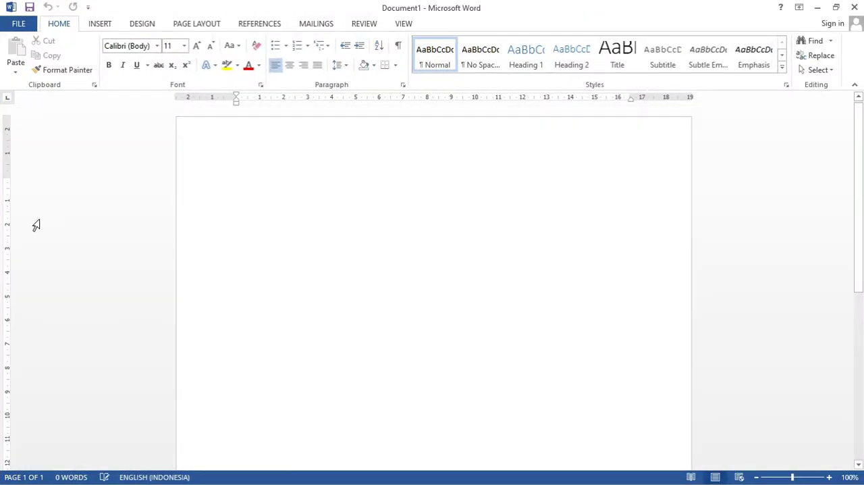
pyautogui.click(101, 25)
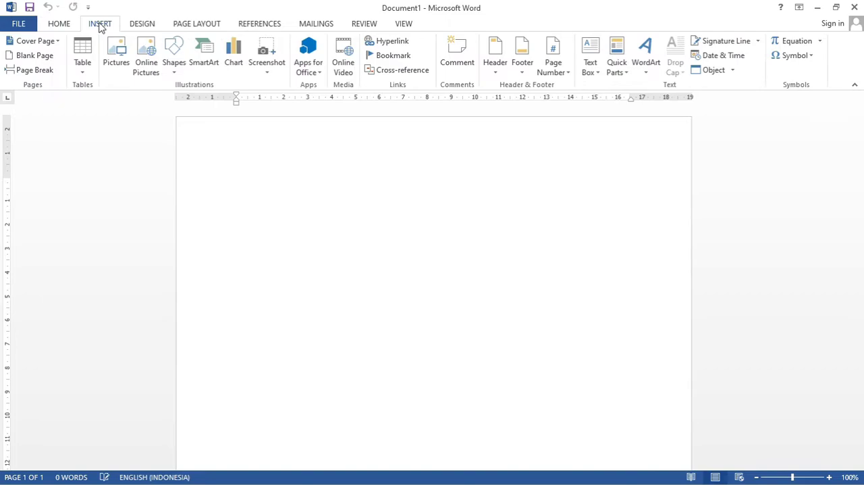
pyautogui.click(496, 77)
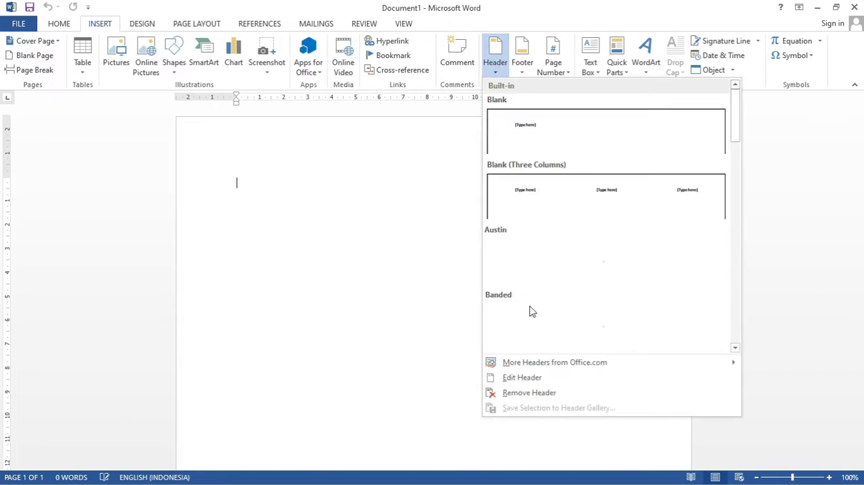
pyautogui.click(526, 381)
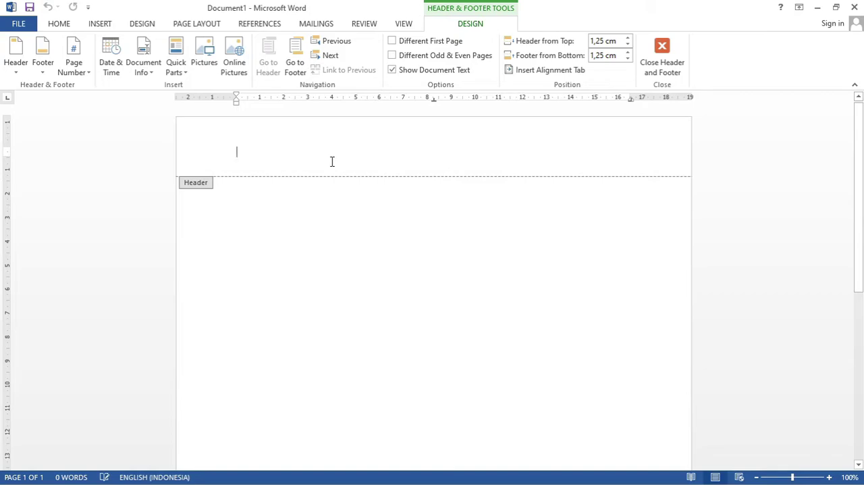
# Step: Enter "MADRASAH ALIYAH AL ITTIFAQIAH" in the new document's header and start a new line beneath it
pyautogui.write('MADE')
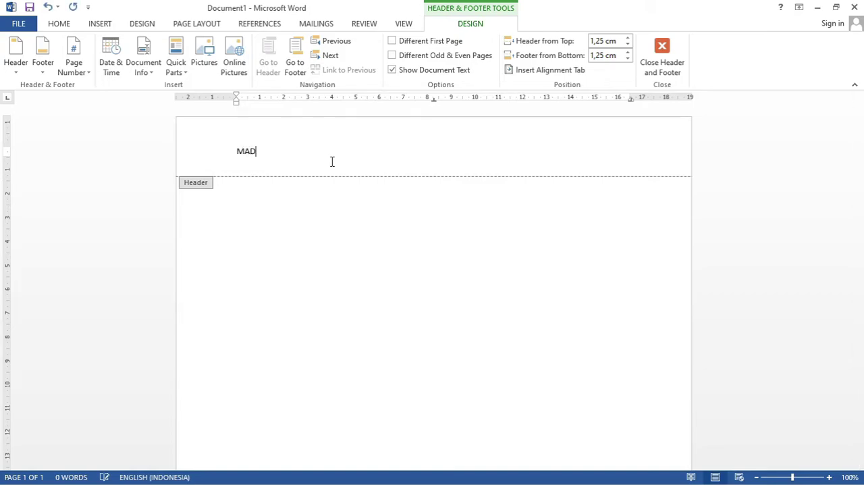
pyautogui.press('BackSpace')
pyautogui.write('ARS')
pyautogui.press('BackSpace')
pyautogui.press('BackSpace')
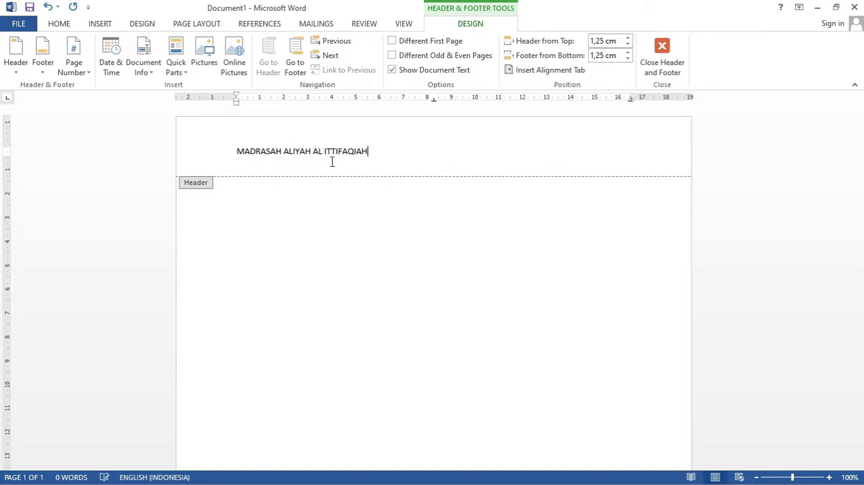
pyautogui.press('Return')
# Step: Switch to the existing letter and copy the "MADRASAH ALIYAH AL ITTIFAQIAH" line from its letterhead
pyautogui.click(817, 8)
pyautogui.moveTo(290, 483)
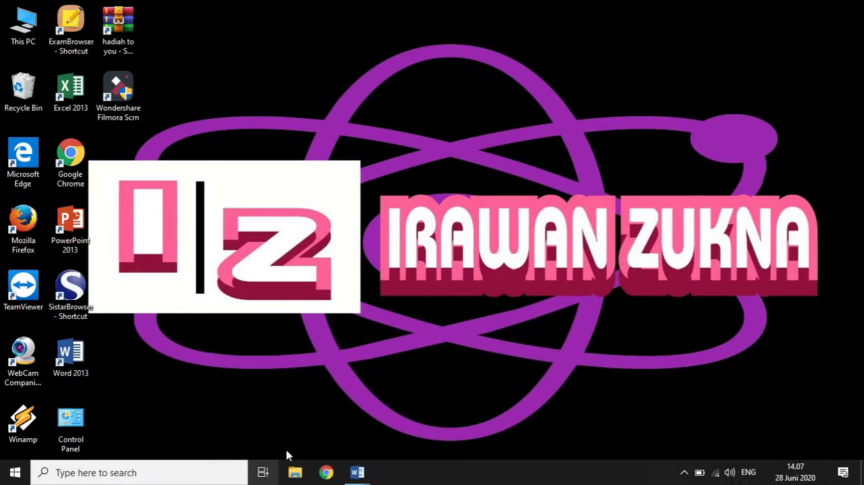
pyautogui.moveTo(358, 476)
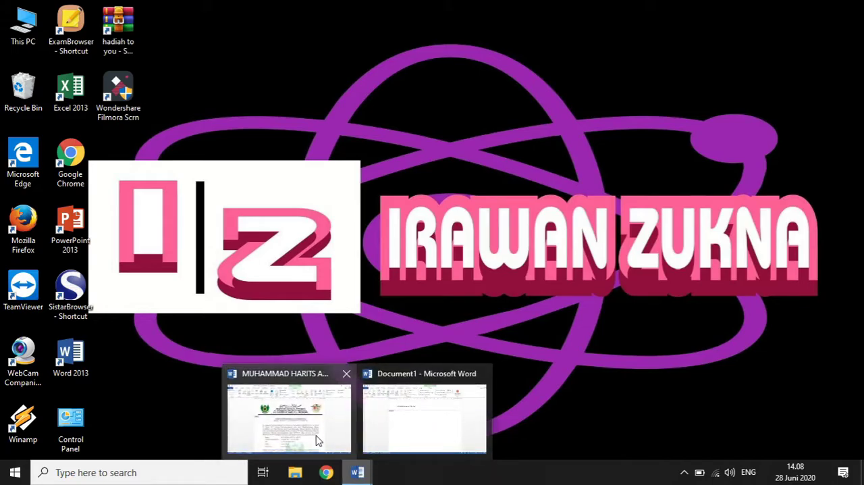
pyautogui.click(319, 440)
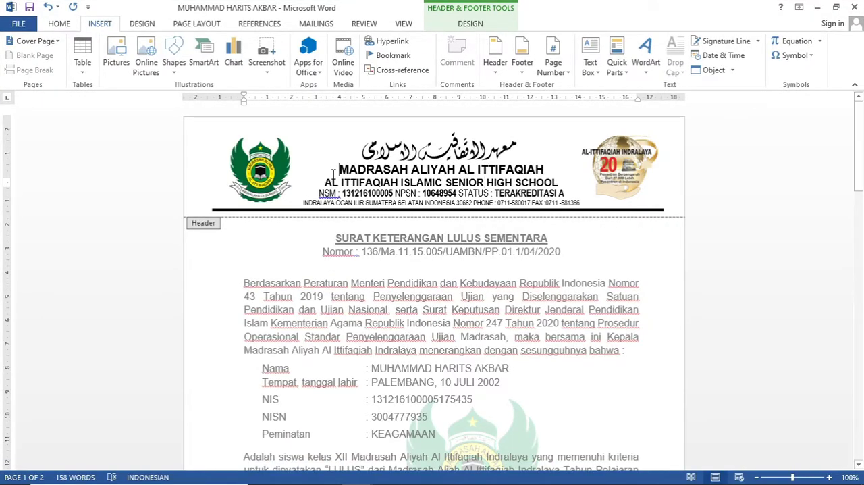
pyautogui.moveTo(333, 173); pyautogui.dragTo(559, 167)
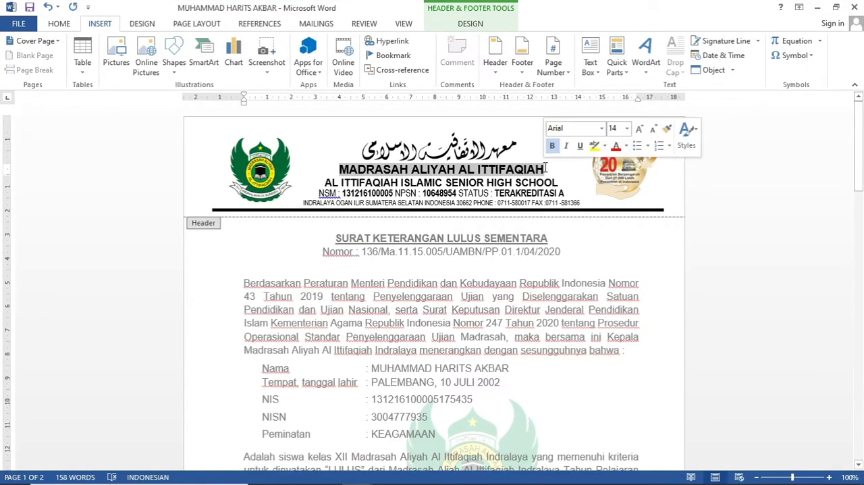
pyautogui.rightClick(502, 174)
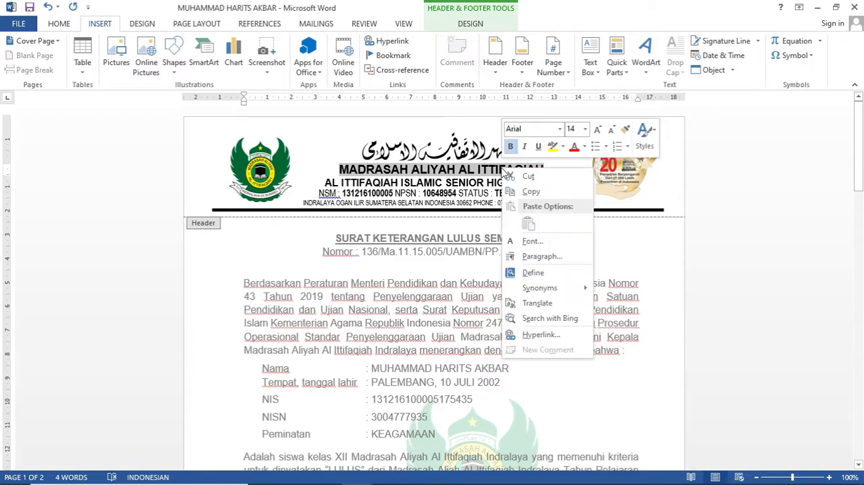
pyautogui.click(531, 192)
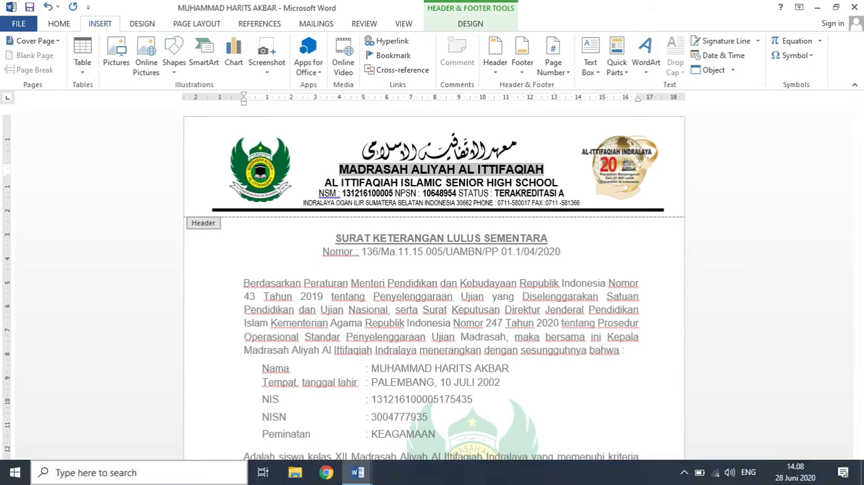
# Step: Replace the header line in Document1 with the copied school name, pasted using the destination styles
pyautogui.moveTo(374, 479)
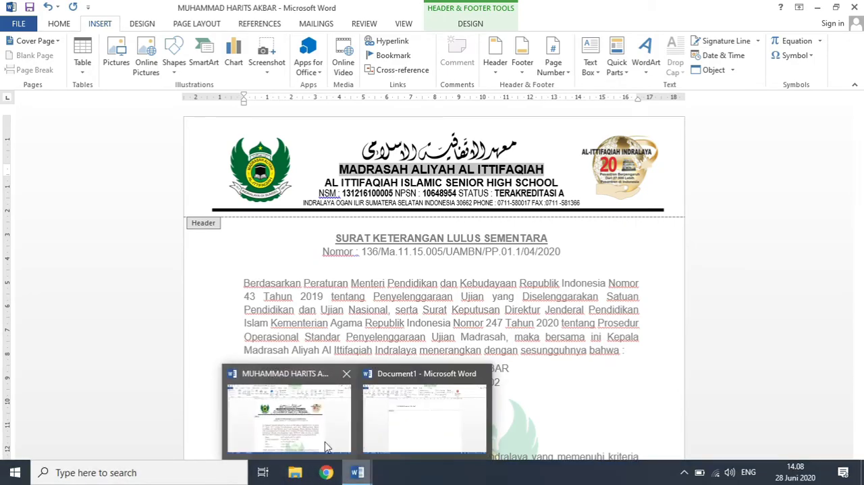
pyautogui.click(440, 405)
pyautogui.moveTo(371, 150); pyautogui.dragTo(212, 135)
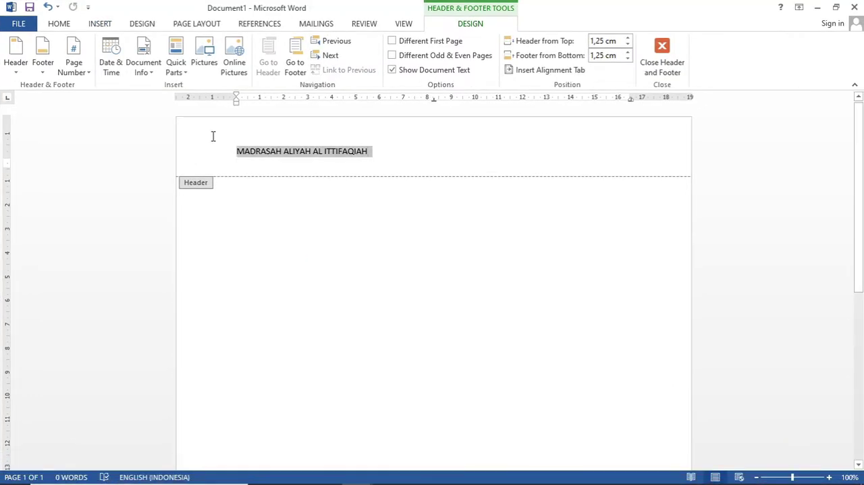
pyautogui.rightClick(279, 155)
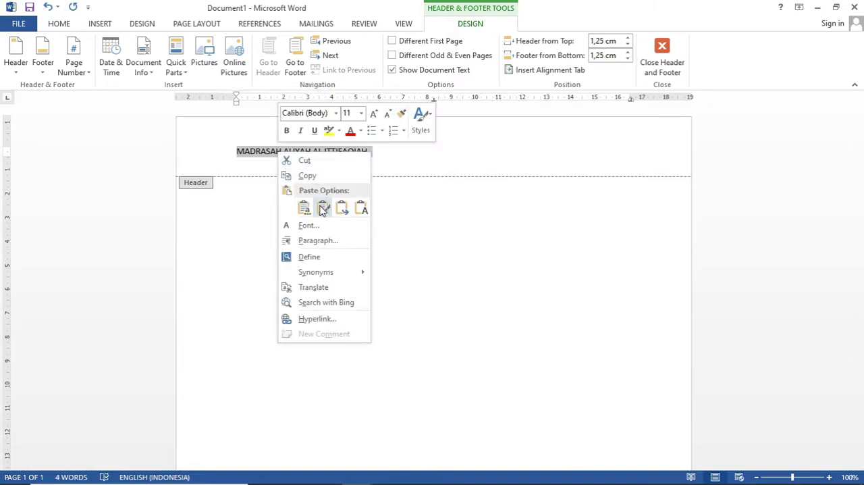
pyautogui.click(304, 207)
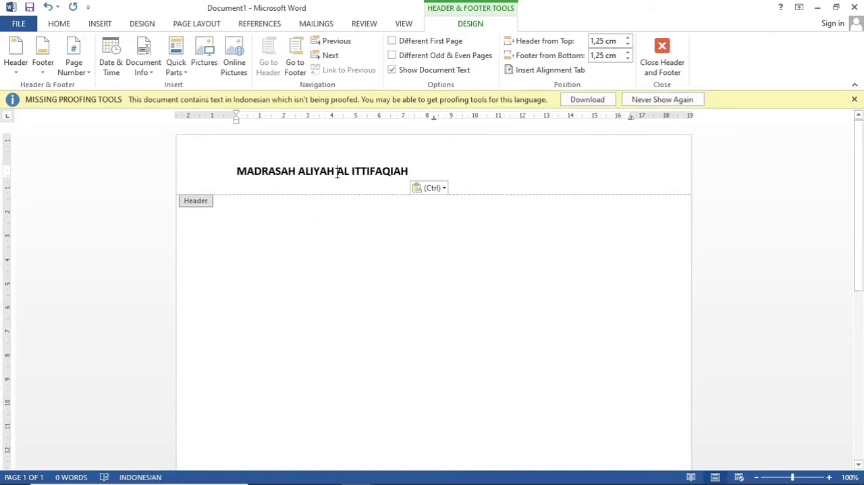
# Step: Switch to the existing letter and copy the letterhead lines below the school name, from "AL ITTIFAQIAH ISLAMIC SENIOR HIGH SCHOOL" through the address, including the thick rule
pyautogui.moveTo(269, 484)
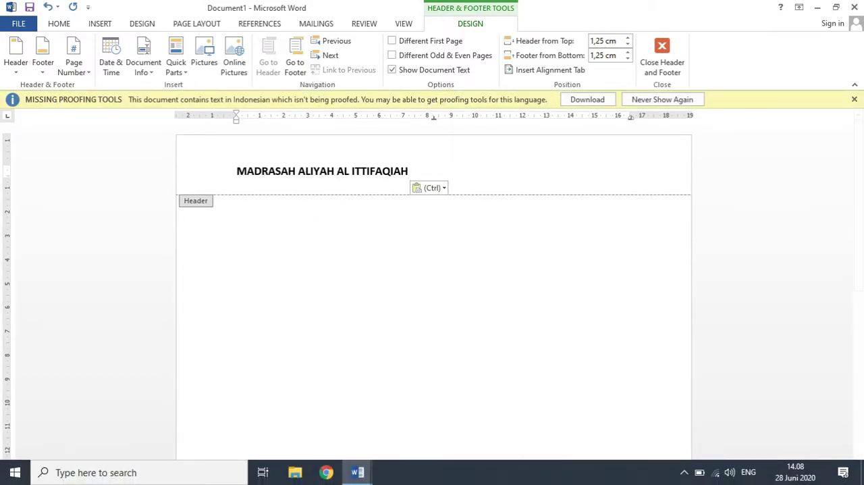
pyautogui.moveTo(358, 473)
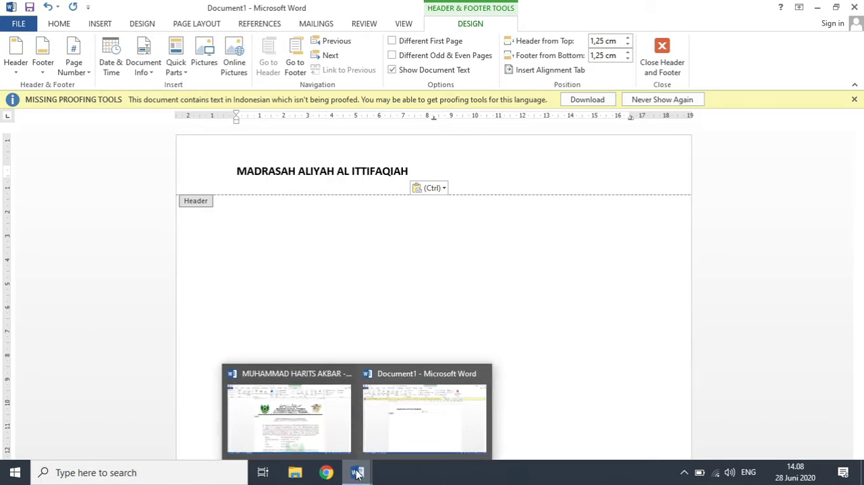
pyautogui.click(315, 418)
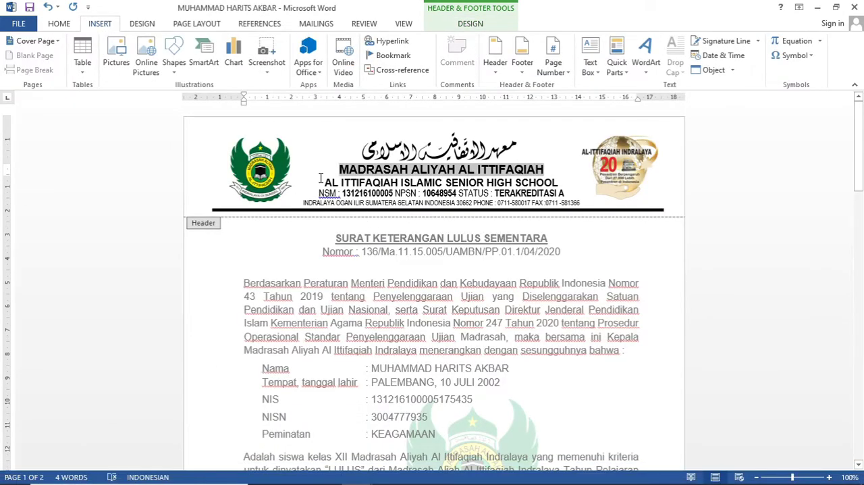
pyautogui.moveTo(323, 181); pyautogui.dragTo(582, 201)
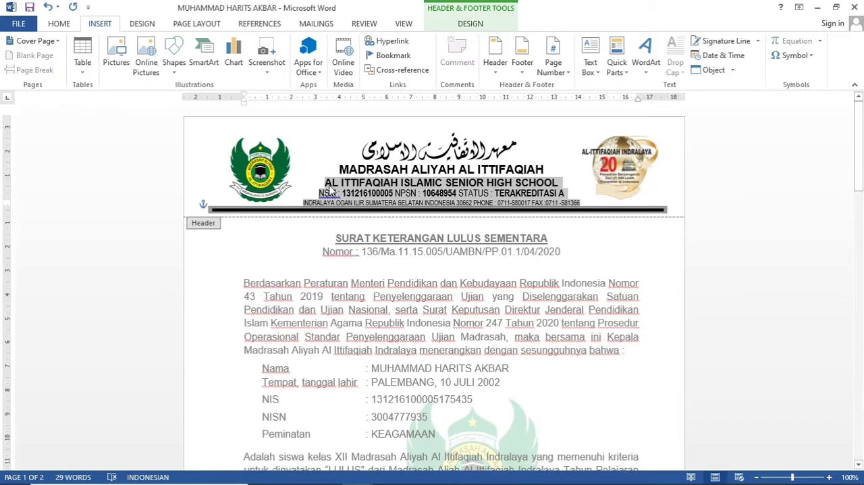
pyautogui.keyDown('shift'); pyautogui.click(417, 209); pyautogui.keyUp('shift')
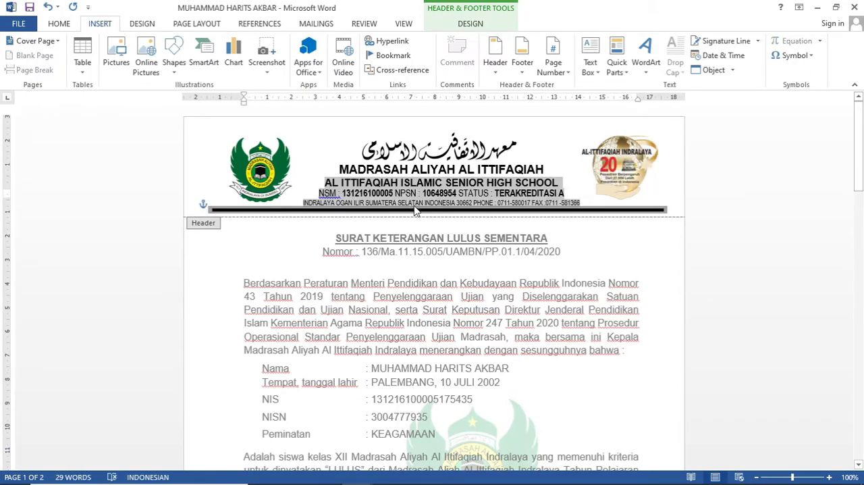
pyautogui.keyDown('shift'); pyautogui.click(417, 210); pyautogui.keyUp('shift')
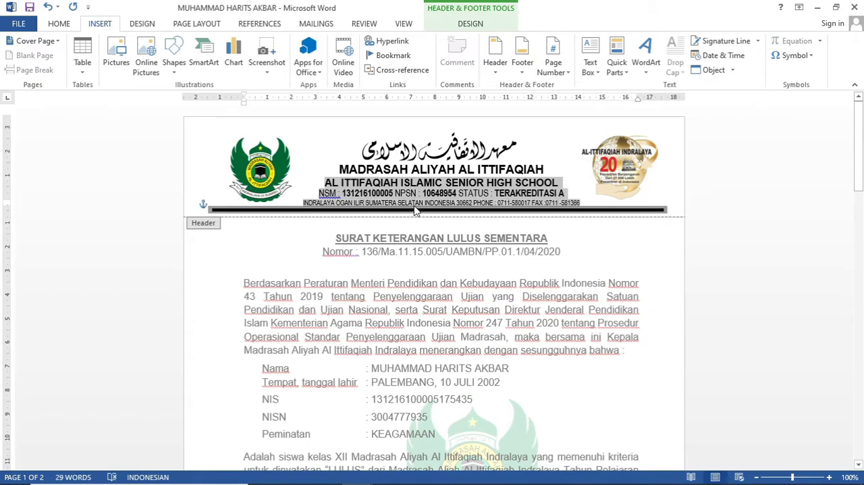
pyautogui.keyDown('shift'); pyautogui.click(416, 209); pyautogui.keyUp('shift')
pyautogui.keyDown('shift'); pyautogui.click(417, 209); pyautogui.keyUp('shift')
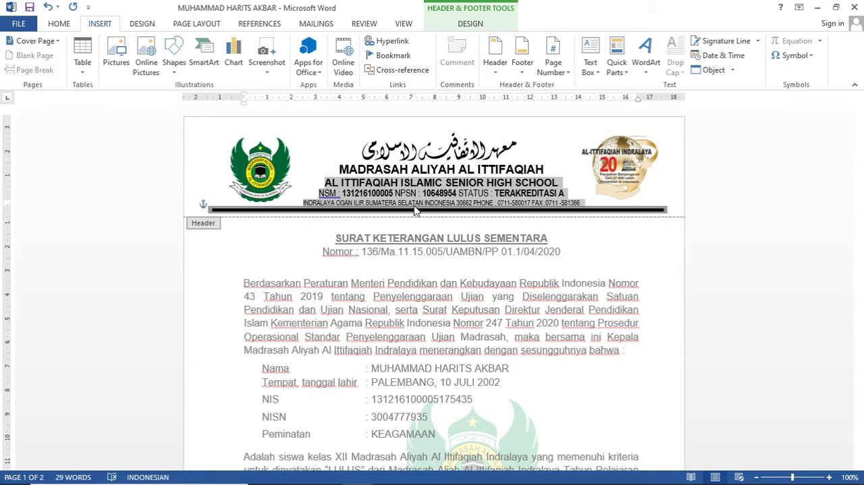
pyautogui.rightClick(424, 190)
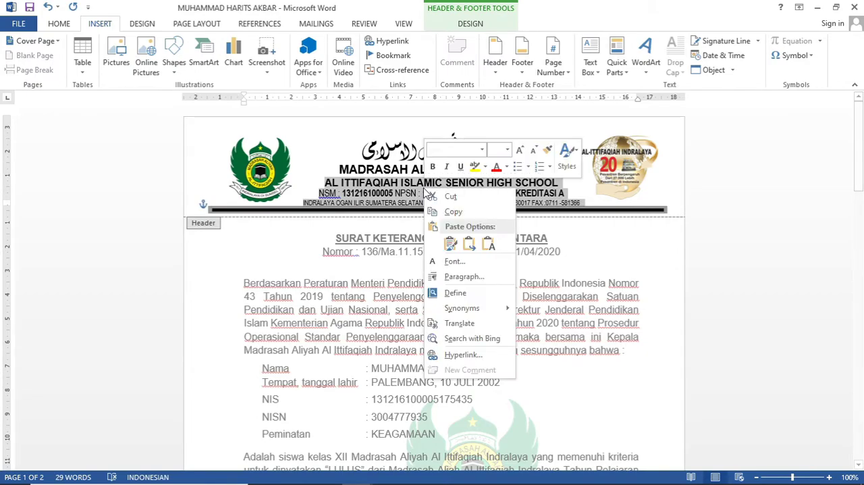
pyautogui.click(463, 212)
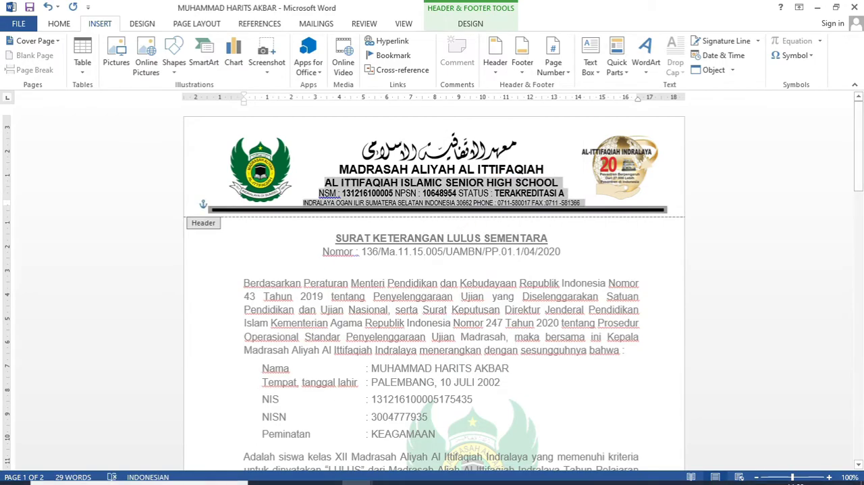
# Step: Paste the copied letterhead lines and rule on a new line beneath the school name in Document1's header
pyautogui.moveTo(218, 477)
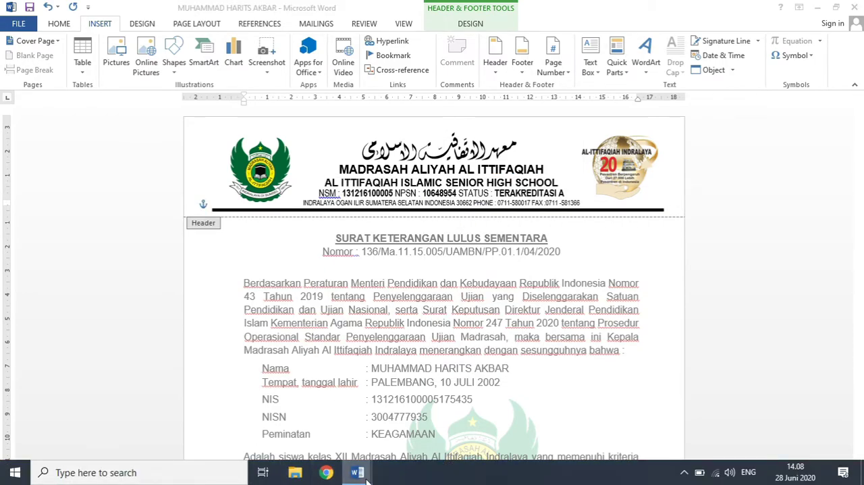
pyautogui.moveTo(365, 475)
pyautogui.click(414, 439)
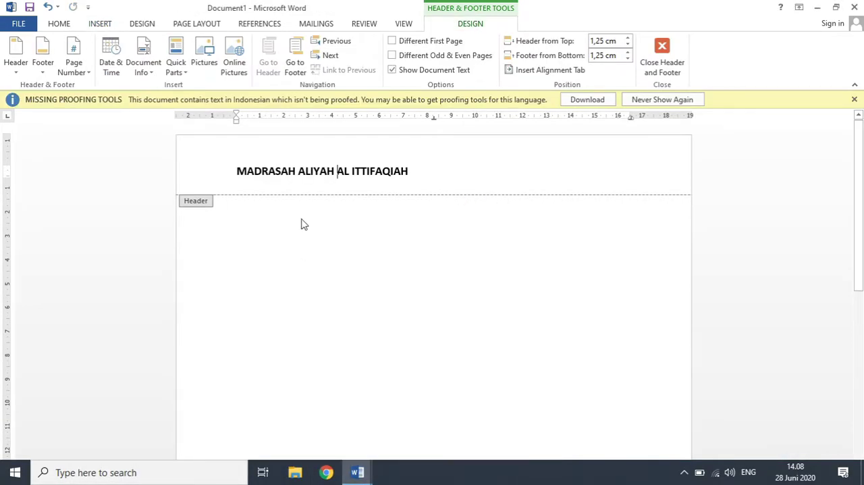
pyautogui.click(281, 182)
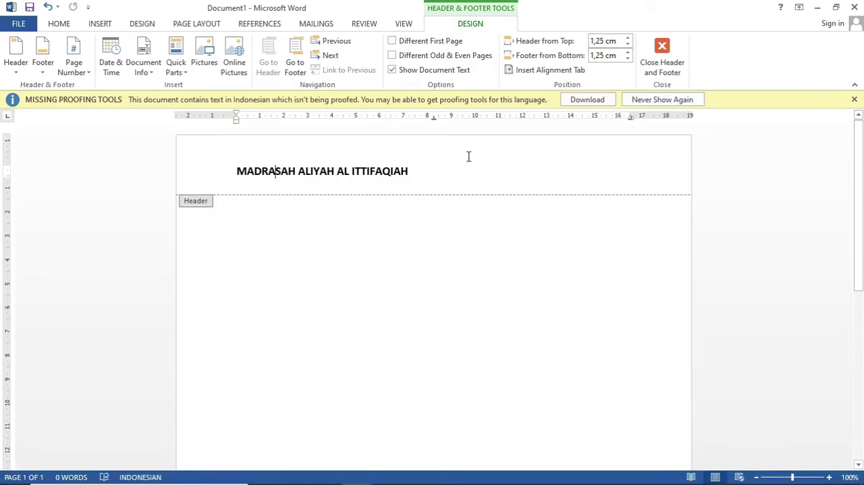
pyautogui.press('Return')
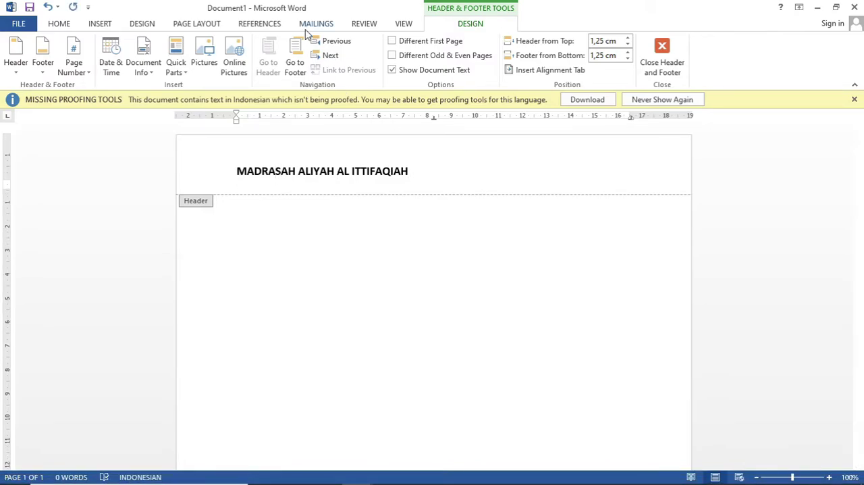
pyautogui.click(59, 23)
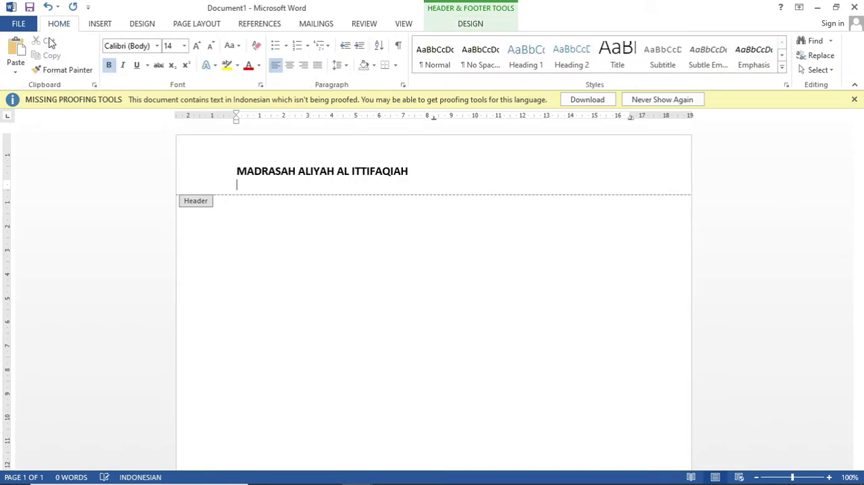
pyautogui.click(16, 49)
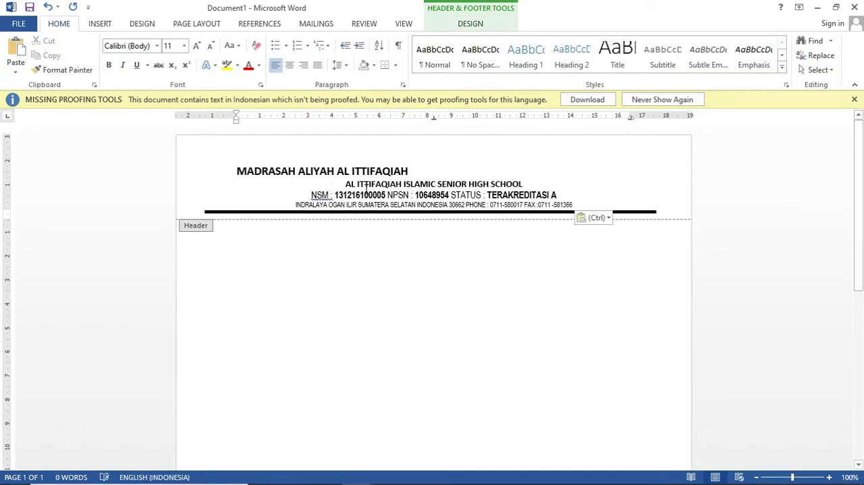
# Step: Left-align the three pasted header lines: the English school name, the NSM/NPSN line and the address line
pyautogui.click(346, 185)
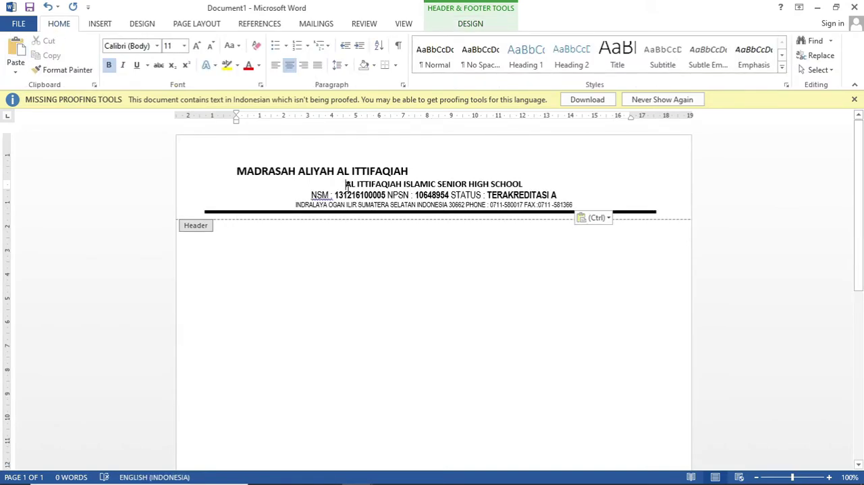
pyautogui.hotkey('ctrl', 'l')
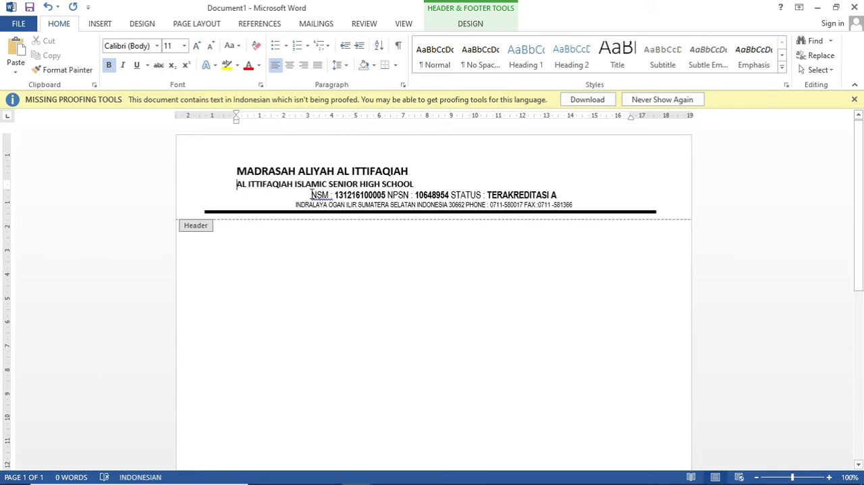
pyautogui.click(312, 195)
pyautogui.hotkey('ctrl', 'l')
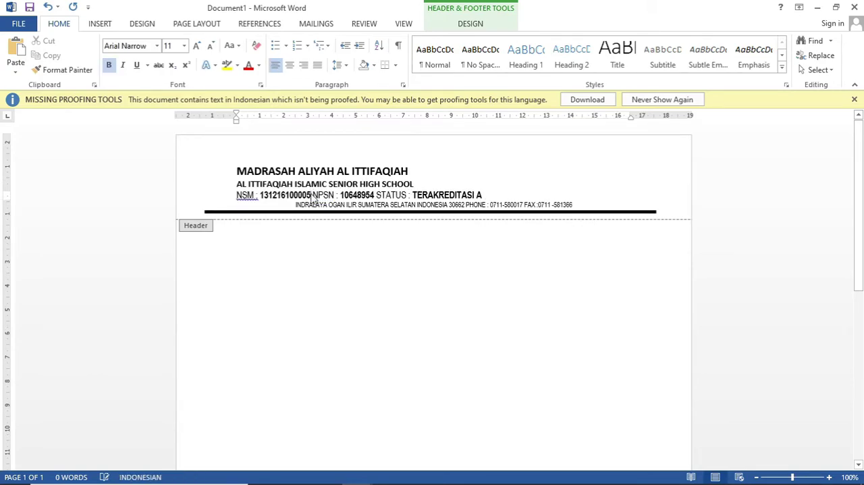
pyautogui.scroll(-2, 314, 201)
pyautogui.click(295, 150)
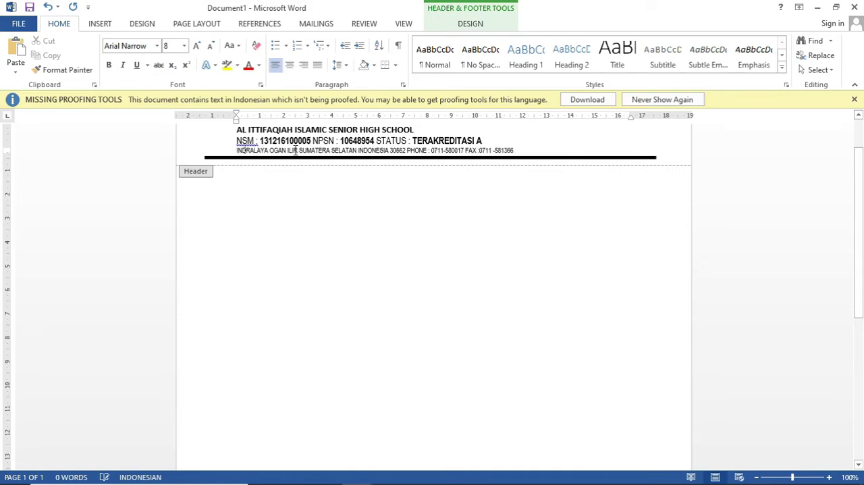
pyautogui.hotkey('ctrl', 'l')
pyautogui.moveTo(862, 229); pyautogui.dragTo(863, 178)
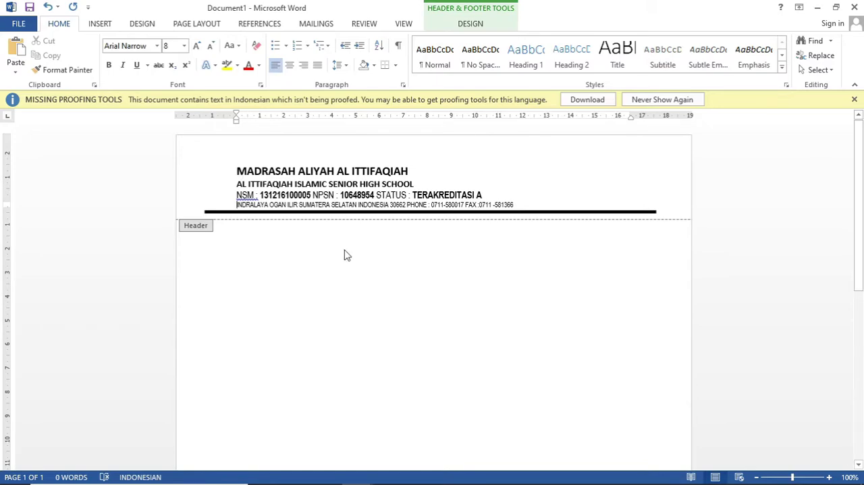
# Step: Check the existing letter's letterhead, return to Document1 and center all four header text lines
pyautogui.moveTo(358, 474)
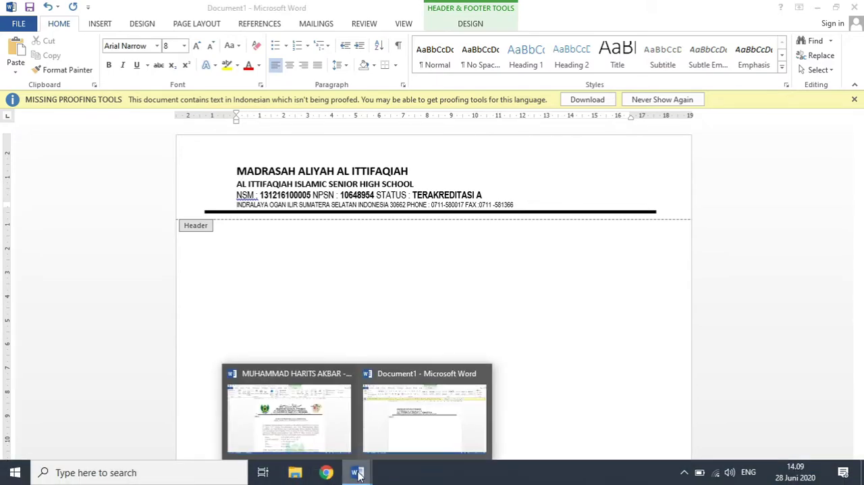
pyautogui.click(289, 412)
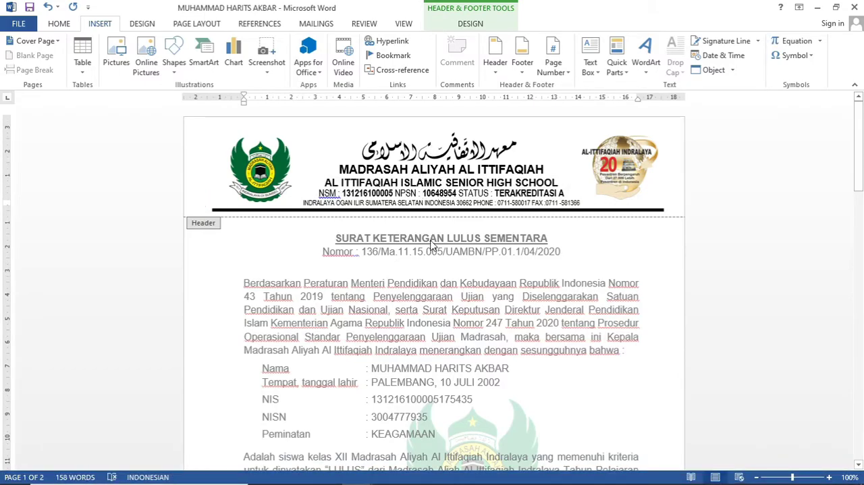
pyautogui.moveTo(358, 473)
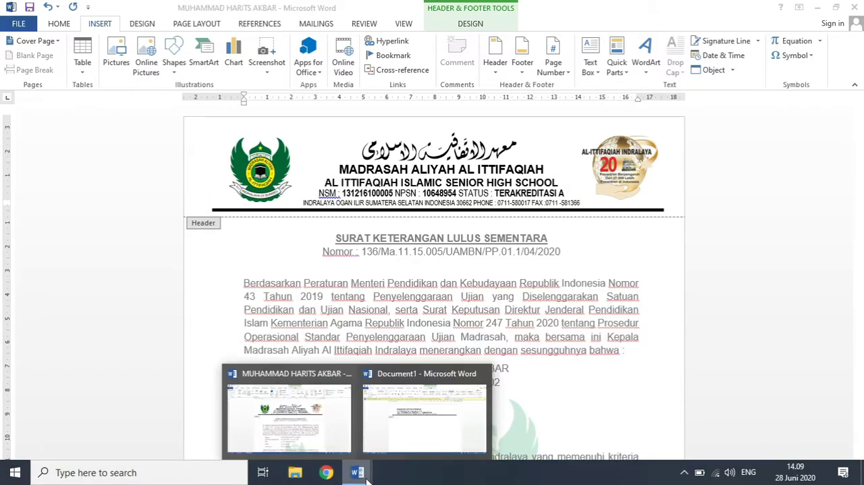
pyautogui.click(395, 442)
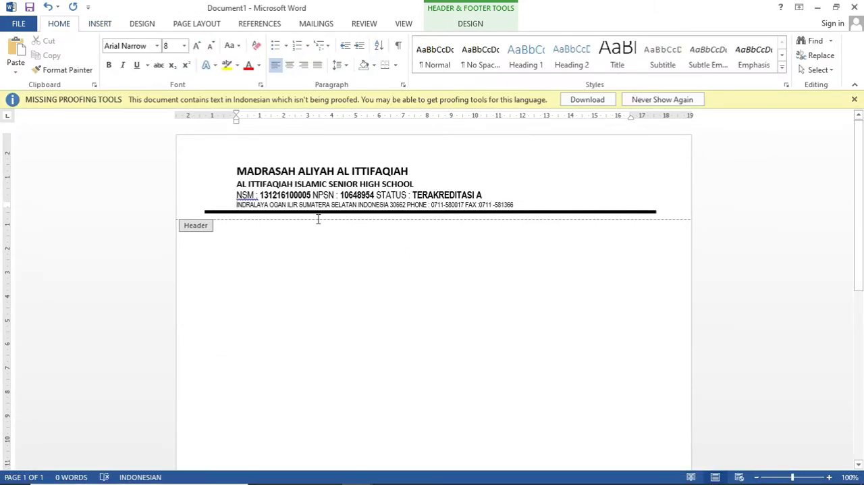
pyautogui.moveTo(236, 170); pyautogui.dragTo(519, 204)
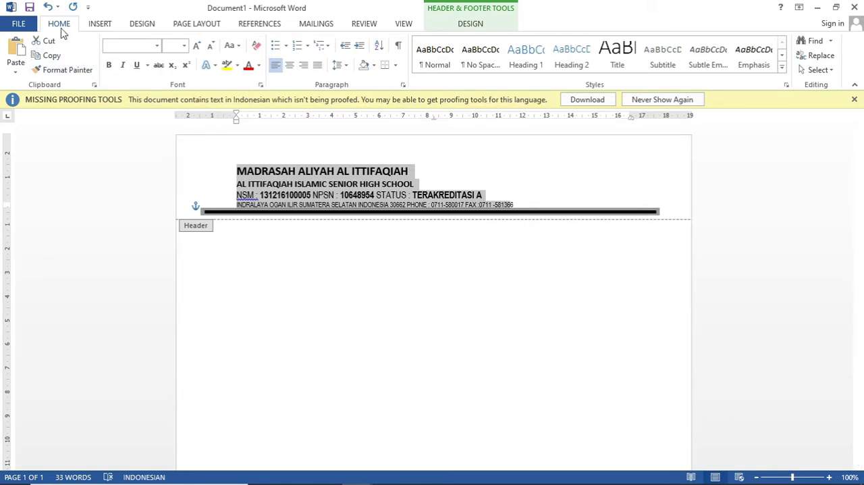
pyautogui.click(99, 30)
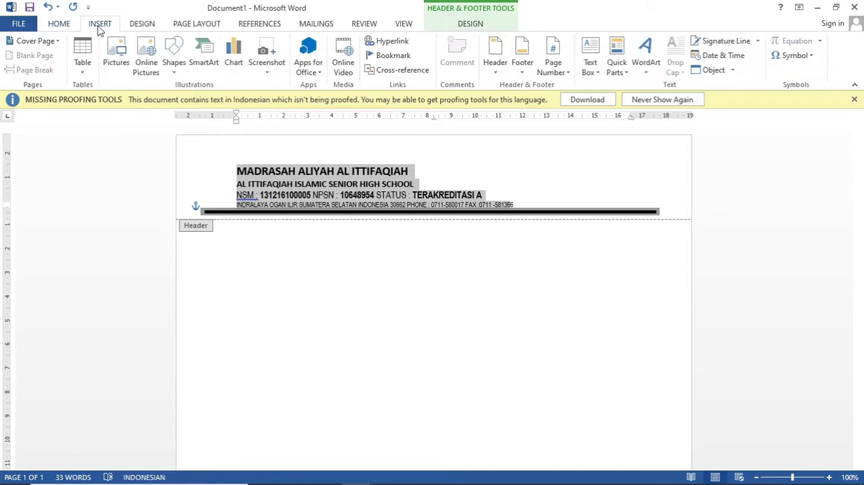
pyautogui.click(54, 29)
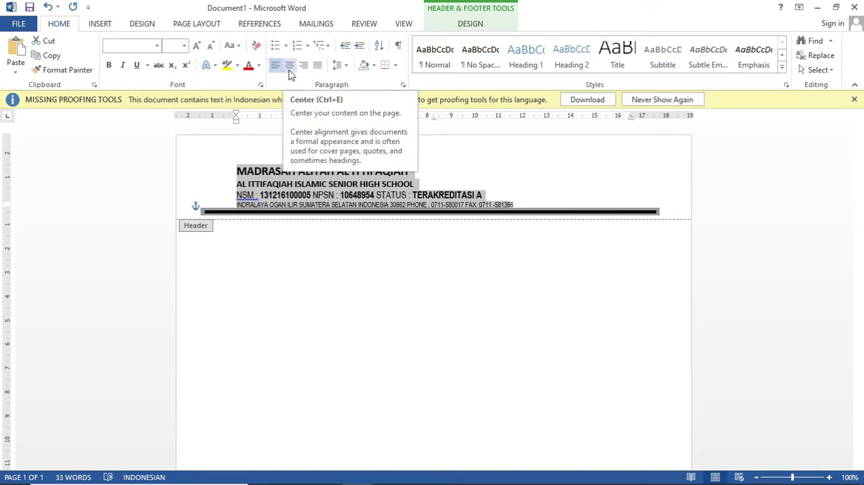
pyautogui.click(289, 66)
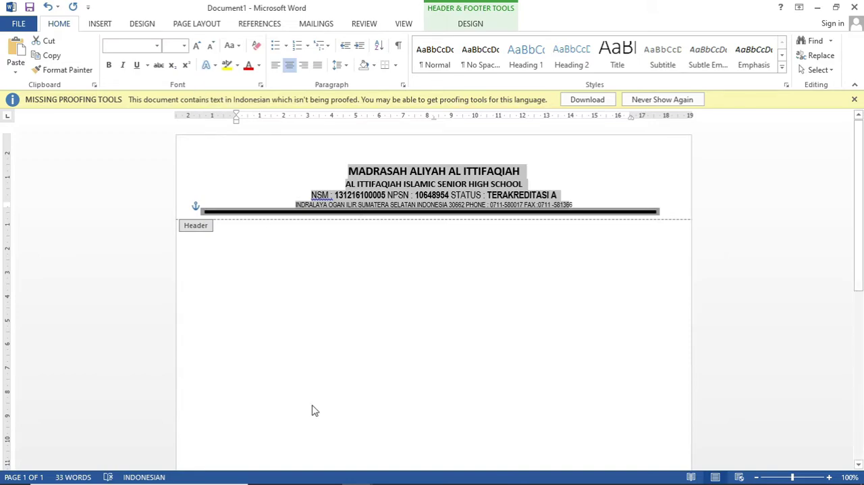
# Step: Compare with the existing letter again and set the font of Document1's whole header text to Arial
pyautogui.moveTo(327, 483)
pyautogui.click(358, 473)
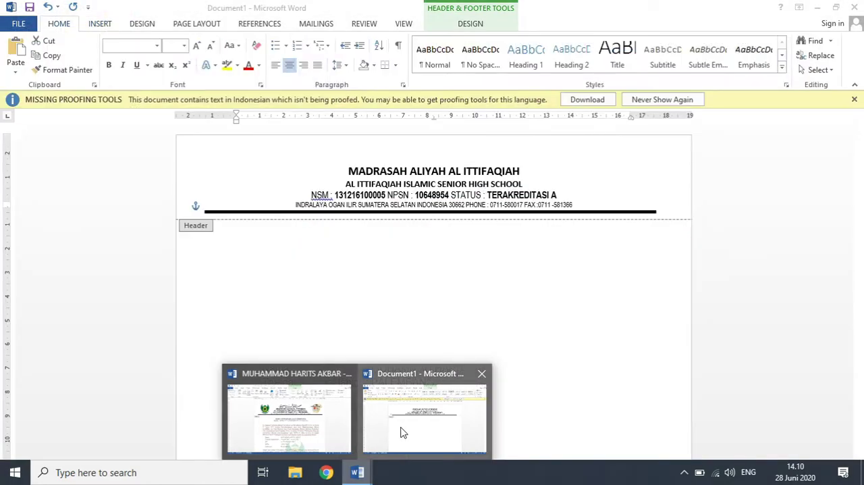
pyautogui.click(401, 432)
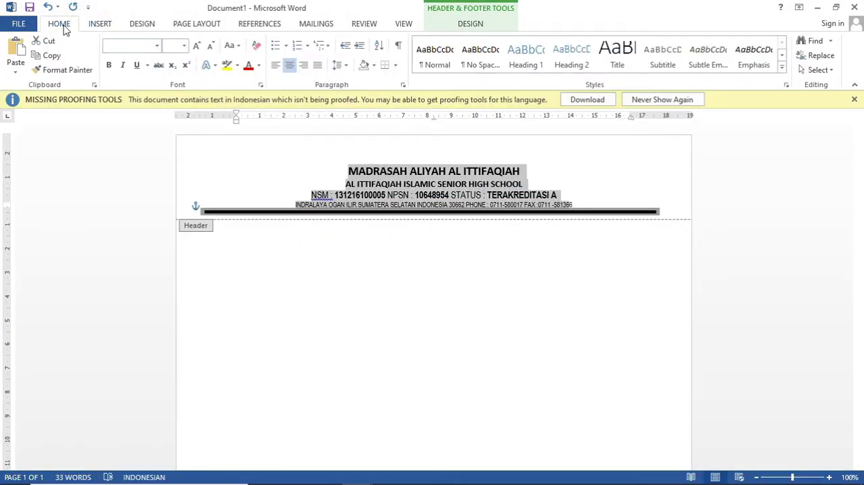
pyautogui.click(157, 45)
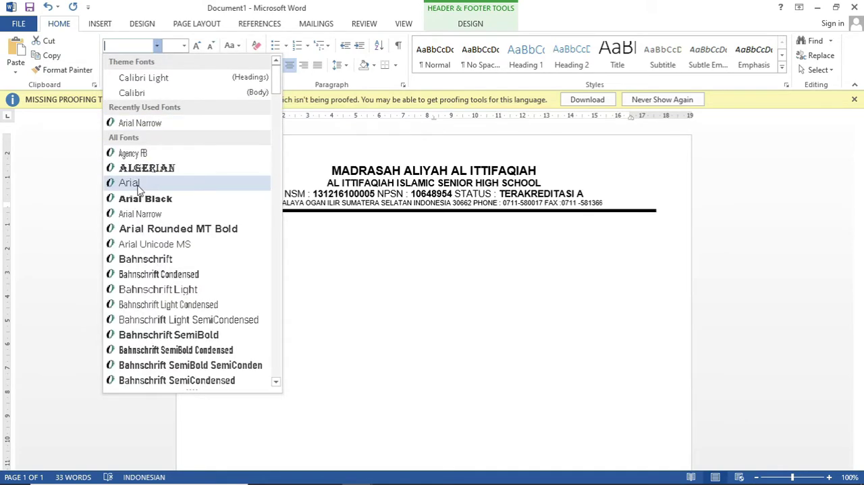
pyautogui.click(129, 183)
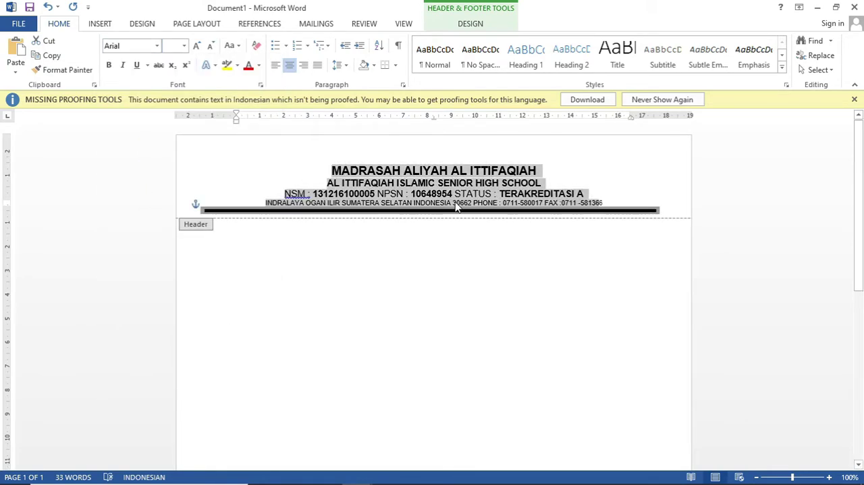
# Step: Check the font size of each of the four text lines in Document1's header
pyautogui.click(368, 164)
pyautogui.click(367, 171)
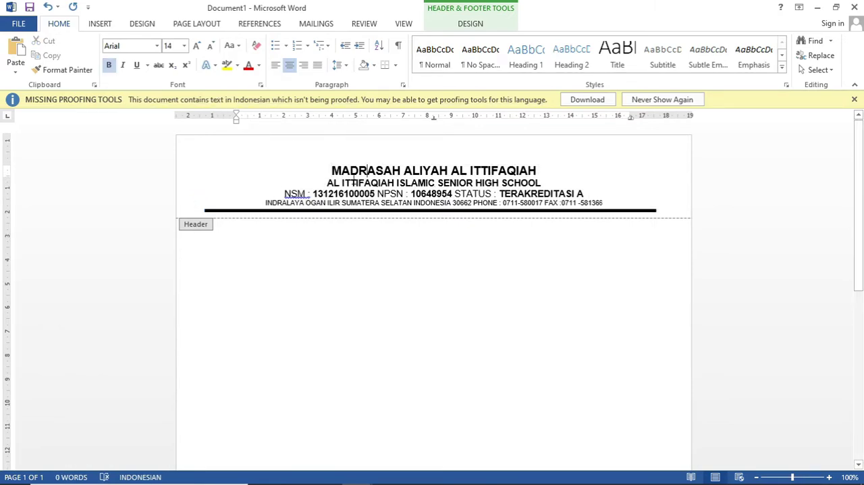
pyautogui.moveTo(331, 170); pyautogui.dragTo(486, 177)
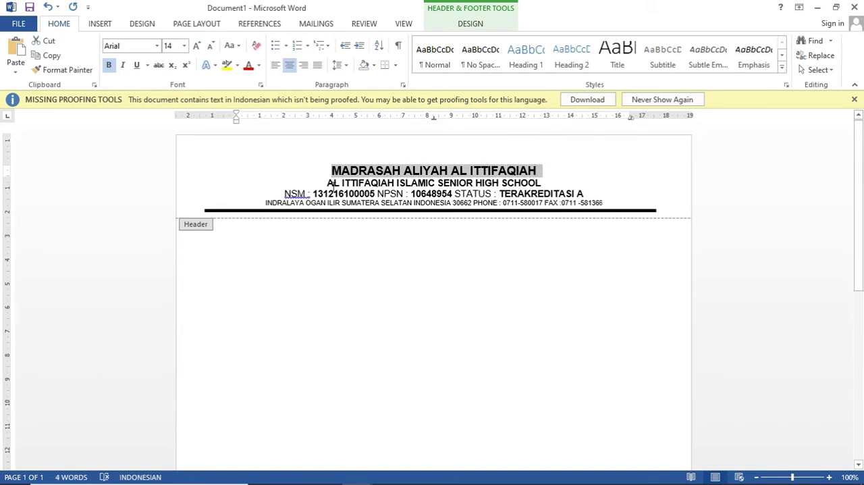
pyautogui.moveTo(328, 184); pyautogui.dragTo(541, 182)
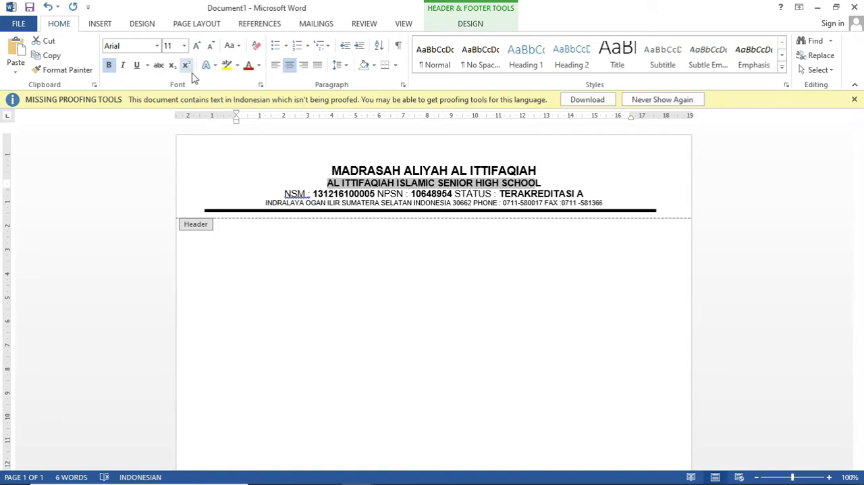
pyautogui.click(184, 46)
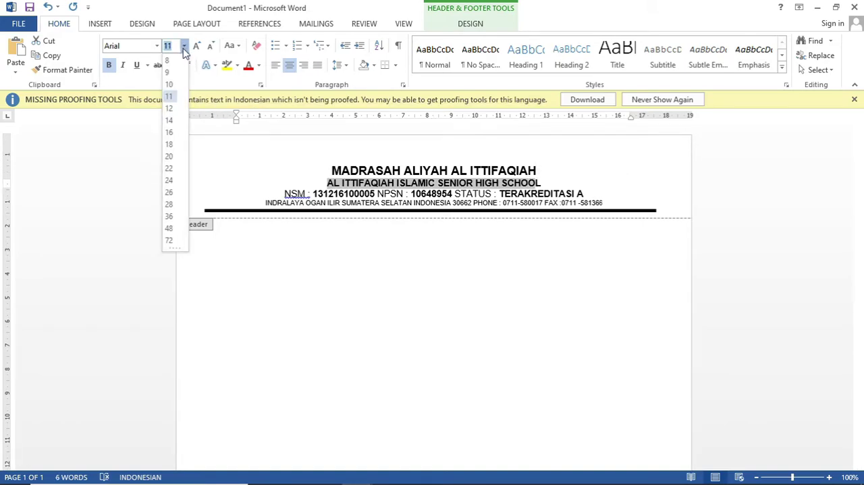
pyautogui.click(184, 47)
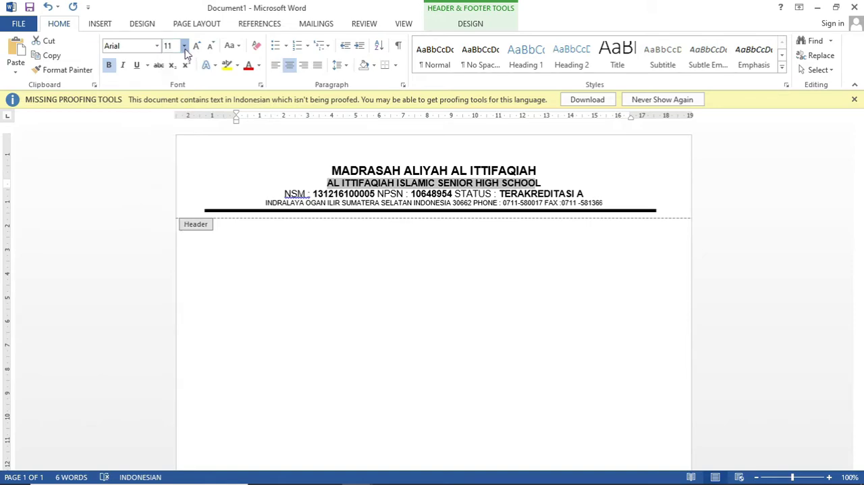
pyautogui.click(295, 196)
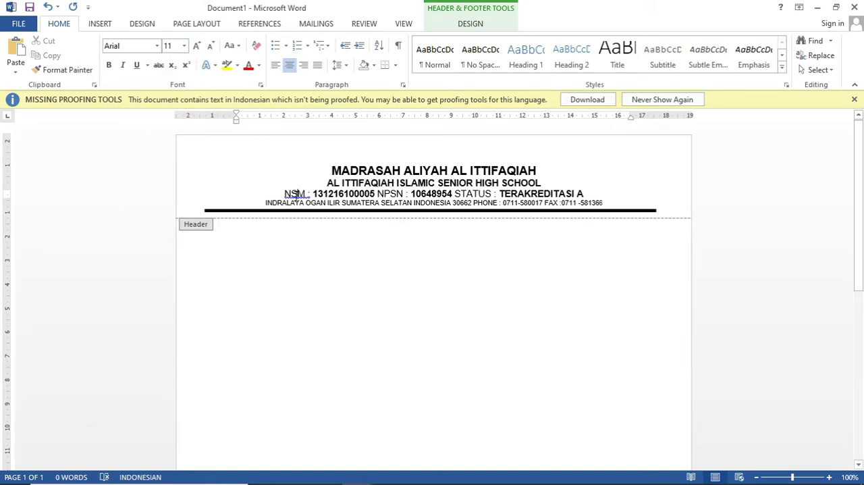
pyautogui.click(290, 208)
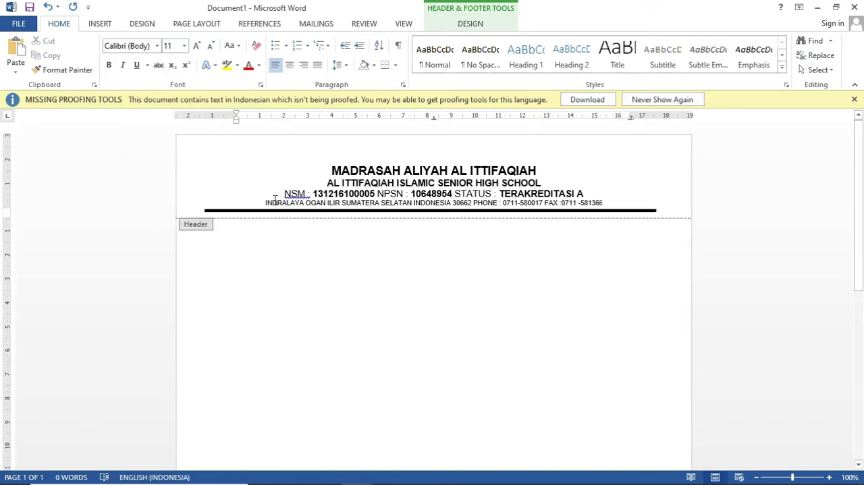
pyautogui.click(271, 203)
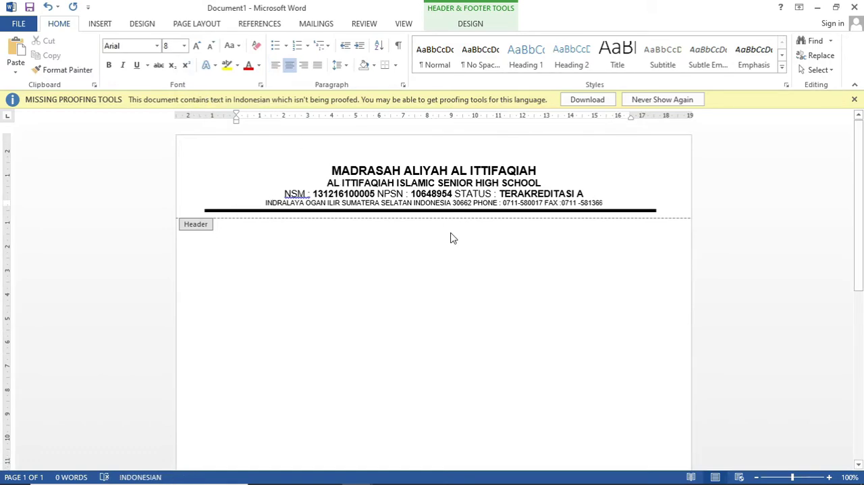
# Step: Examine the letterhead text of the existing letter again and return to Document1
pyautogui.moveTo(201, 481)
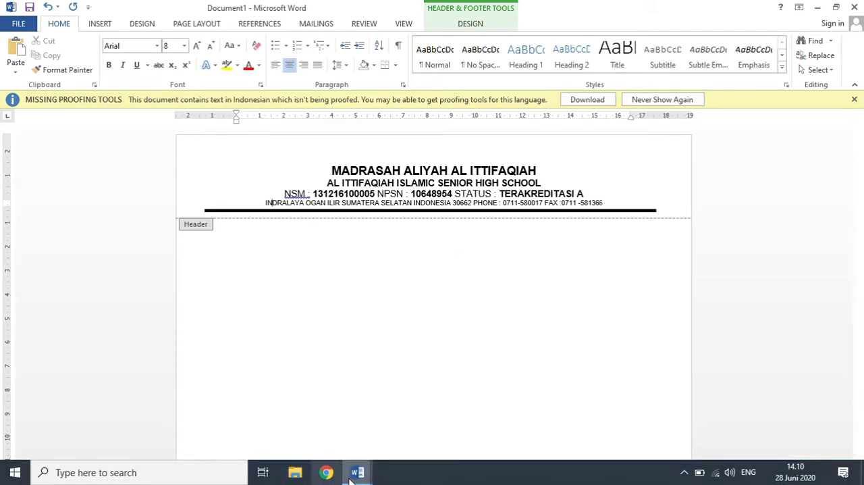
pyautogui.moveTo(358, 476)
pyautogui.moveTo(311, 438)
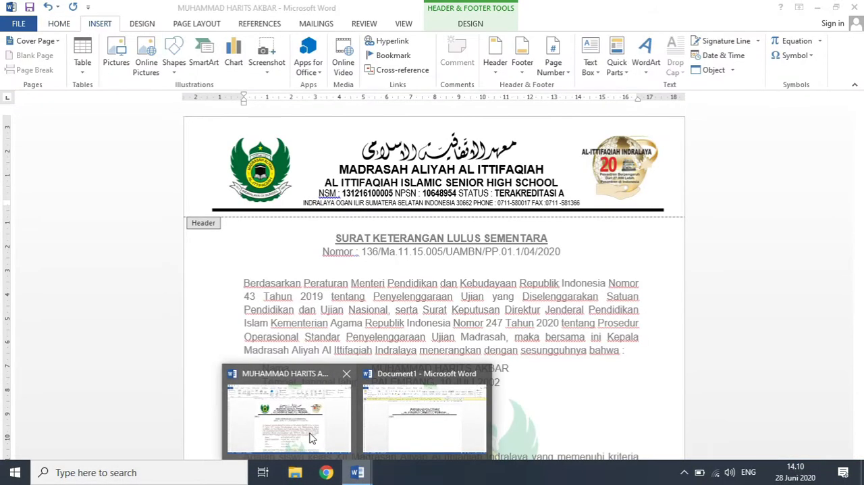
pyautogui.click(311, 437)
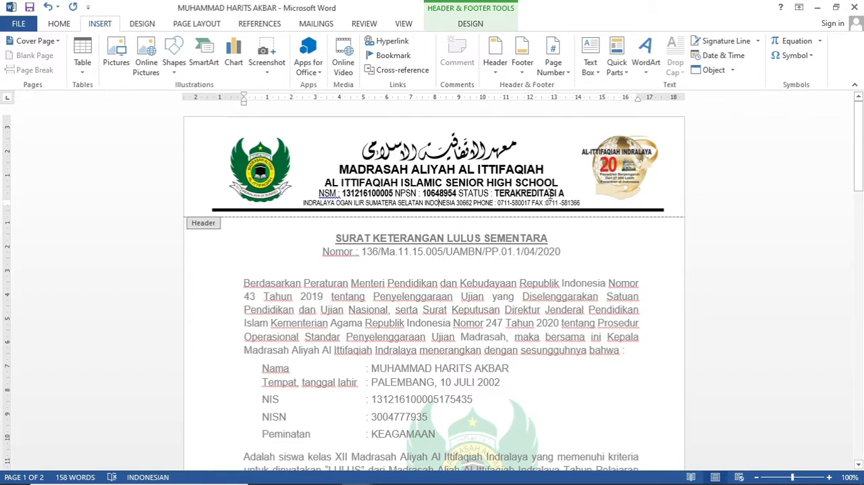
pyautogui.moveTo(357, 473)
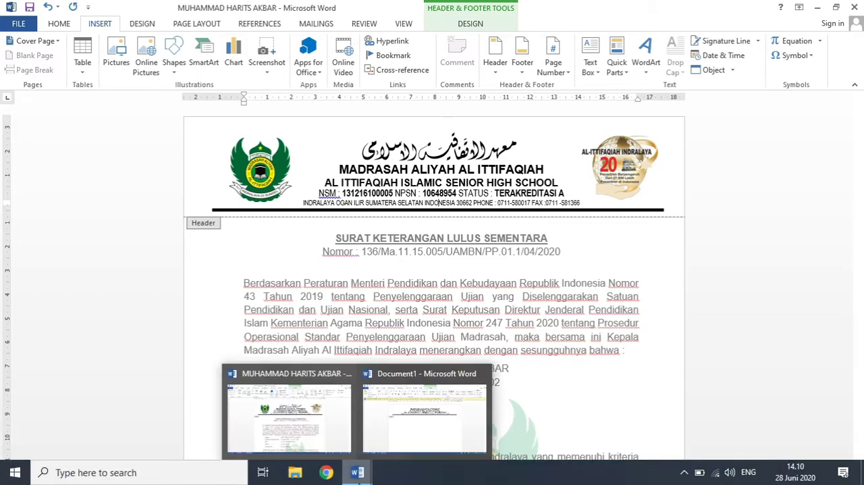
pyautogui.click(403, 425)
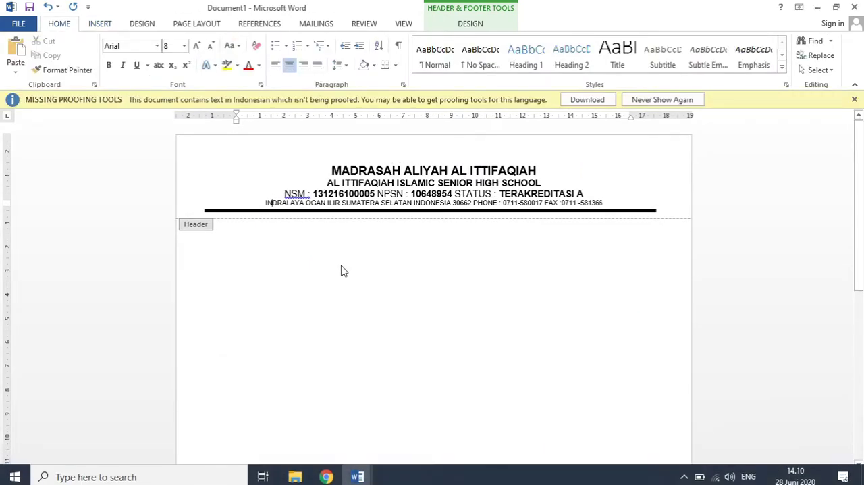
# Step: Delete the pasted thick black rule from the header and add an empty line below the address line
pyautogui.click(294, 212)
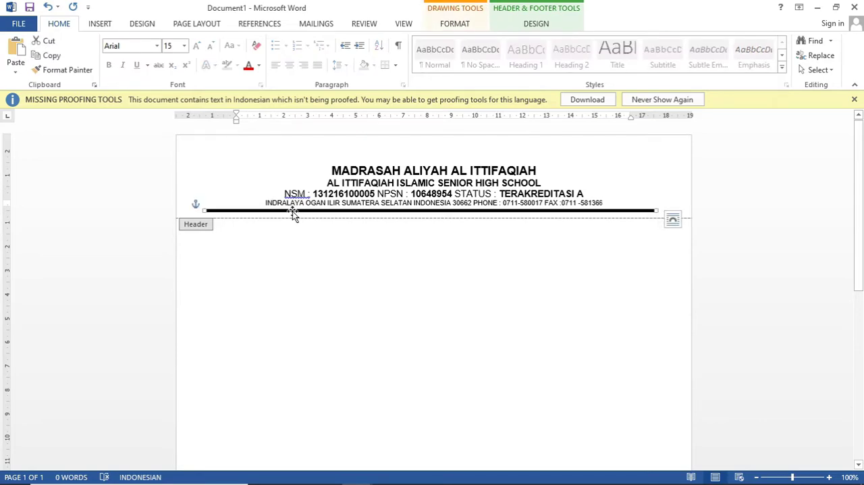
pyautogui.press('Delete')
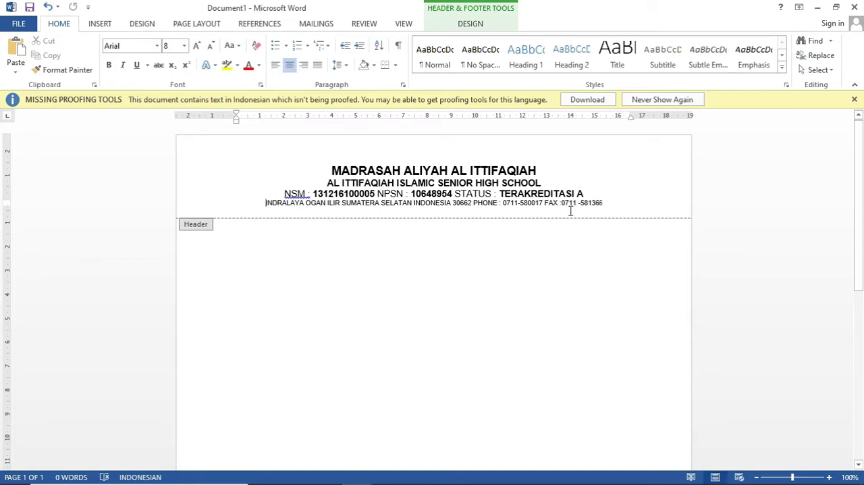
pyautogui.click(605, 203)
pyautogui.press('Return')
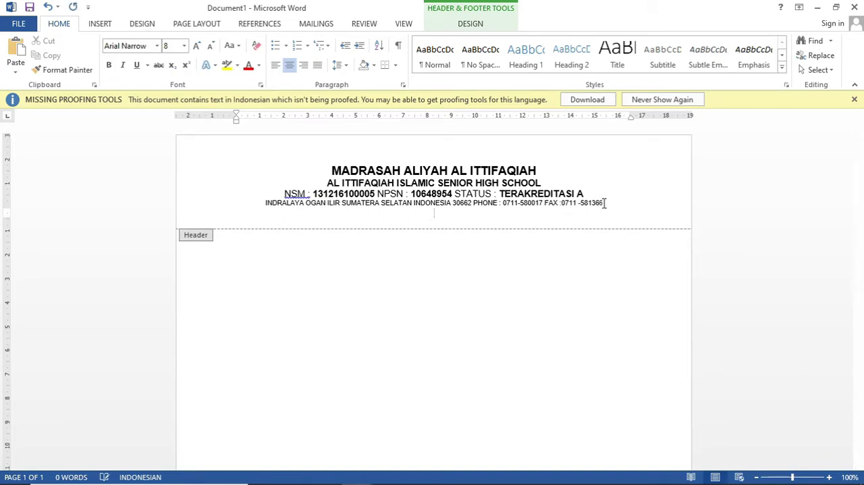
# Step: Draw a straight horizontal line shape about 17.7 cm long in the header, just below the address line
pyautogui.click(98, 26)
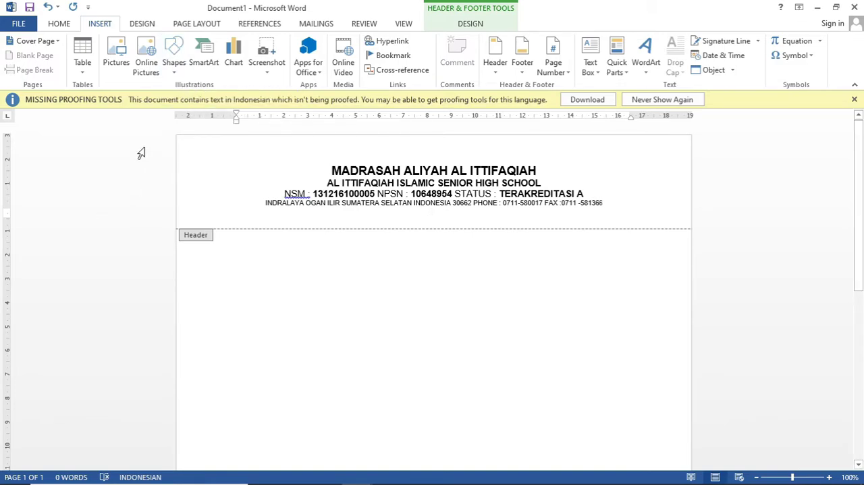
pyautogui.click(173, 76)
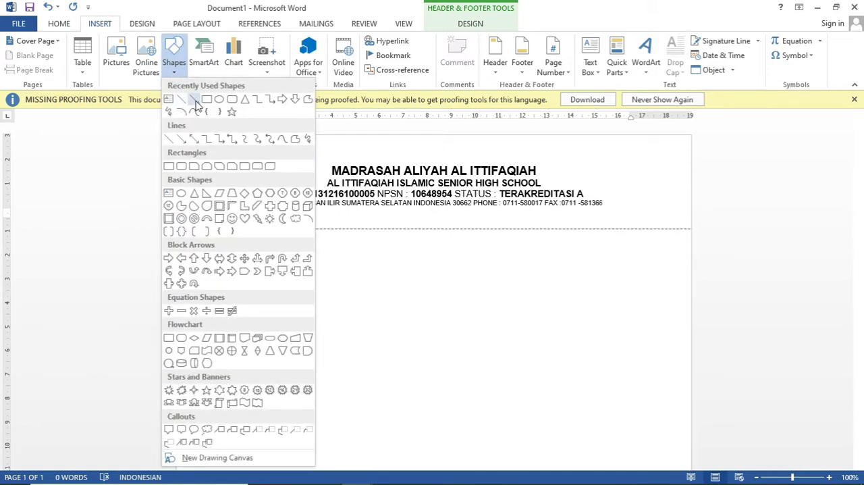
pyautogui.click(183, 99)
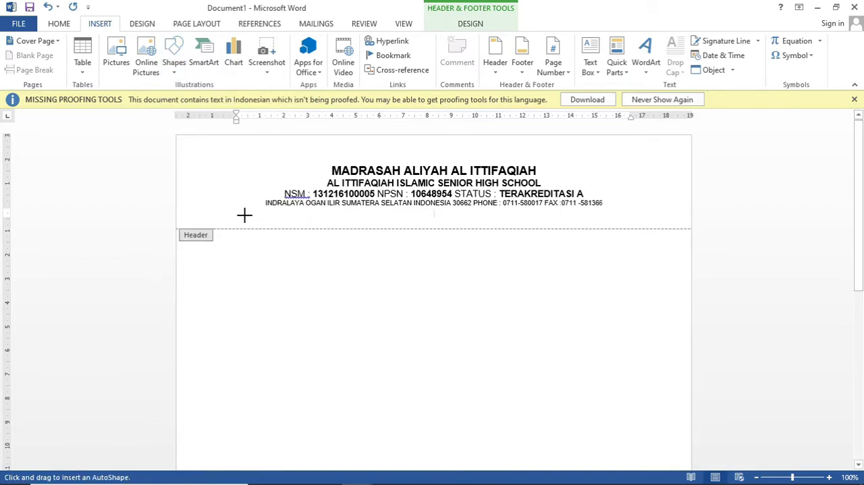
pyautogui.moveTo(234, 213); pyautogui.dragTo(657, 213)
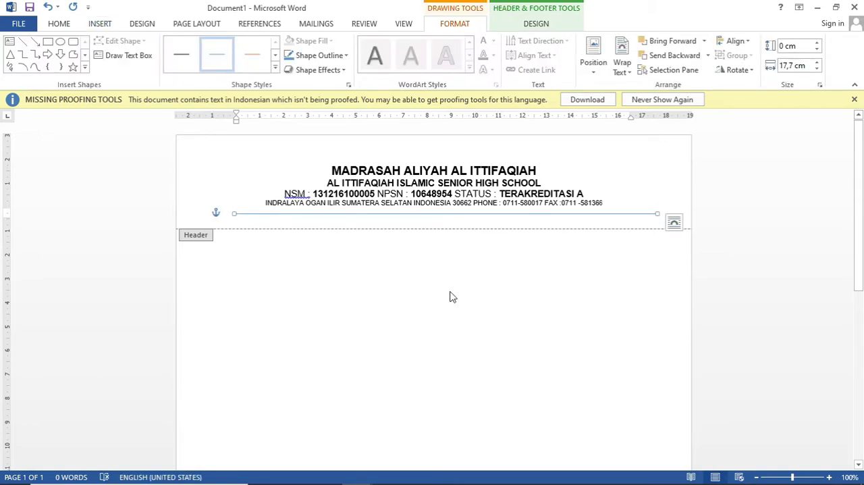
# Step: Preview the existing letter's rule for comparison and set the new header line's weight to 2¼ pt
pyautogui.click(356, 471)
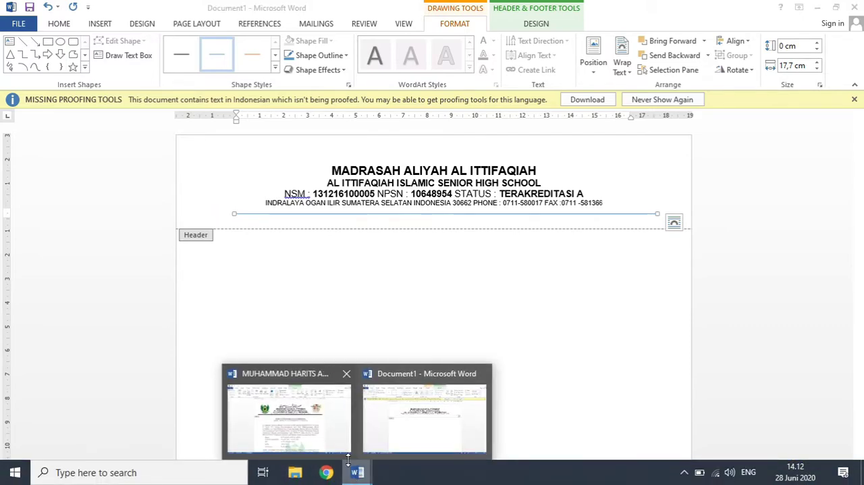
pyautogui.moveTo(300, 429)
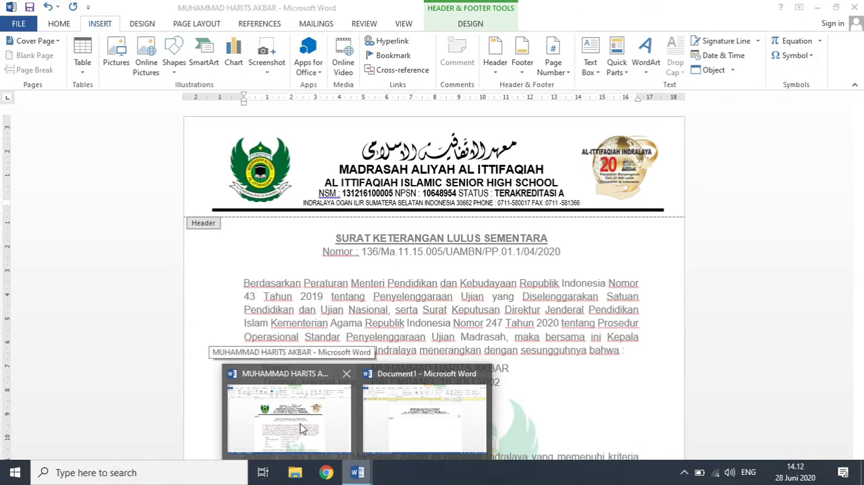
pyautogui.click(422, 418)
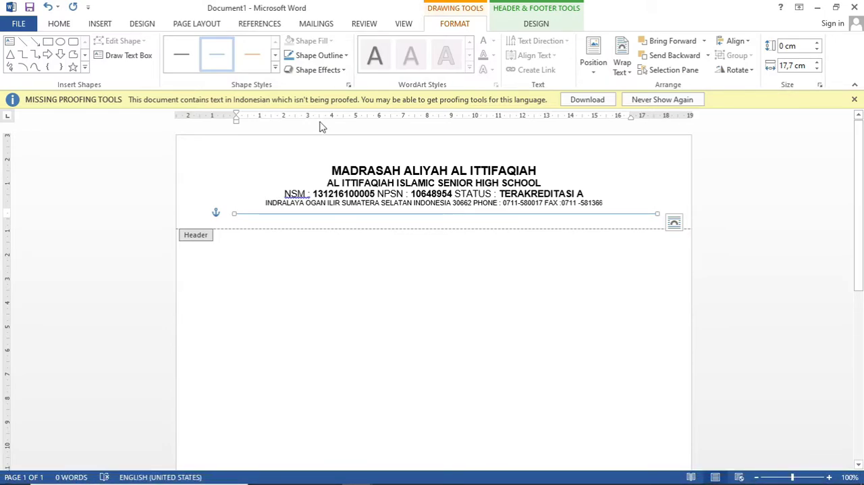
pyautogui.click(345, 56)
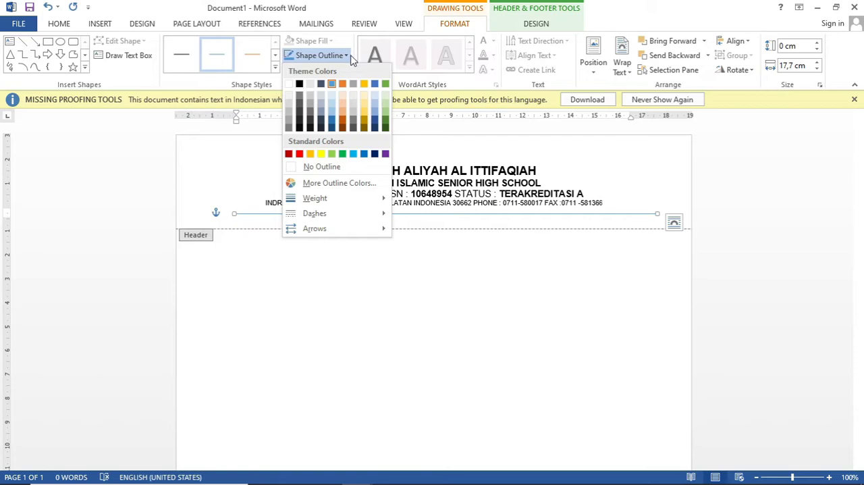
pyautogui.moveTo(368, 199)
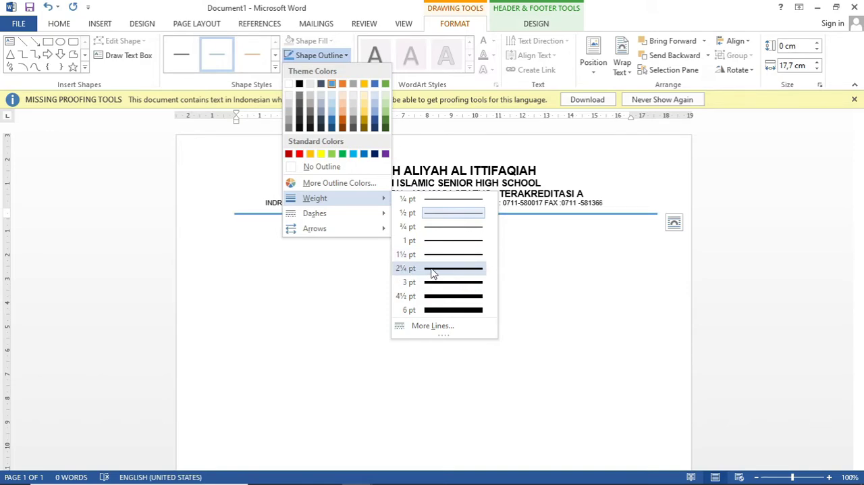
pyautogui.click(434, 272)
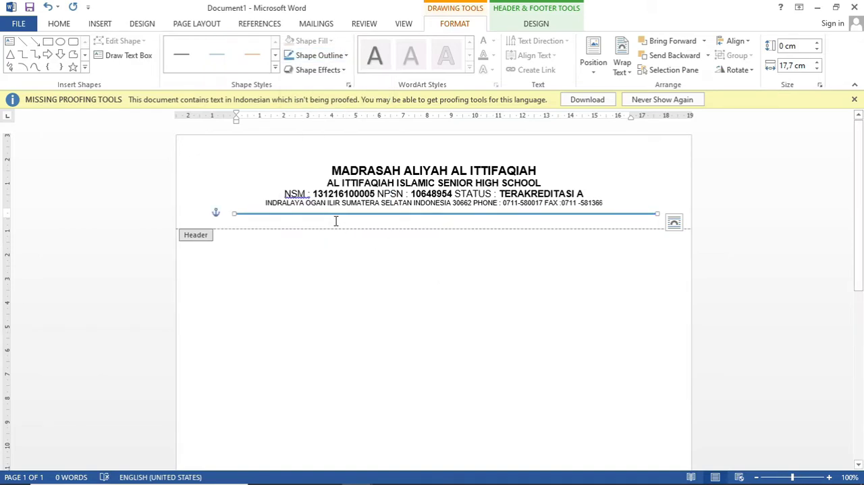
# Step: Preview the open documents for comparison and set the header line's outline to the standard green color
pyautogui.moveTo(363, 481)
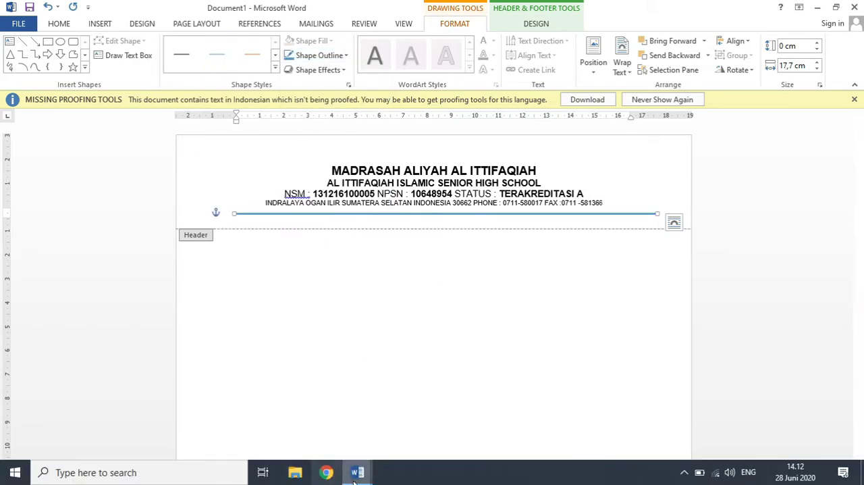
pyautogui.moveTo(312, 431)
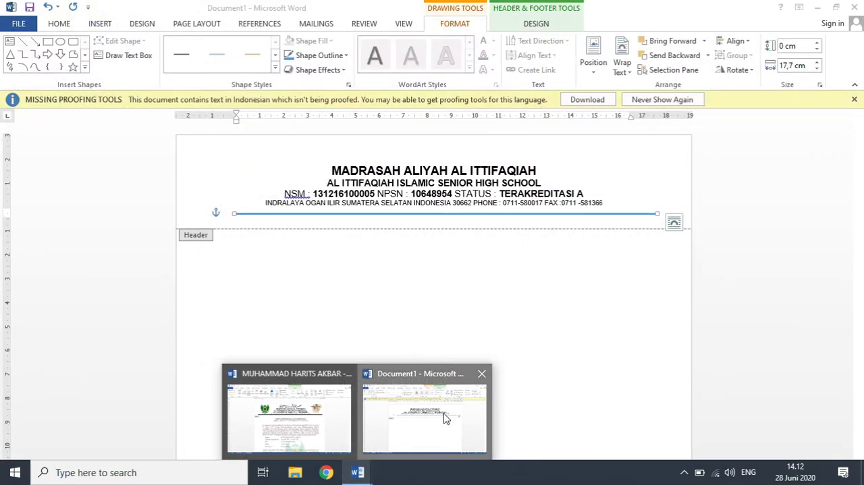
pyautogui.click(444, 412)
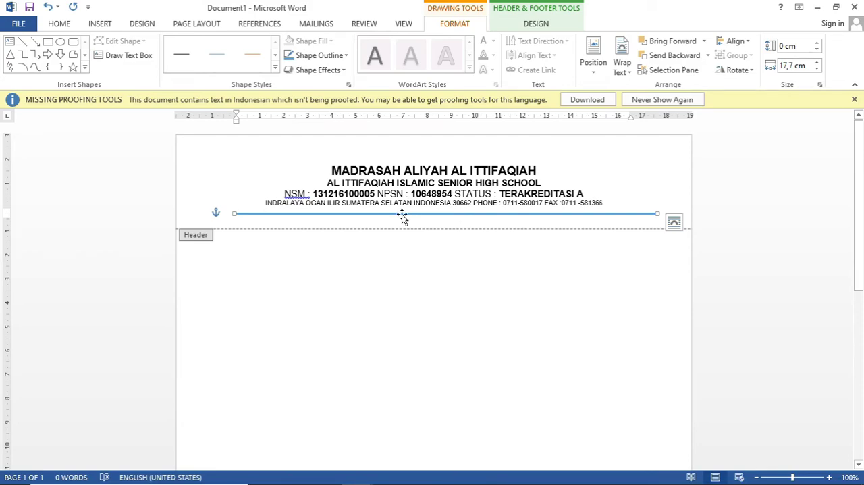
pyautogui.click(346, 56)
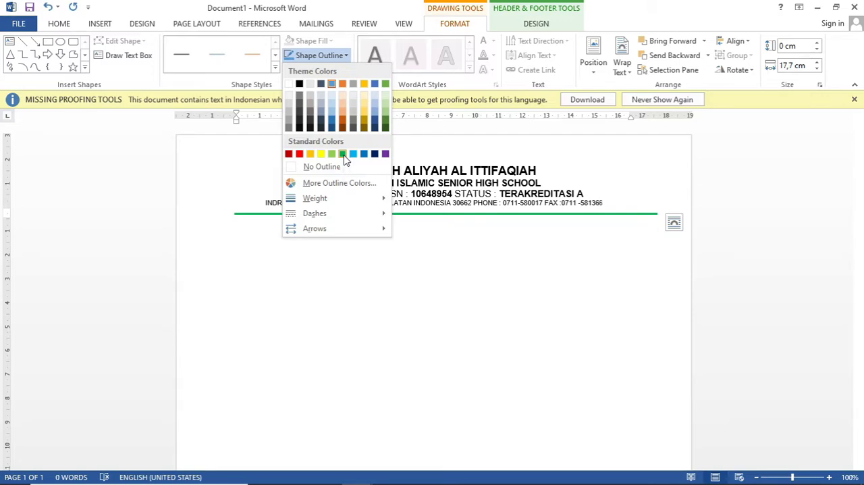
pyautogui.click(343, 155)
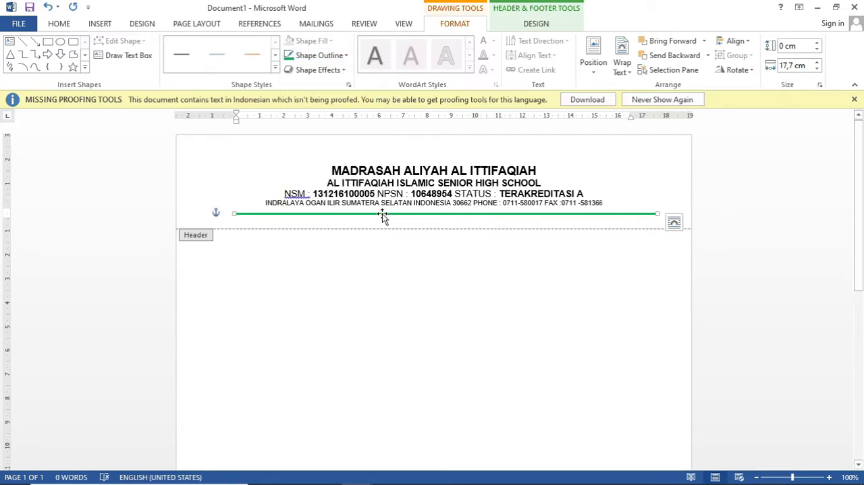
# Step: Review the header line's weight, dash and arrow options and apply the plain arrow style without arrowheads
pyautogui.click(341, 60)
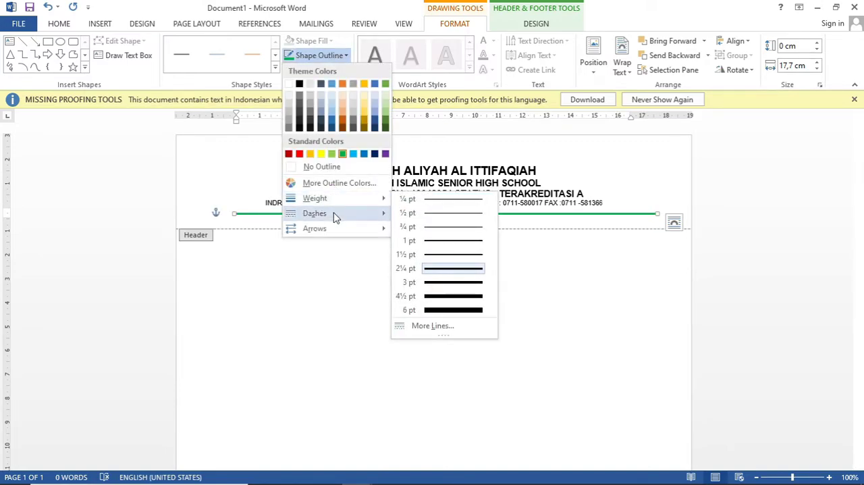
pyautogui.moveTo(321, 216)
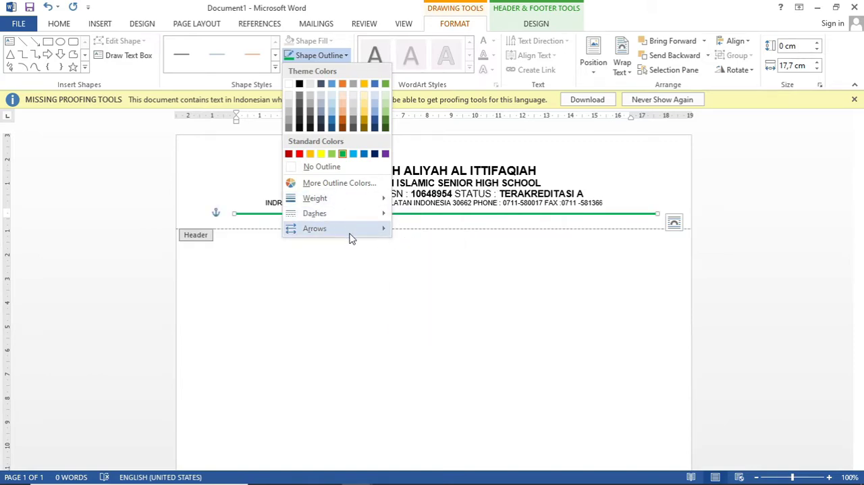
pyautogui.moveTo(351, 238)
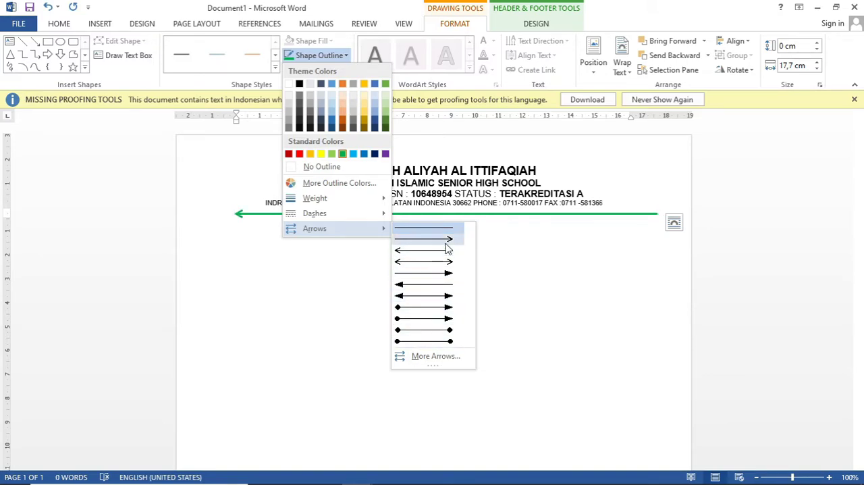
pyautogui.click(399, 231)
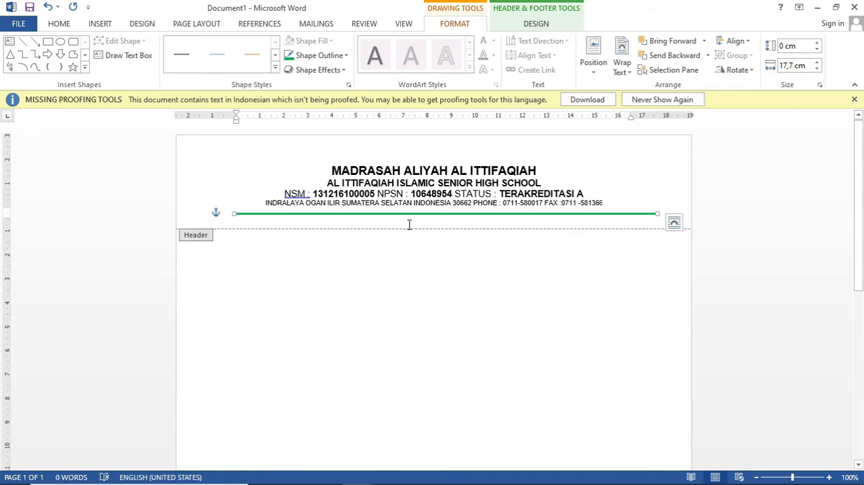
# Step: Insert the picture poster6_23_223225 from the Documents folder into the header at the second text line
pyautogui.click(349, 220)
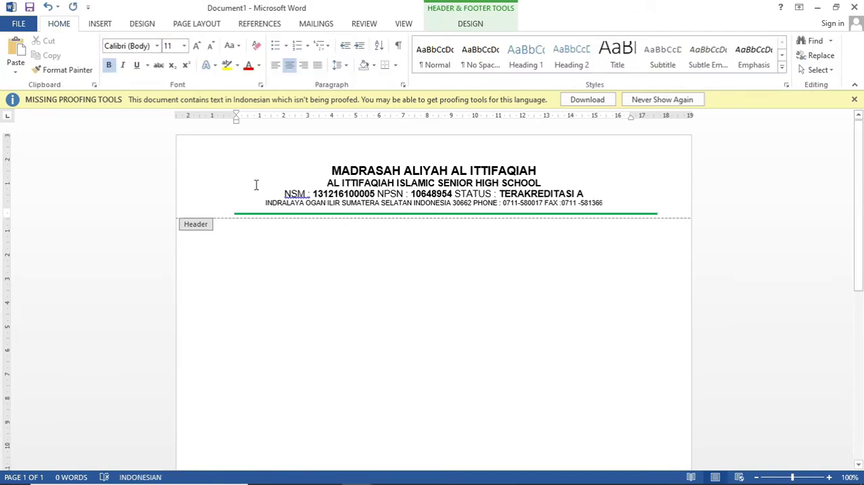
pyautogui.click(256, 185)
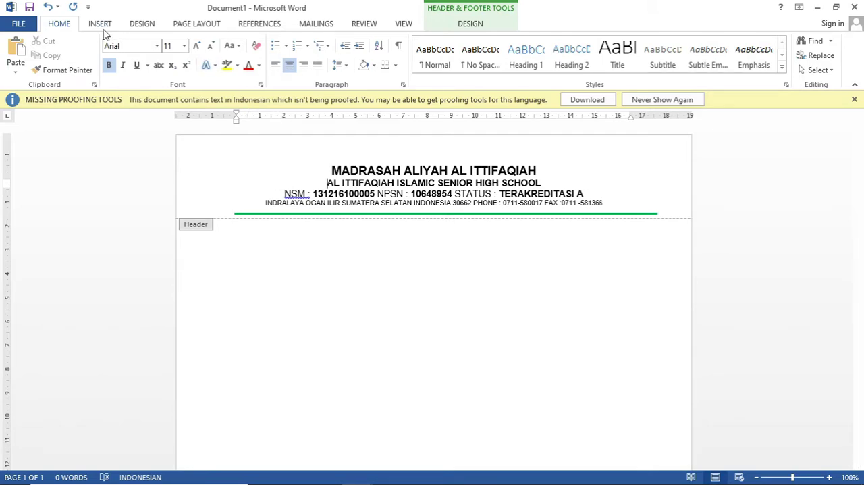
pyautogui.click(101, 25)
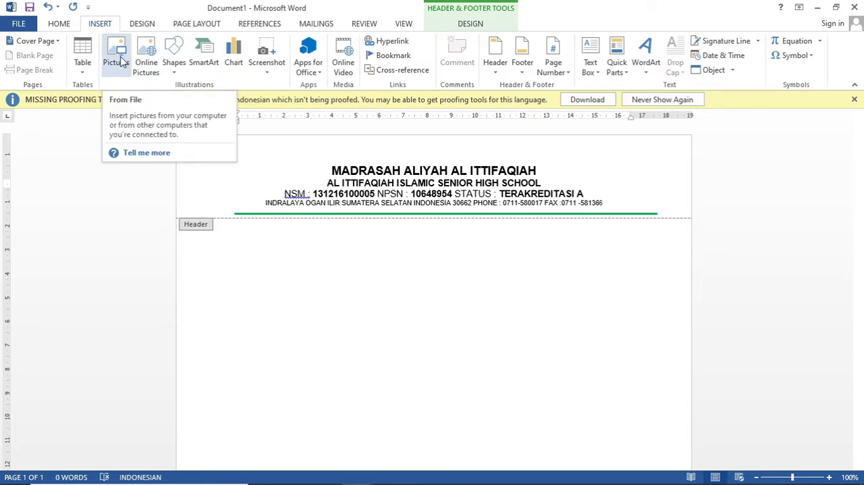
pyautogui.click(116, 58)
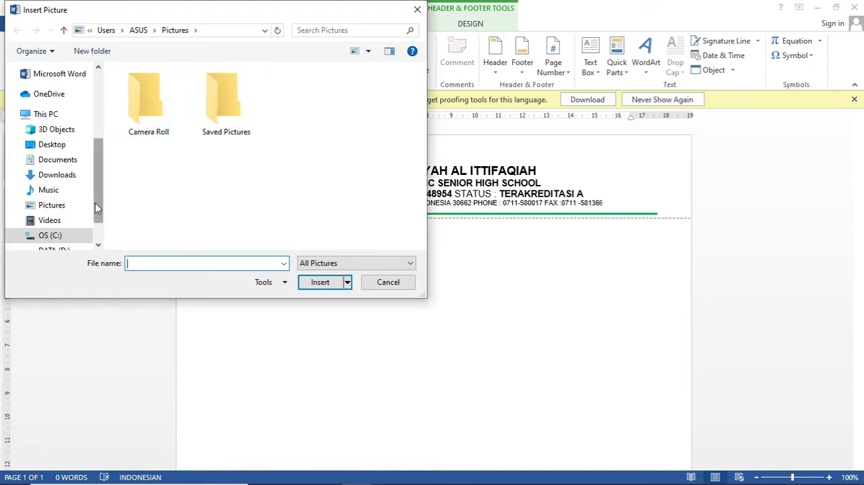
pyautogui.moveTo(95, 203); pyautogui.dragTo(93, 218)
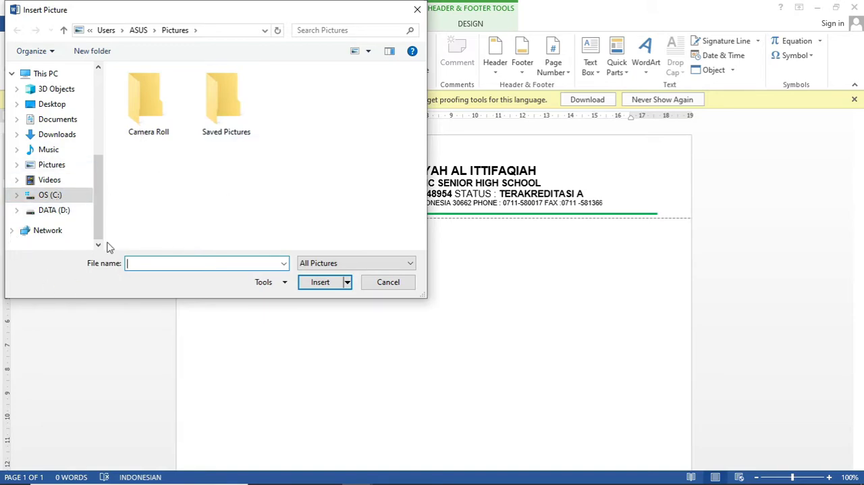
pyautogui.click(51, 211)
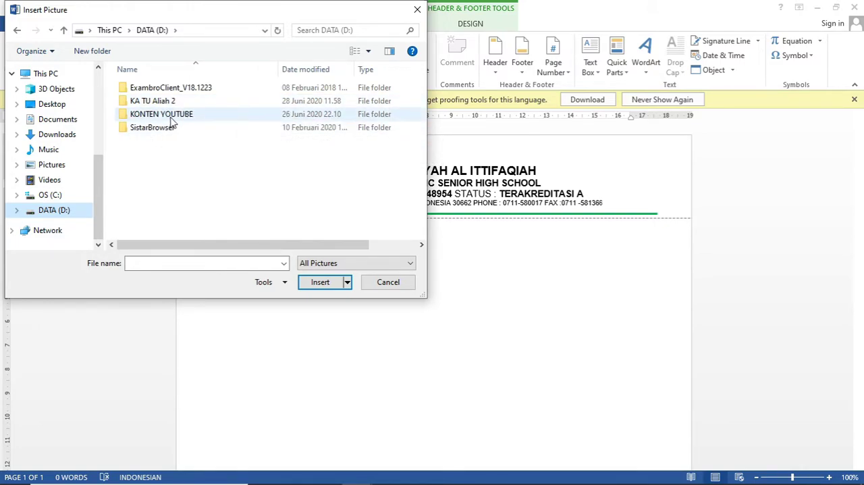
pyautogui.click(57, 122)
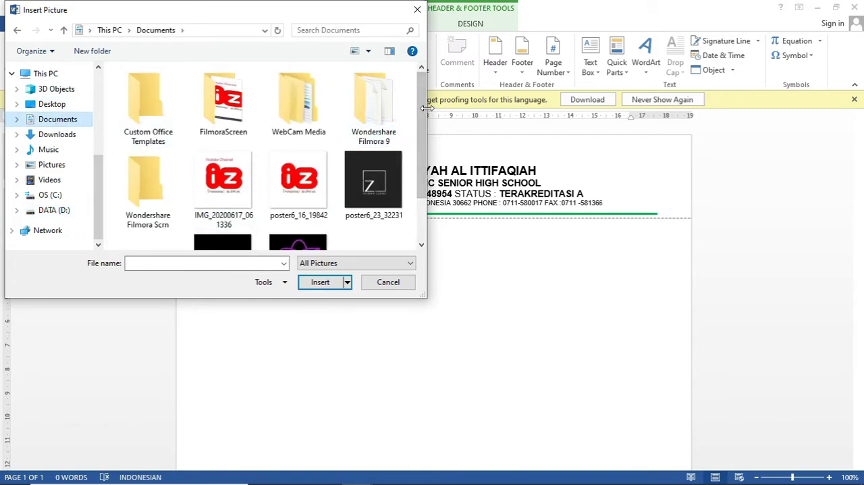
pyautogui.moveTo(422, 106); pyautogui.dragTo(423, 147)
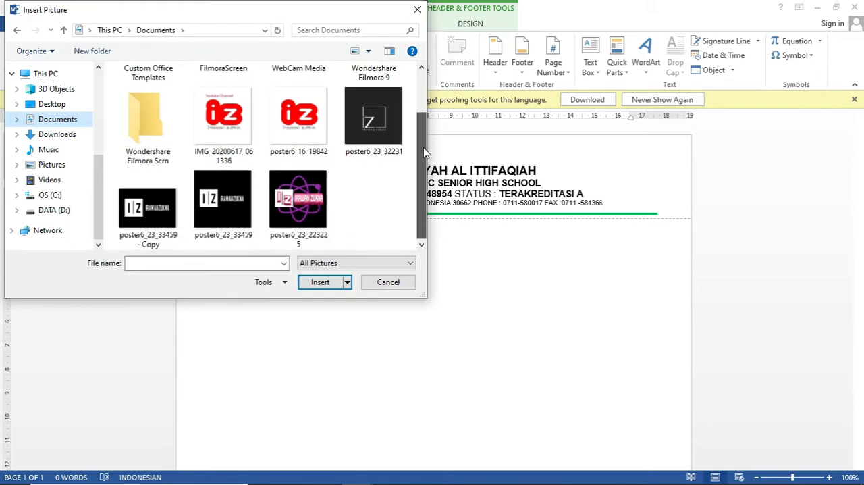
pyautogui.click(301, 214)
pyautogui.click(317, 287)
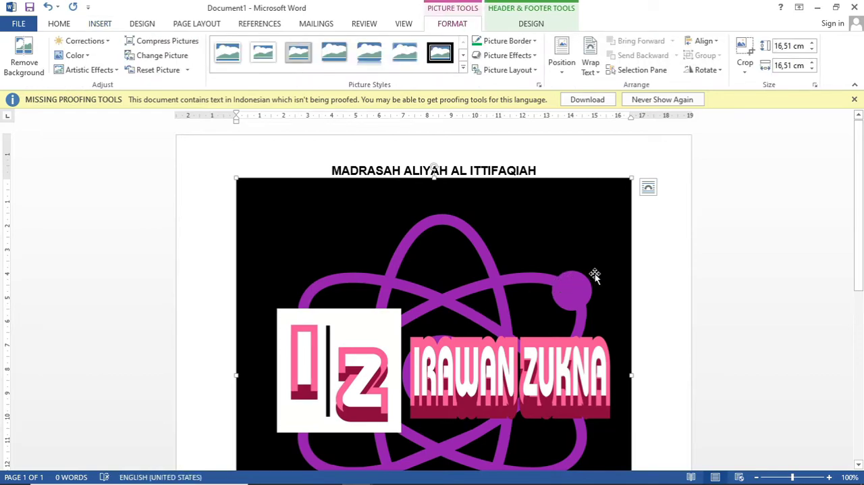
# Step: Set the inserted header picture's text wrapping to In Front of Text
pyautogui.moveTo(861, 196)
pyautogui.mouseDown()
pyautogui.moveTo(861, 297)
pyautogui.moveTo(862, 189)
pyautogui.mouseUp()
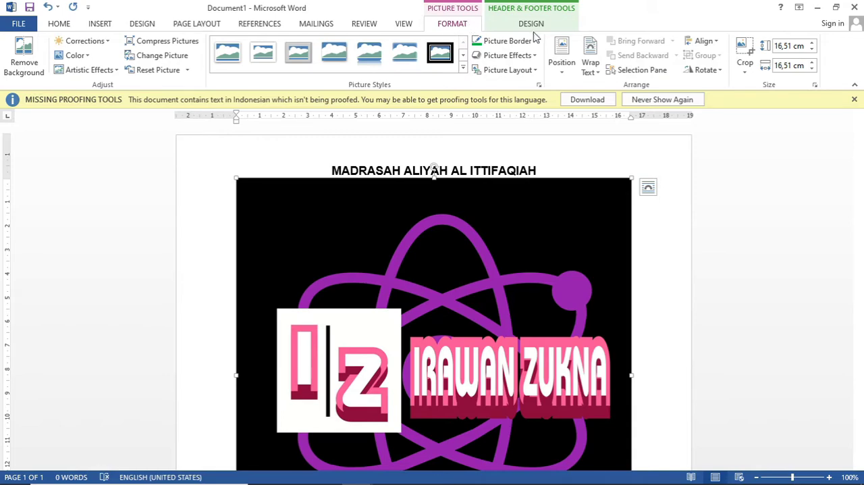
pyautogui.click(596, 75)
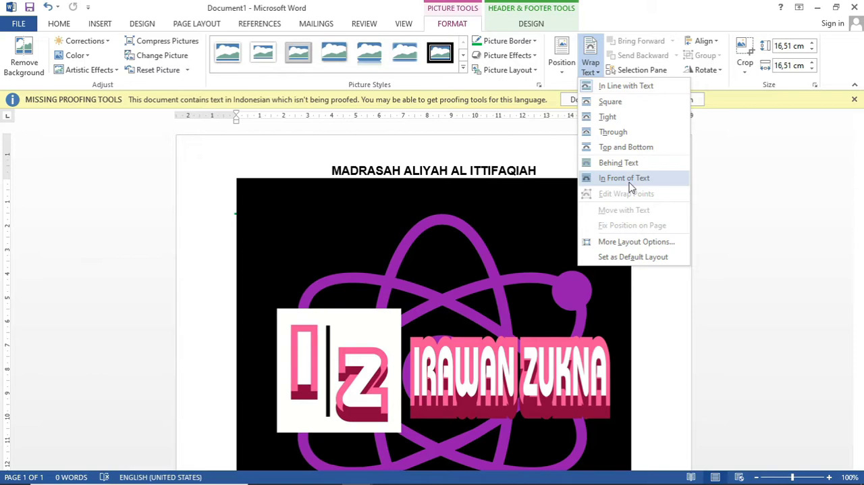
pyautogui.click(628, 180)
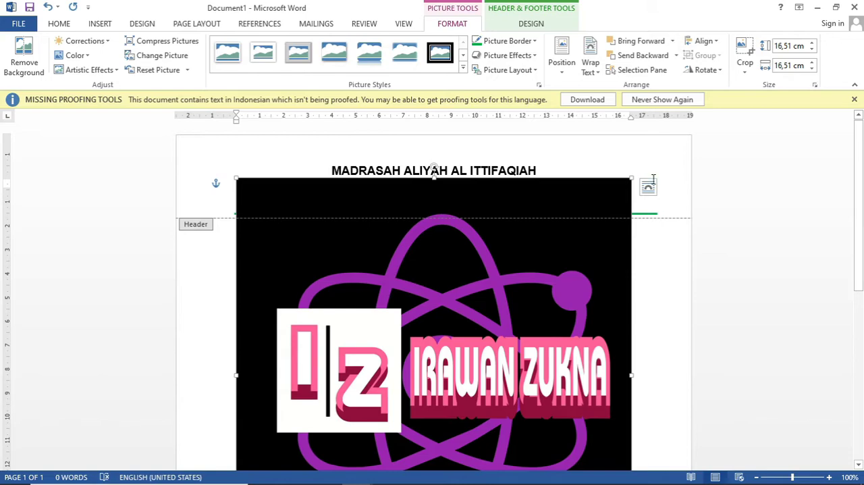
# Step: Shrink the picture proportionally to about 5.66 cm square and shift it slightly left on the page
pyautogui.moveTo(630, 176); pyautogui.dragTo(372, 437)
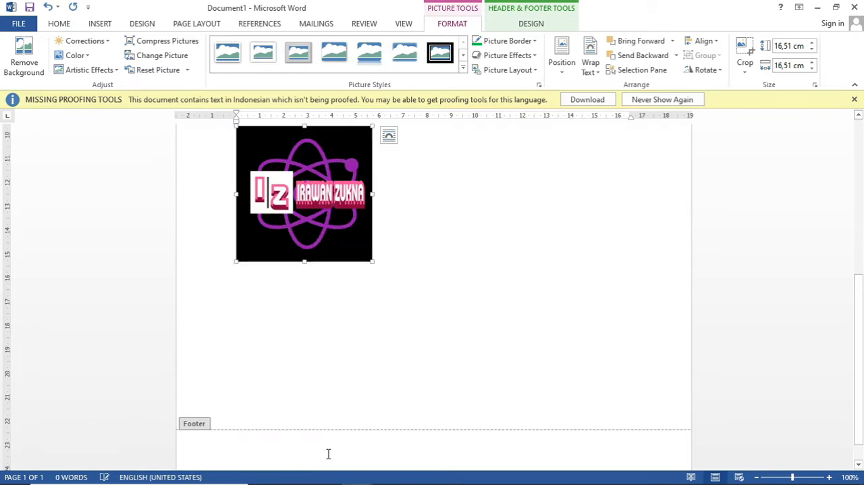
pyautogui.moveTo(345, 212); pyautogui.dragTo(336, 160)
pyautogui.scroll(1, 556, 183)
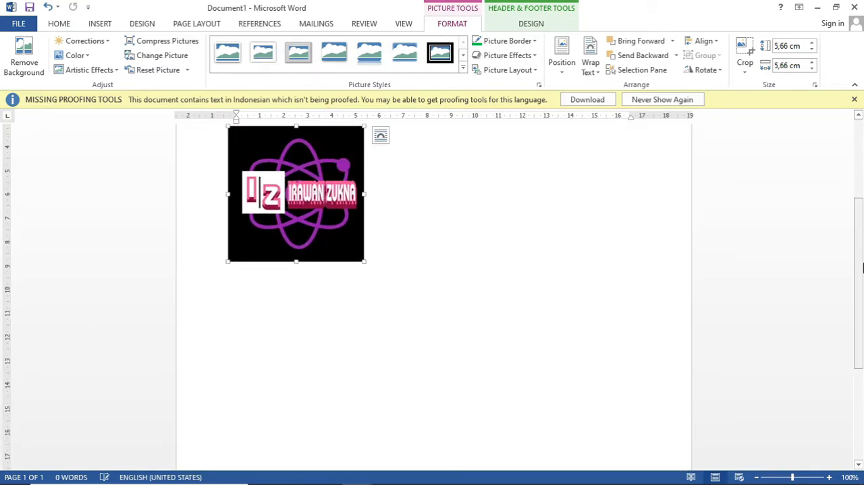
pyautogui.moveTo(860, 270); pyautogui.dragTo(856, 198)
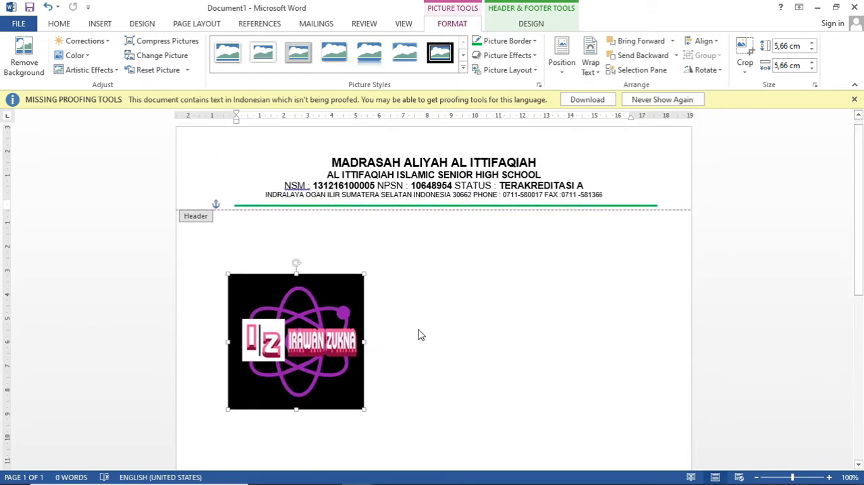
# Step: Place the picture as a logo left of the header text and reduce it to about 2.46 cm square
pyautogui.moveTo(323, 316); pyautogui.dragTo(287, 170)
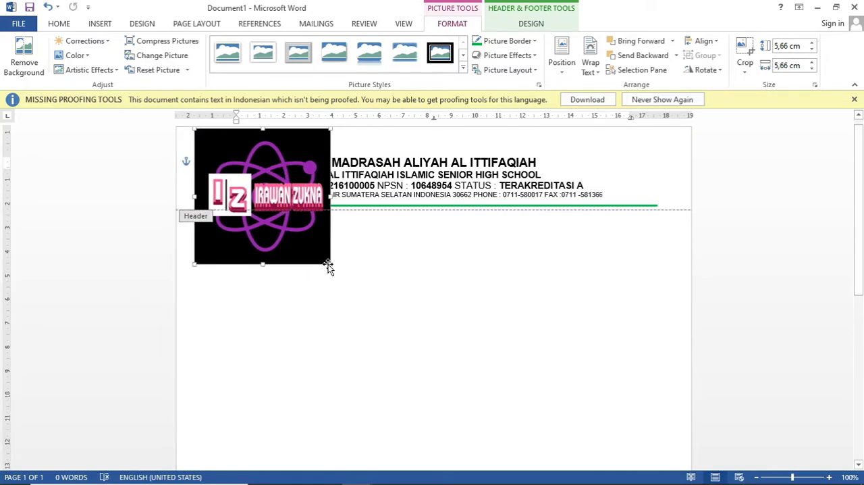
pyautogui.moveTo(330, 264); pyautogui.dragTo(243, 171)
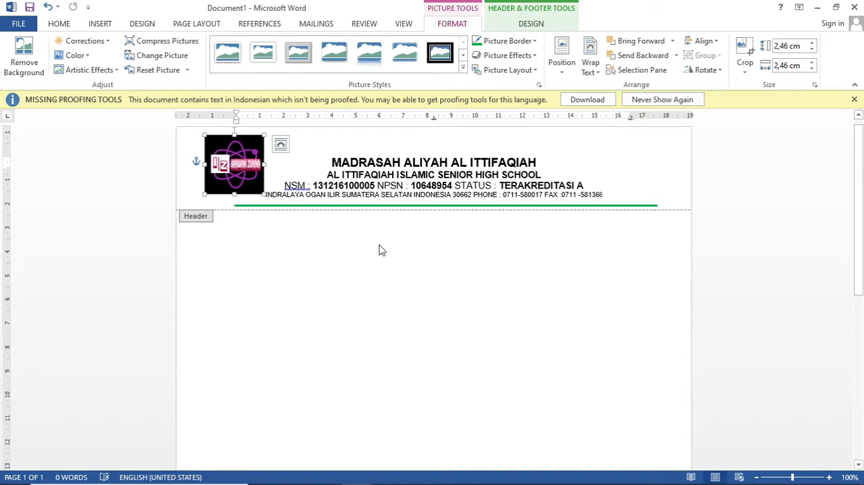
pyautogui.click(397, 186)
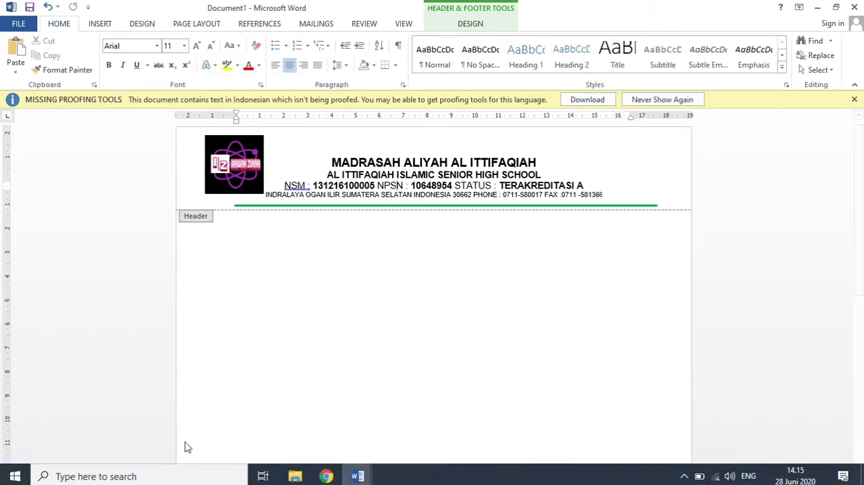
# Step: Compare the header with the existing letter's, return to Document1 and leave its header for the body text
pyautogui.click(370, 478)
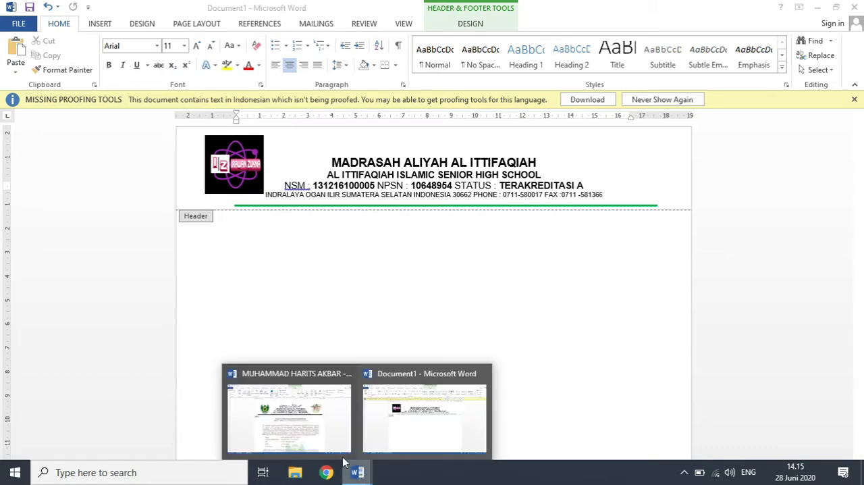
pyautogui.click(302, 422)
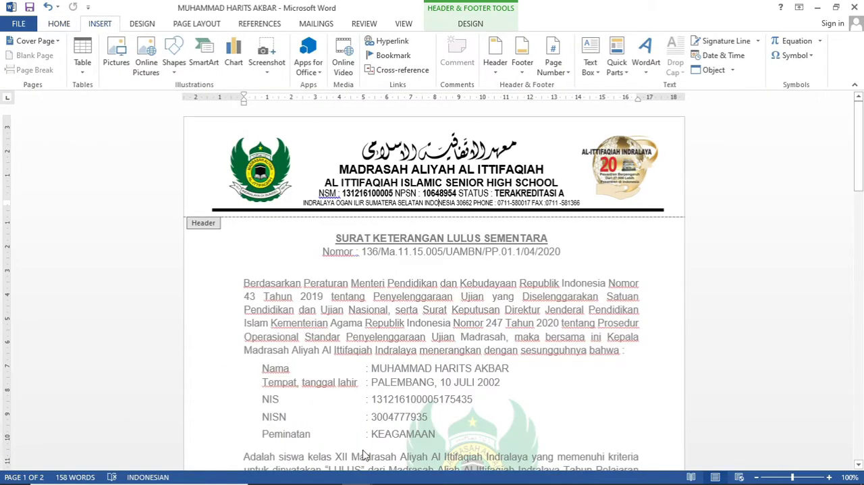
pyautogui.click(362, 473)
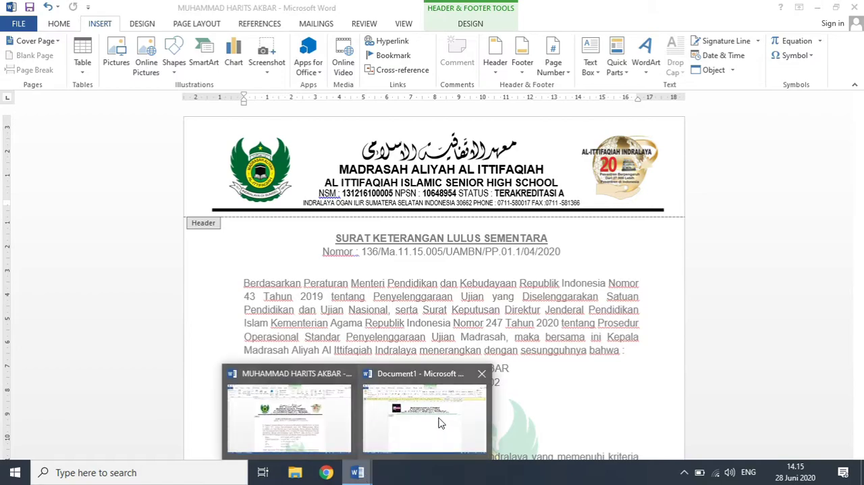
pyautogui.click(441, 424)
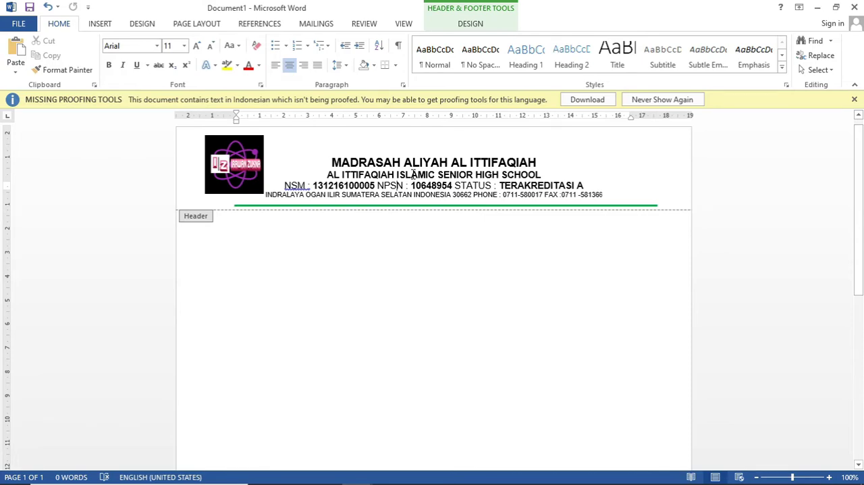
pyautogui.doubleClick(415, 309)
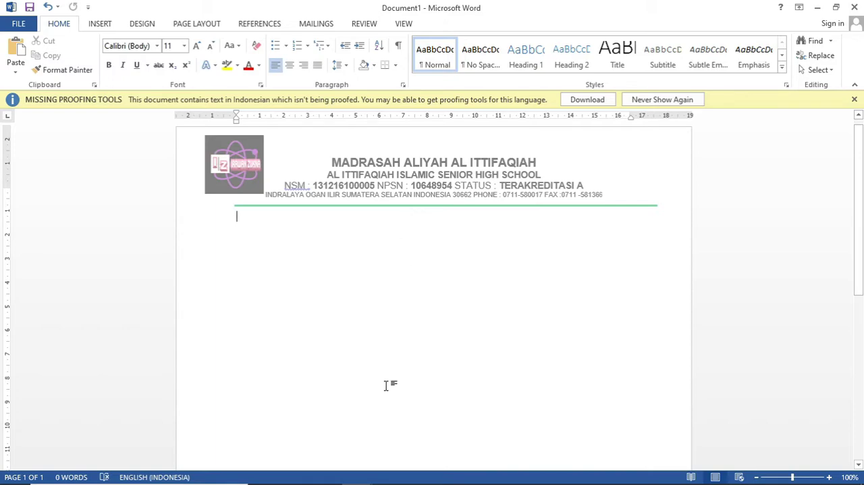
# Step: Switch to the existing letter, leave its header editing, and examine the title and letter number lines below the letterhead
pyautogui.moveTo(350, 476)
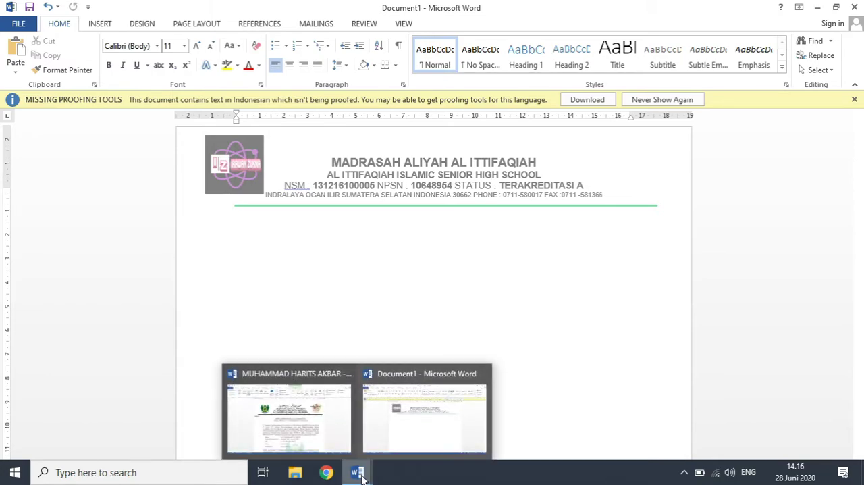
pyautogui.click(290, 415)
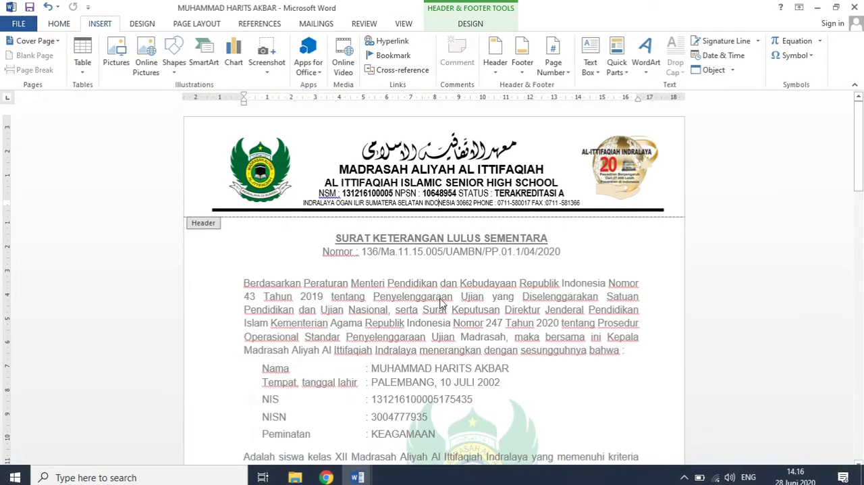
pyautogui.doubleClick(441, 304)
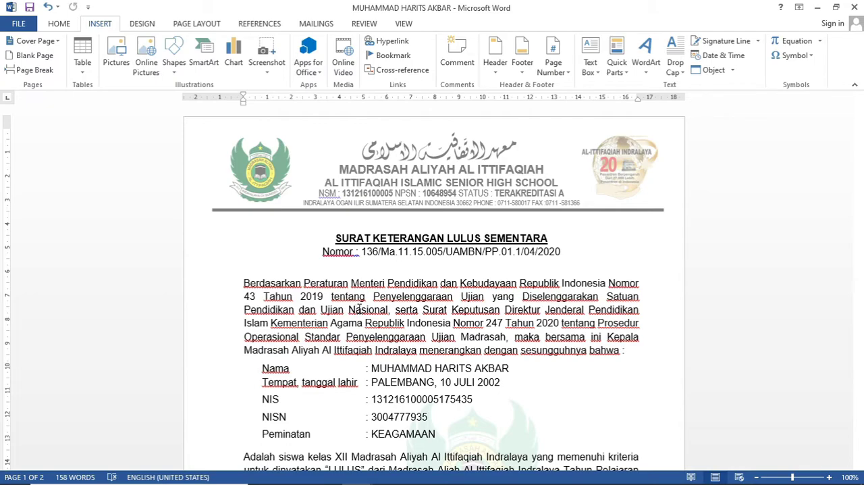
pyautogui.click(862, 192)
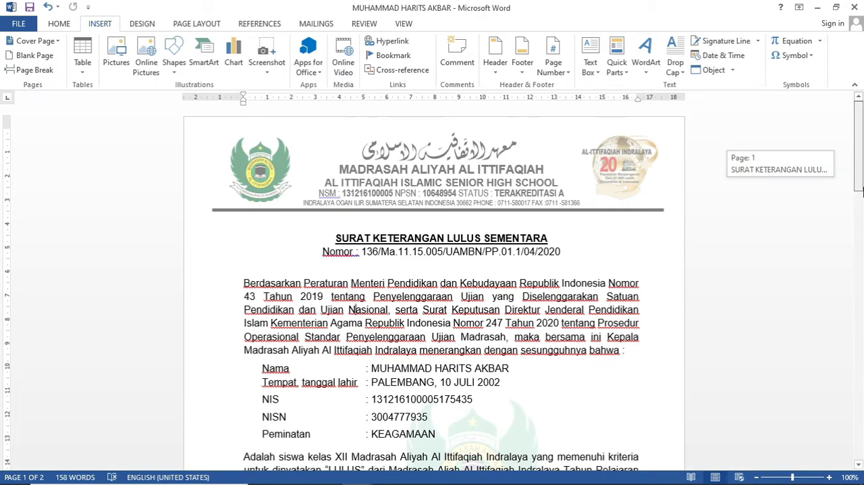
pyautogui.moveTo(863, 192)
pyautogui.mouseDown()
pyautogui.moveTo(862, 214)
pyautogui.moveTo(862, 206)
pyautogui.mouseUp()
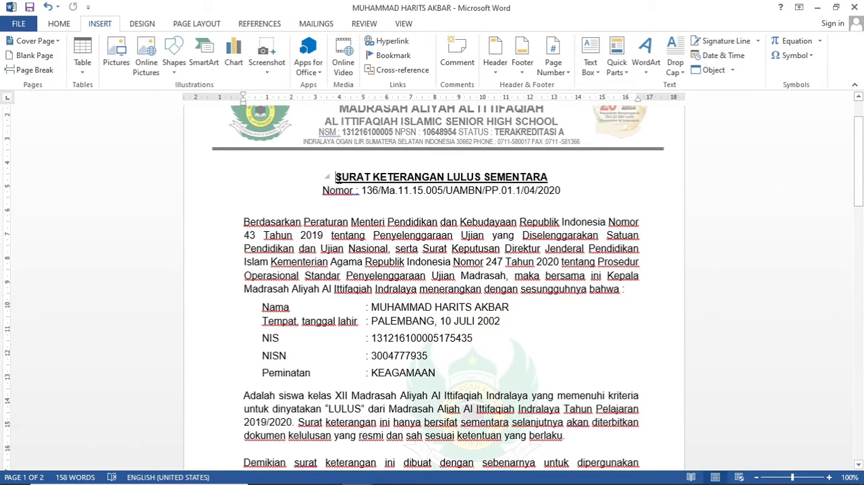
pyautogui.moveTo(336, 176); pyautogui.dragTo(547, 180)
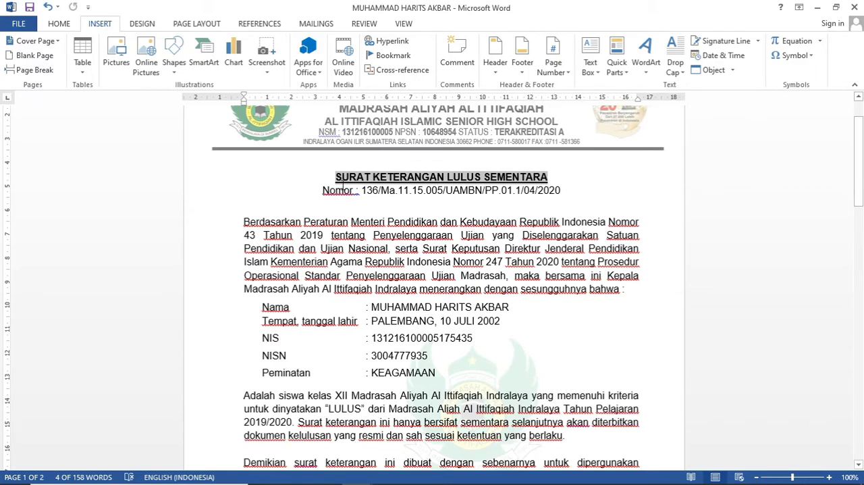
pyautogui.click(444, 190)
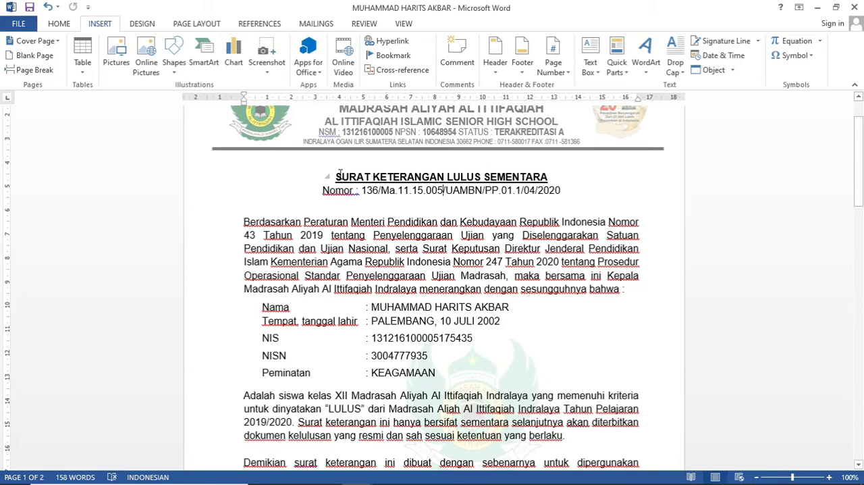
# Step: Return to Document1 and enter the centred title "SURAT KETERANGAN LULUS SEMENTARA" below the header rule
pyautogui.moveTo(422, 479)
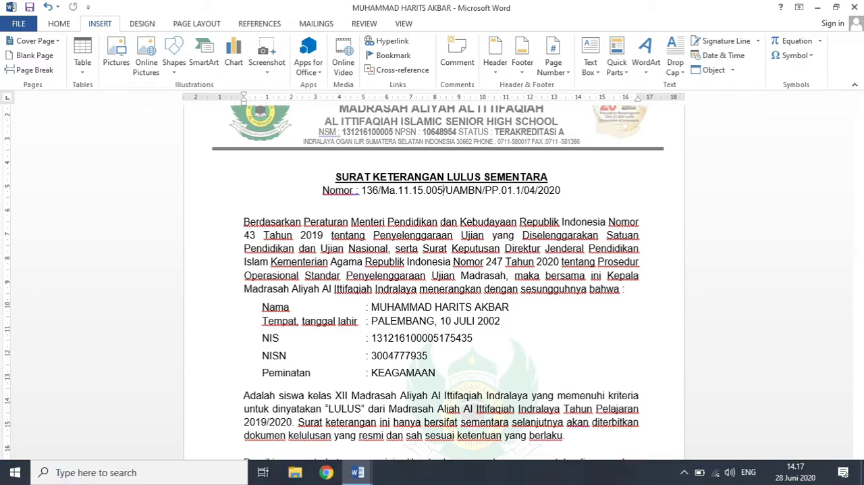
pyautogui.click(359, 477)
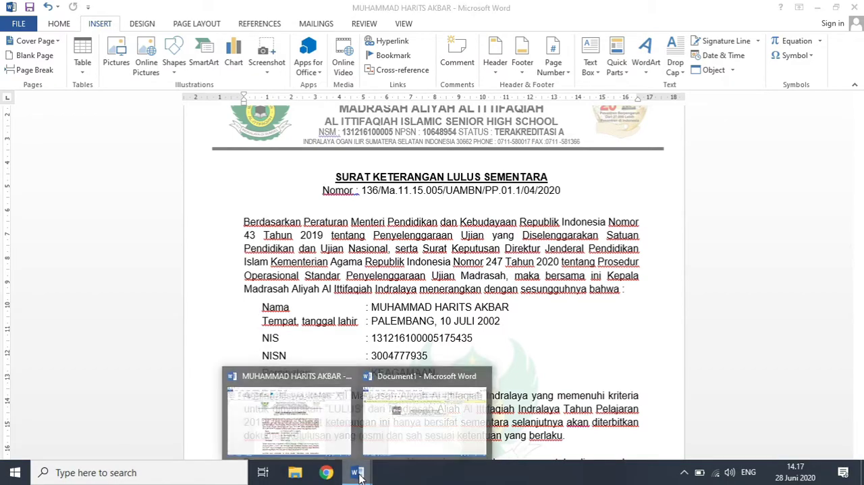
pyautogui.click(449, 433)
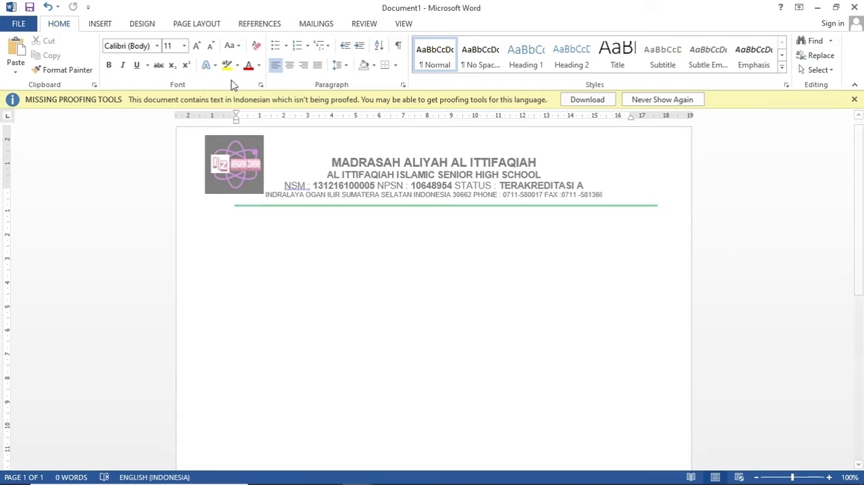
pyautogui.click(290, 65)
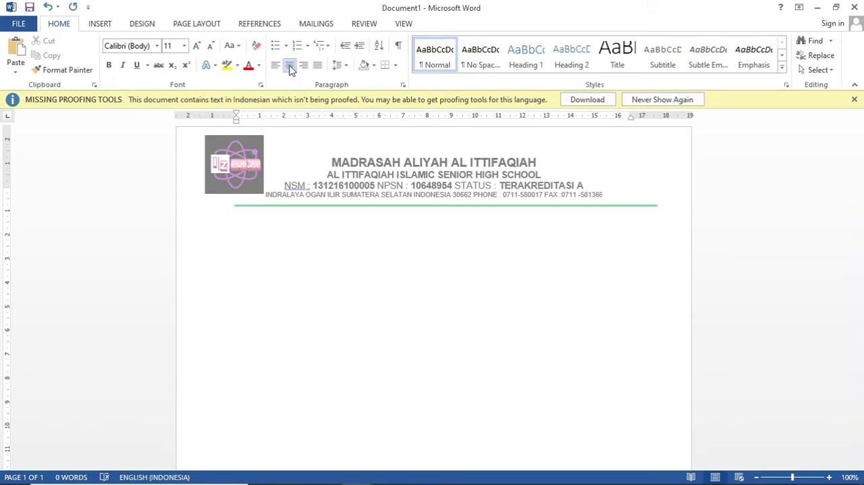
pyautogui.write('SURAT KETERANGA')
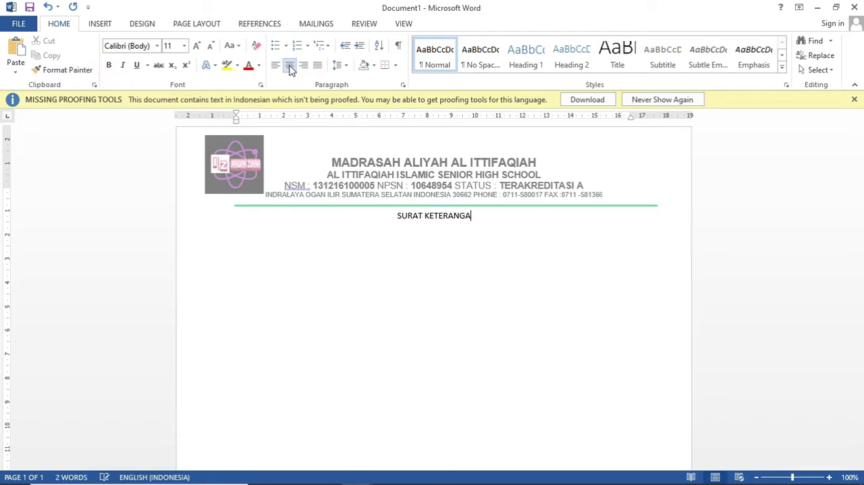
pyautogui.write('N L')
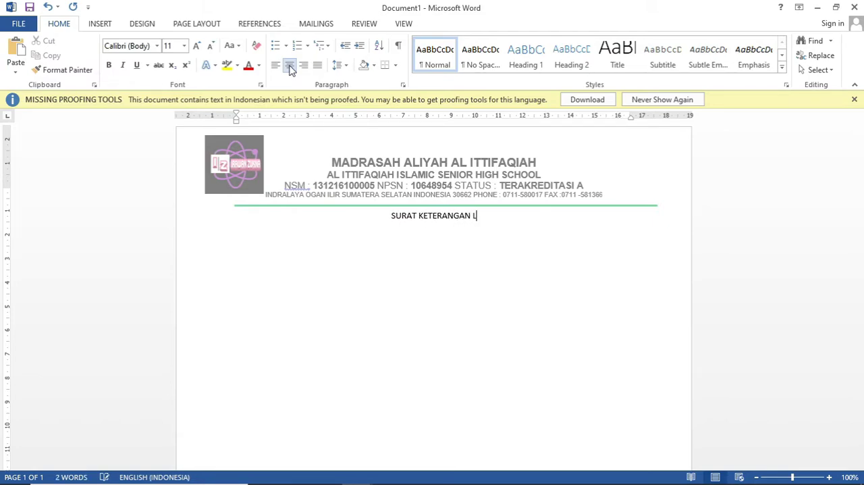
pyautogui.write('ULUS SEMENTARA')
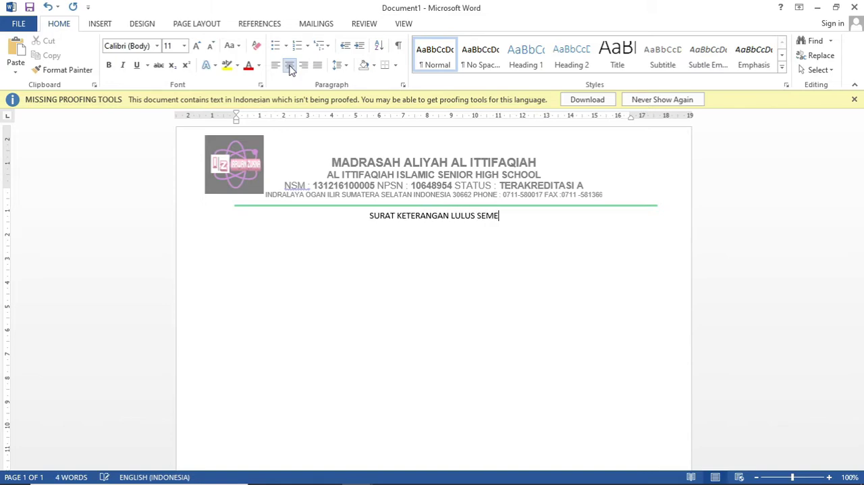
# Step: Set the font size of the whole title line to 14
pyautogui.hotkey('shift', 'Left')
pyautogui.hotkey('shift', 'Left')
pyautogui.hotkey('shift', 'Left')
pyautogui.hotkey('shift', 'Left')
pyautogui.hotkey('shift', 'Left')
pyautogui.hotkey('shift', 'Left')
pyautogui.hotkey('shift', 'Left')
pyautogui.hotkey('shift', 'Left')
pyautogui.hotkey('shift', 'Left')
pyautogui.hotkey('shift', 'Left')
pyautogui.hotkey('shift', 'Left')
pyautogui.hotkey('shift', 'Left')
pyautogui.hotkey('shift', 'Left')
pyautogui.hotkey('shift', 'Left')
pyautogui.hotkey('shift', 'Left')
pyautogui.hotkey('shift', 'Left')
pyautogui.hotkey('shift', 'Left')
pyautogui.hotkey('shift', 'Left')
pyautogui.hotkey('shift', 'Left')
pyautogui.hotkey('shift', 'Left')
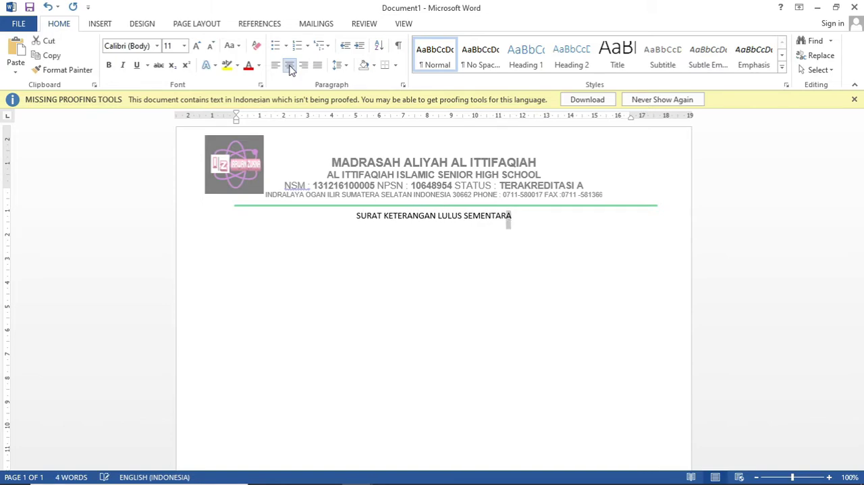
pyautogui.hotkey('shift', 'Left')
pyautogui.hotkey('shift', 'Left')
pyautogui.hotkey('shift', 'Left')
pyautogui.hotkey('shift', 'Left')
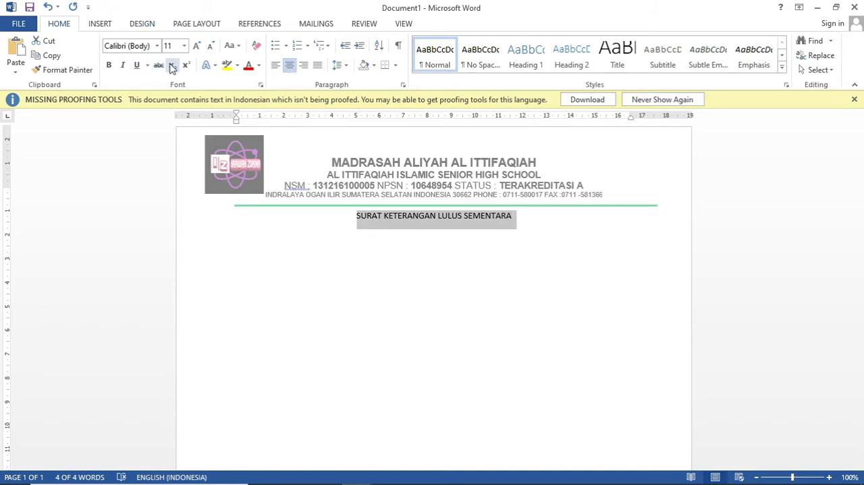
pyautogui.click(183, 46)
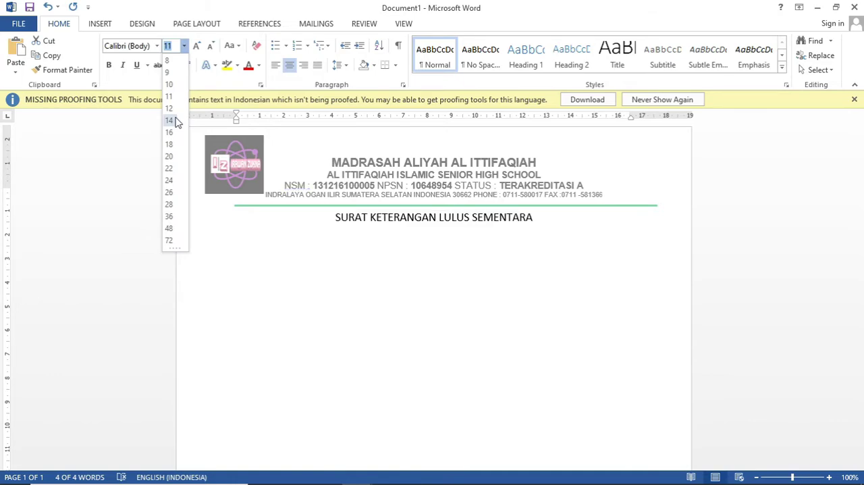
pyautogui.click(170, 121)
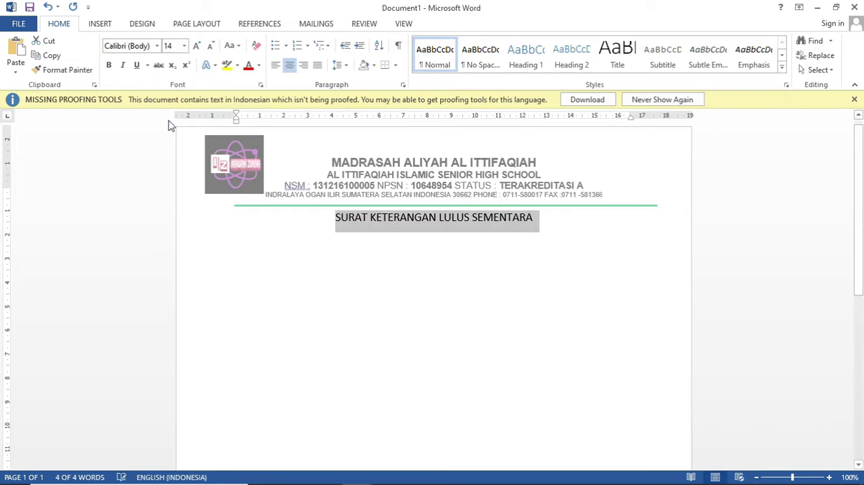
pyautogui.click(350, 232)
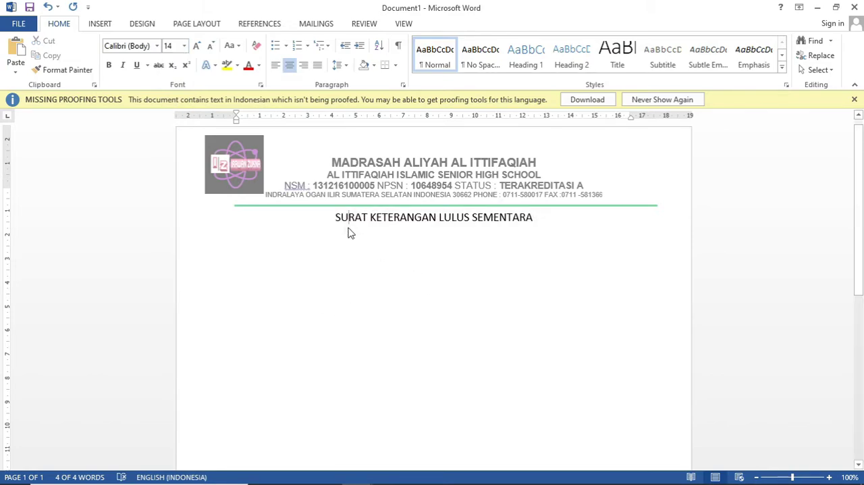
# Step: Check the title in the existing letter, then change the title's font in Document1 to Arial
pyautogui.moveTo(201, 459)
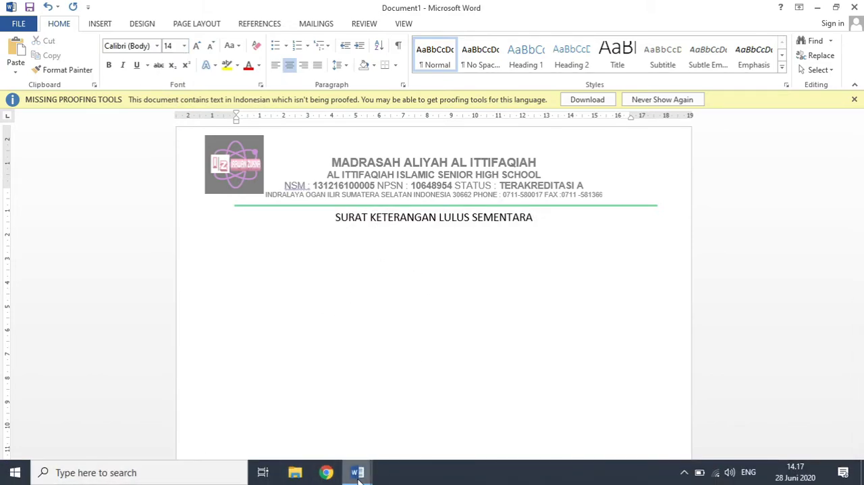
pyautogui.moveTo(357, 471)
pyautogui.moveTo(315, 440)
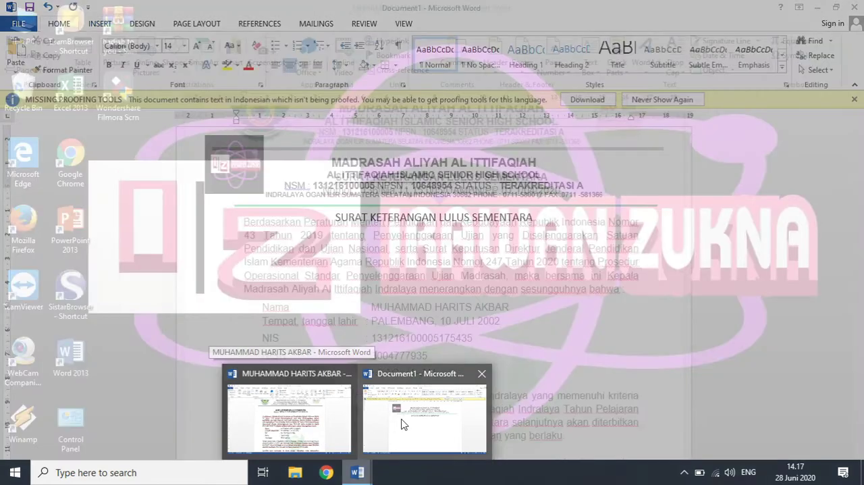
pyautogui.click(413, 420)
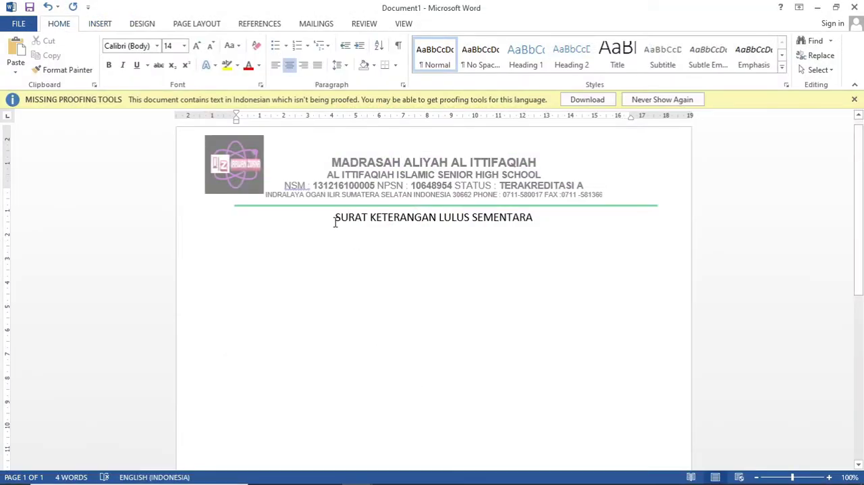
pyautogui.moveTo(335, 221); pyautogui.dragTo(520, 221)
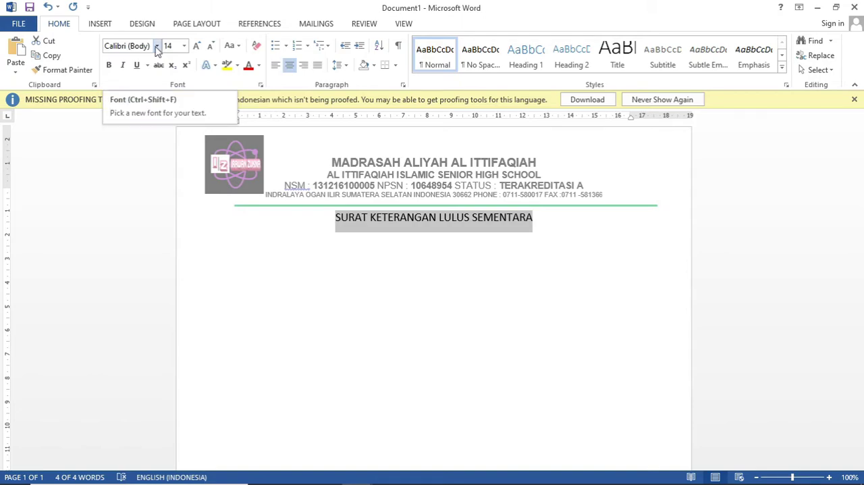
pyautogui.click(156, 47)
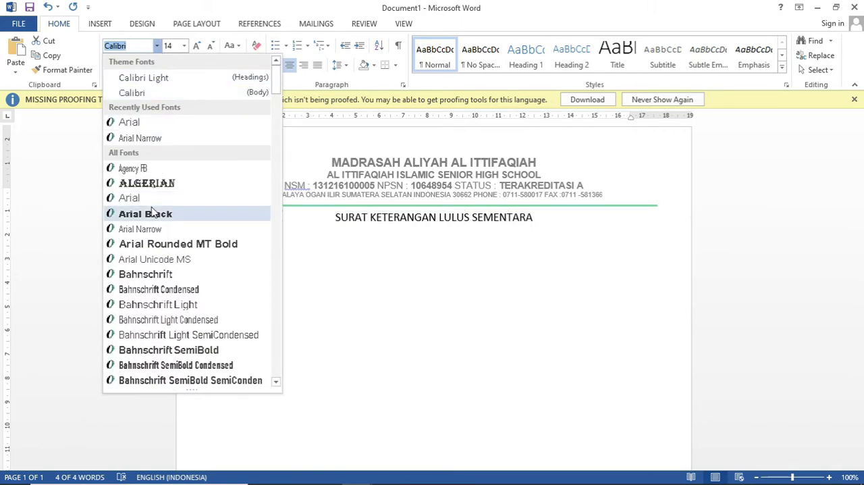
pyautogui.click(153, 213)
pyautogui.click(157, 46)
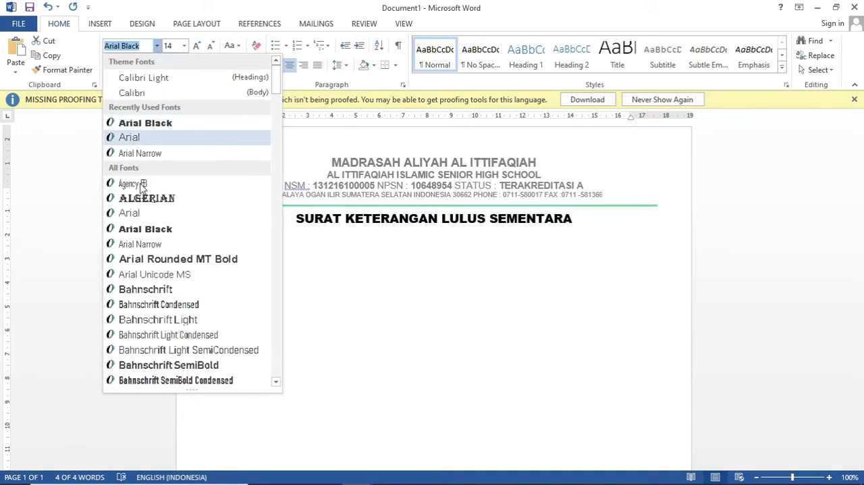
pyautogui.click(144, 217)
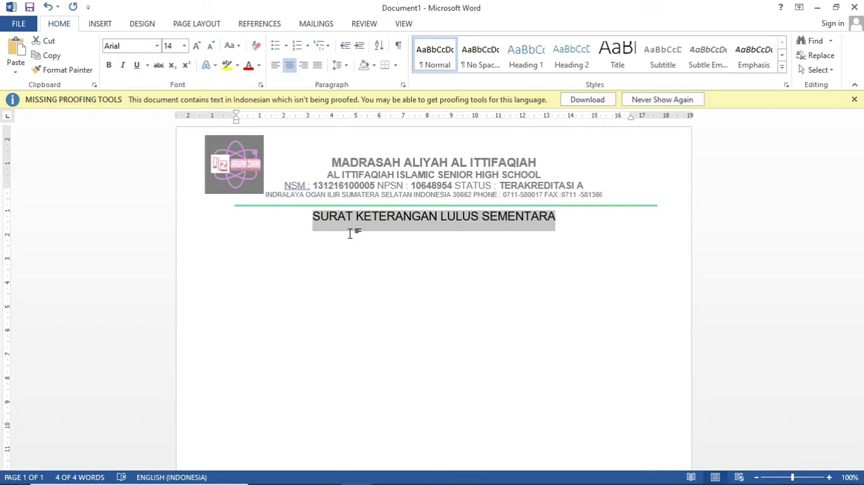
pyautogui.click(422, 251)
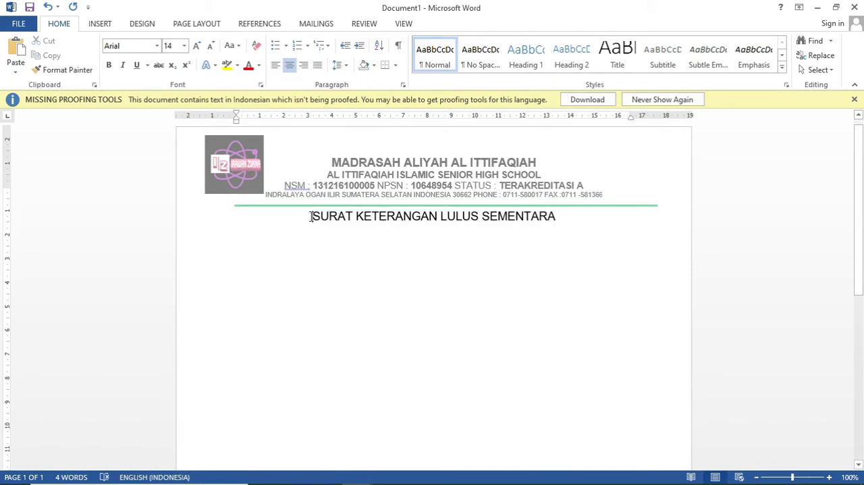
# Step: Make the title bold and underlined, and start a new line below it
pyautogui.moveTo(311, 216); pyautogui.dragTo(560, 220)
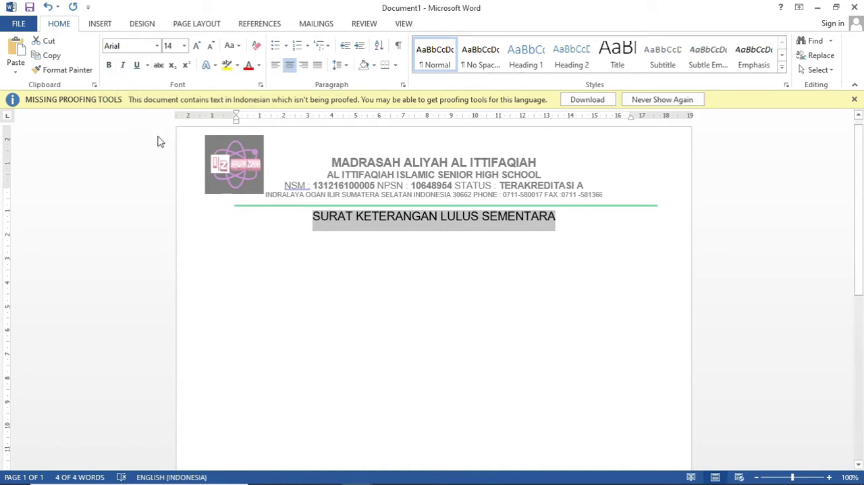
pyautogui.click(110, 67)
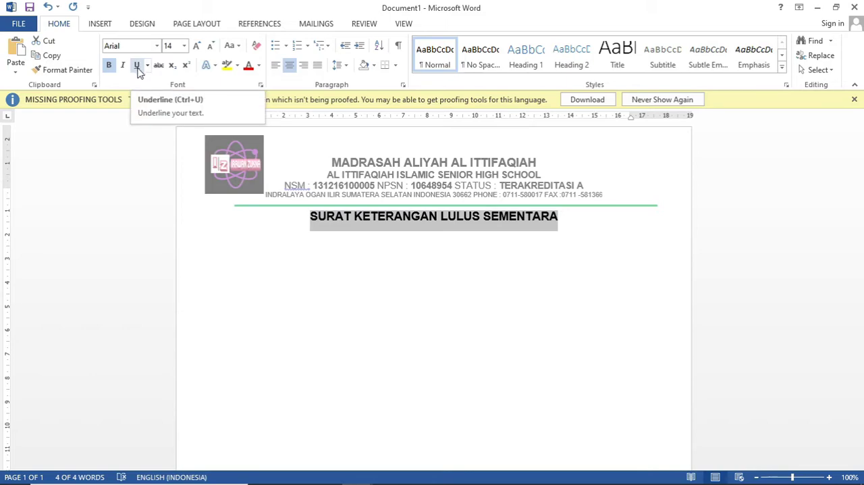
pyautogui.click(137, 66)
pyautogui.click(409, 291)
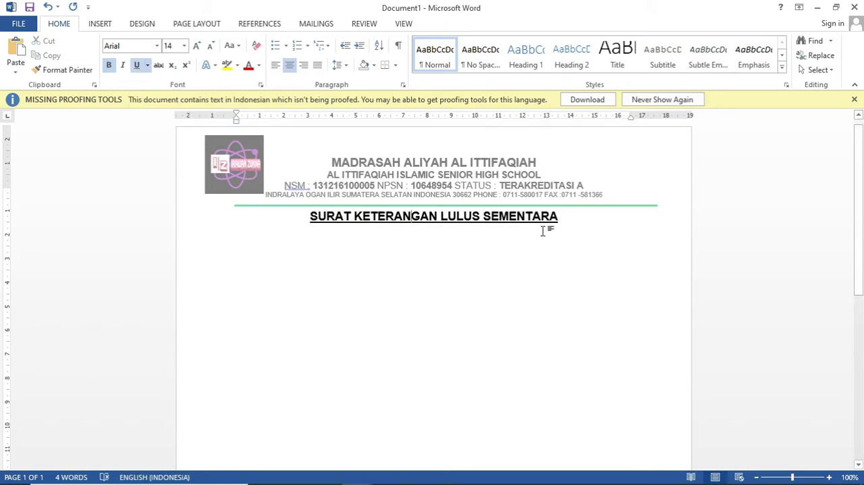
pyautogui.click(563, 221)
pyautogui.press('Return')
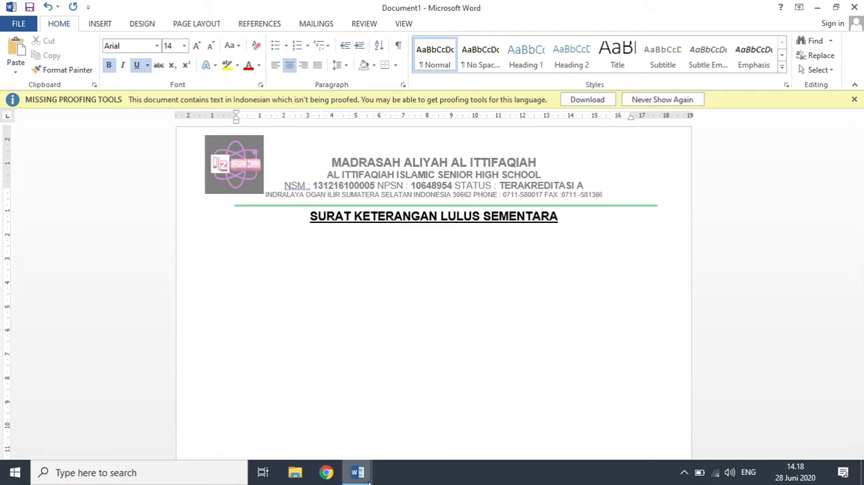
# Step: Switch to the existing letter and examine its letter number line and the start of its opening paragraph
pyautogui.moveTo(364, 480)
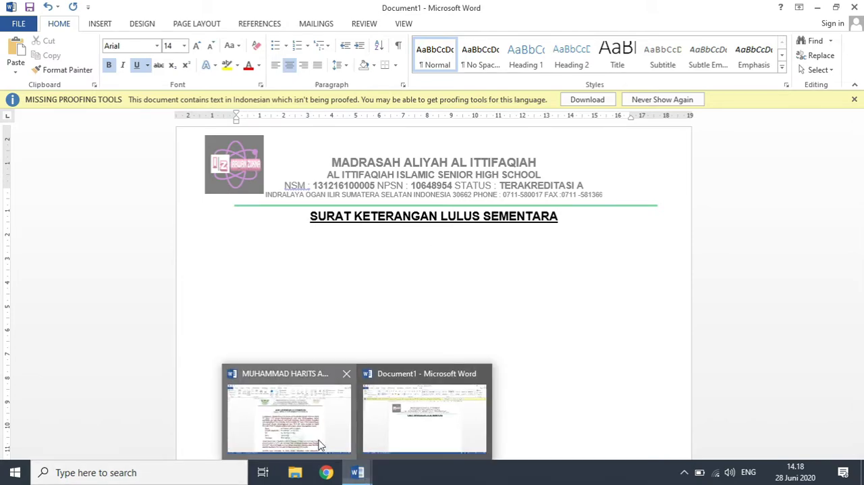
pyautogui.click(320, 444)
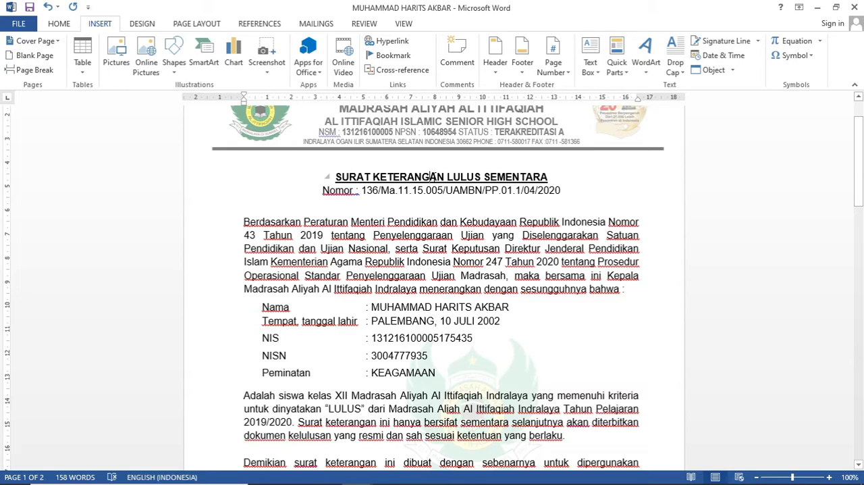
pyautogui.click(437, 190)
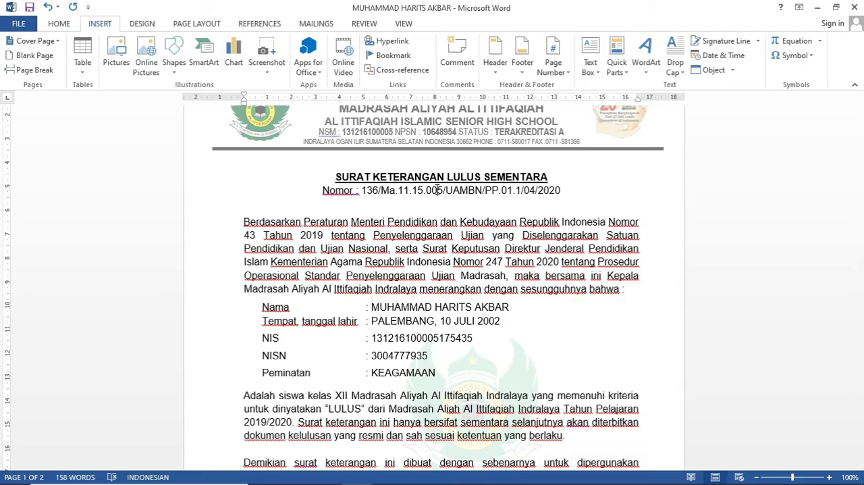
pyautogui.moveTo(437, 189); pyautogui.dragTo(389, 248)
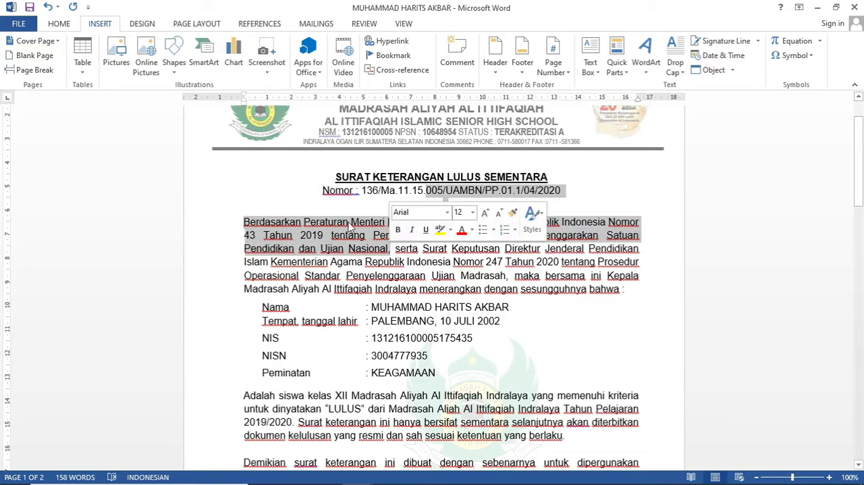
pyautogui.click(240, 225)
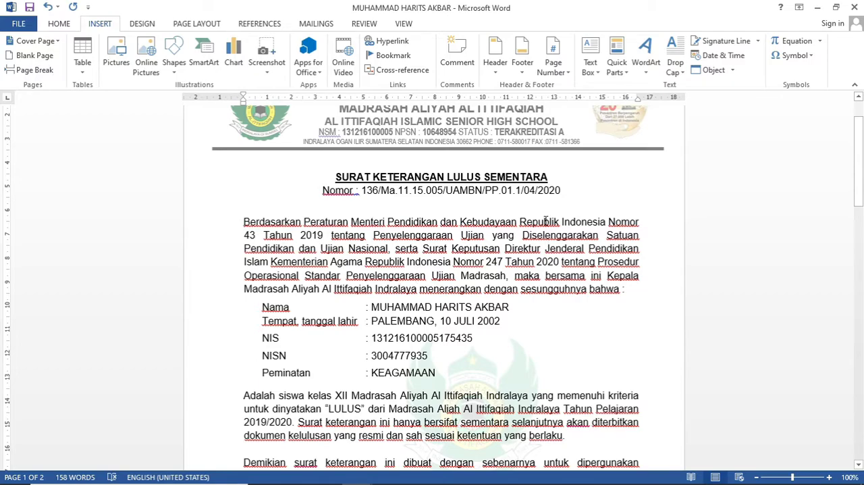
# Step: Select the existing letter's body from "Berdasarkan" to "mestinya." and try justified, left and finally centred alignment on it
pyautogui.click(63, 26)
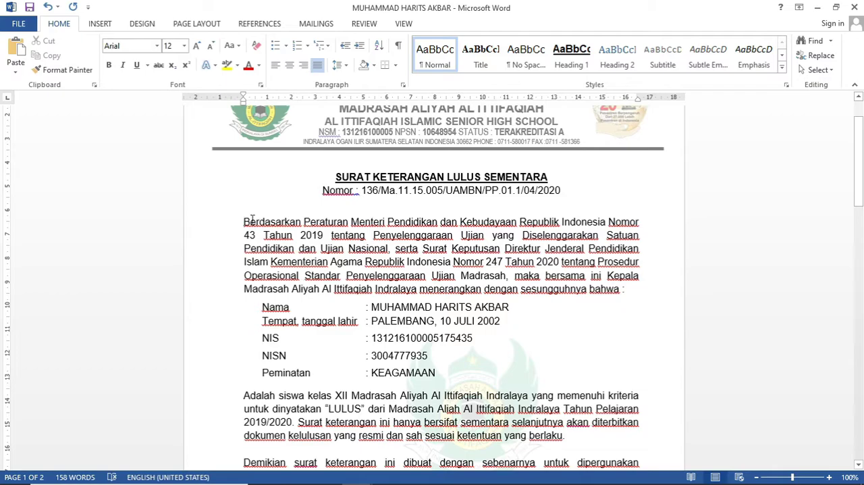
pyautogui.moveTo(244, 221); pyautogui.dragTo(620, 292)
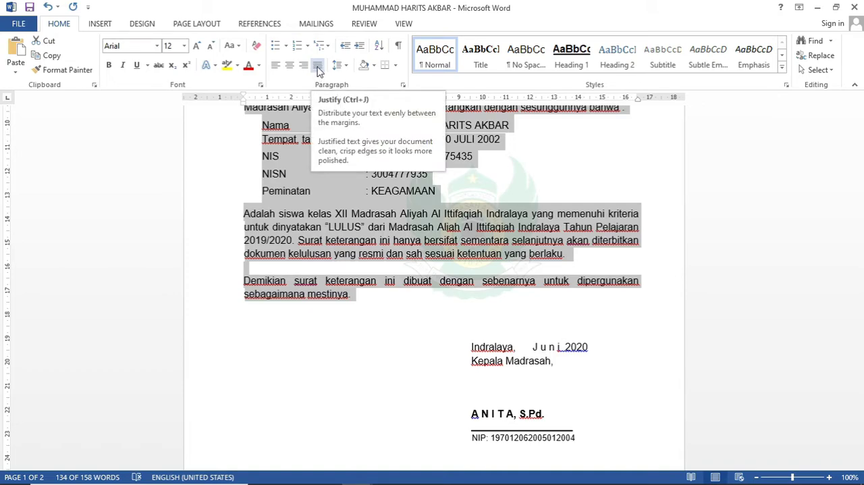
pyautogui.click(317, 66)
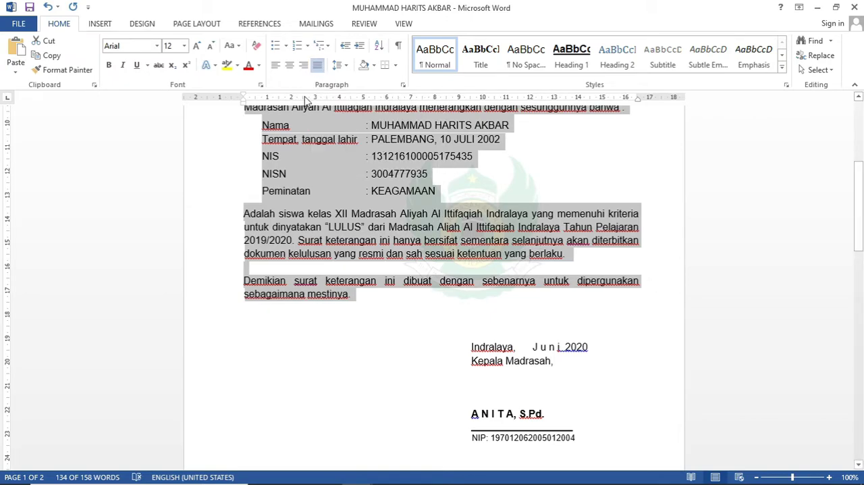
pyautogui.click(275, 68)
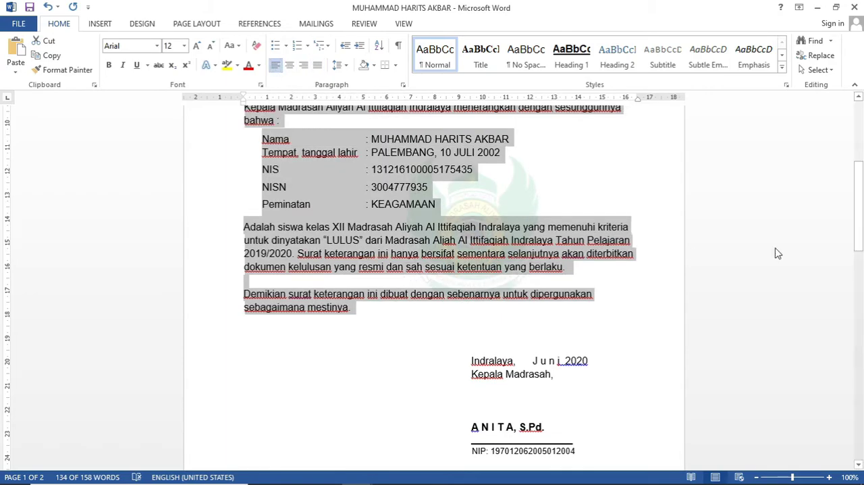
pyautogui.moveTo(861, 253); pyautogui.dragTo(861, 176)
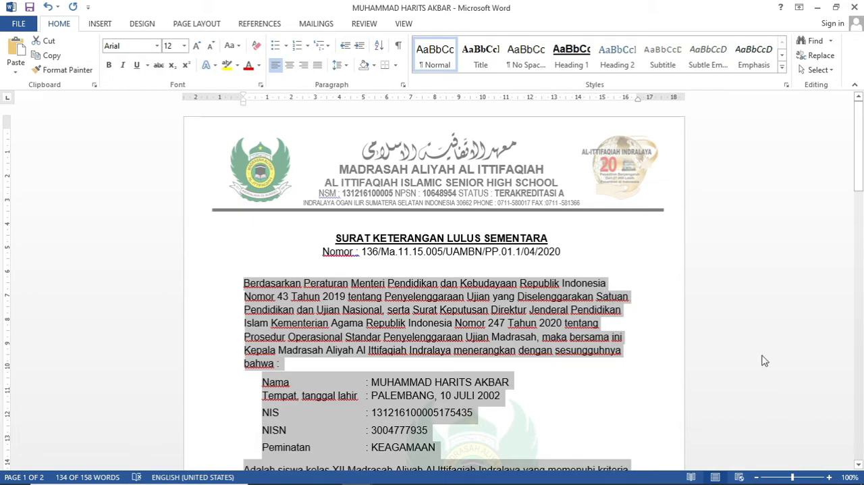
pyautogui.click(288, 66)
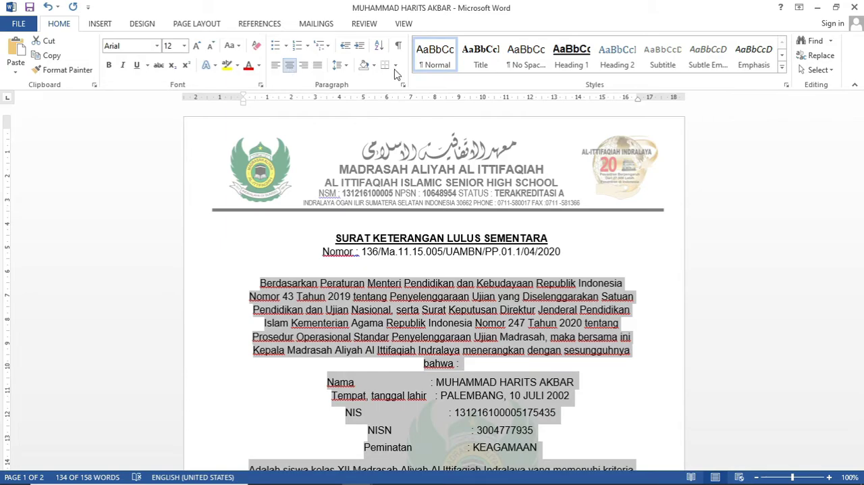
# Step: Try right alignment on the existing letter's selected body text, set it to justified, and deselect it
pyautogui.click(862, 159)
pyautogui.moveTo(862, 159); pyautogui.dragTo(863, 188)
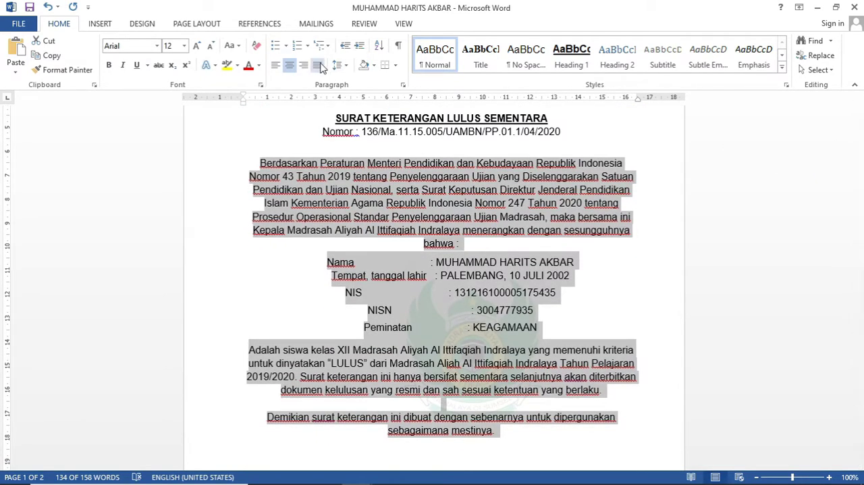
pyautogui.click(305, 64)
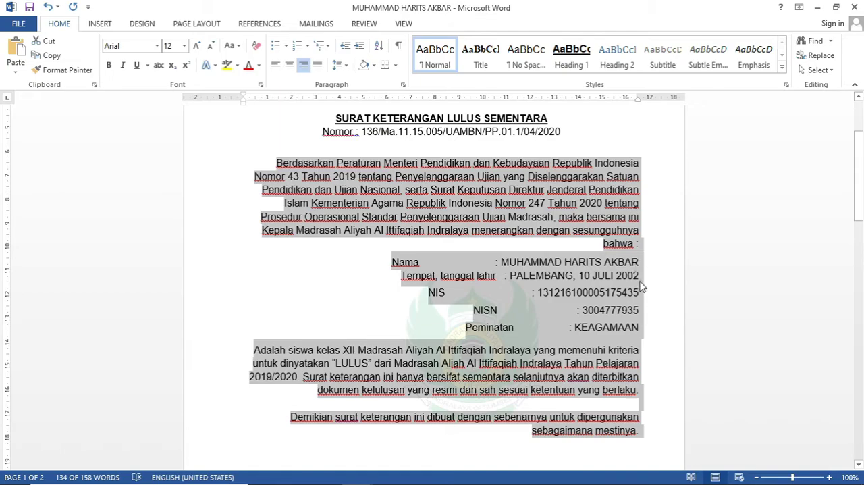
pyautogui.click(317, 65)
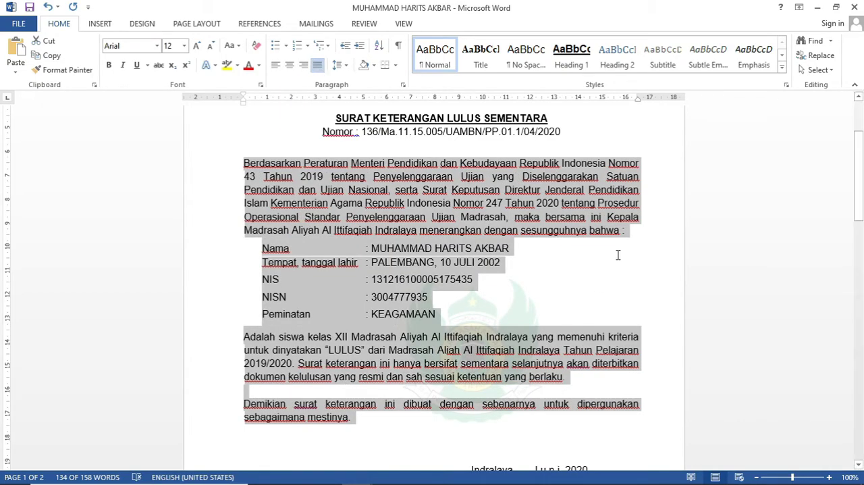
pyautogui.click(316, 198)
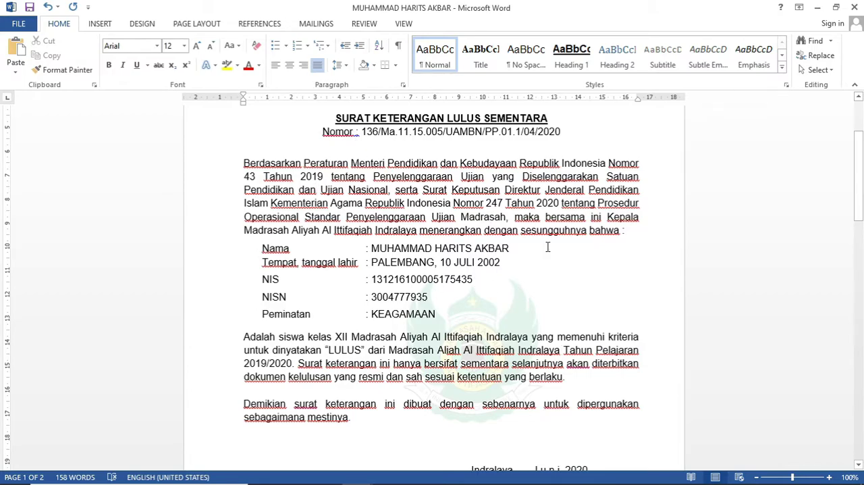
# Step: Examine the indentation of the Nama and Tempat, tanggal lahir lines in the existing letter
pyautogui.click(262, 250)
pyautogui.click(257, 262)
pyautogui.click(359, 262)
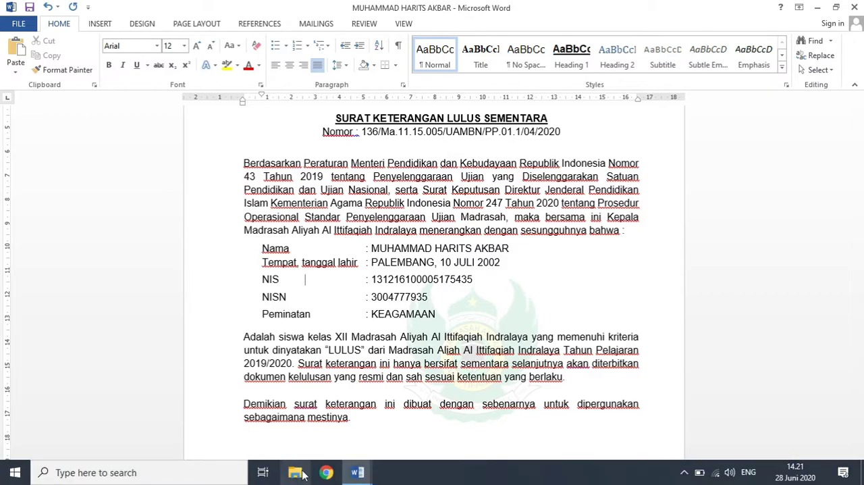
# Step: Switch to Document1, left-align a new line below the title, and turn off bold and underline for its text
pyautogui.moveTo(357, 472)
pyautogui.click(432, 433)
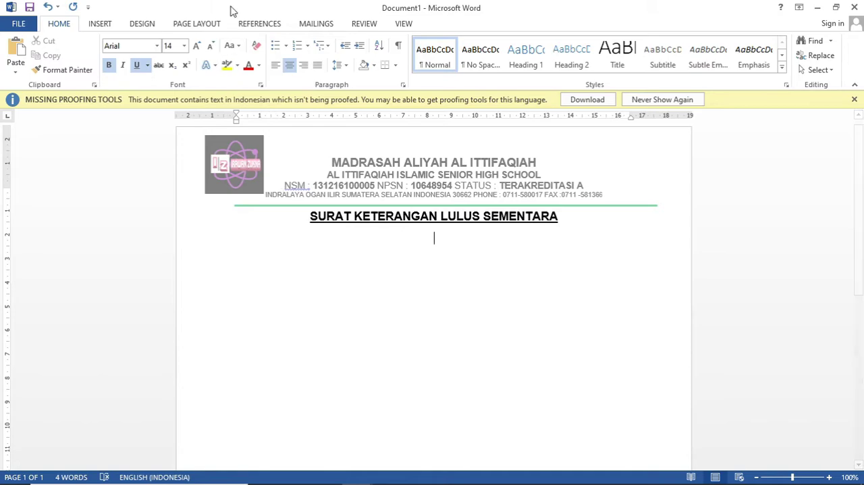
pyautogui.click(277, 65)
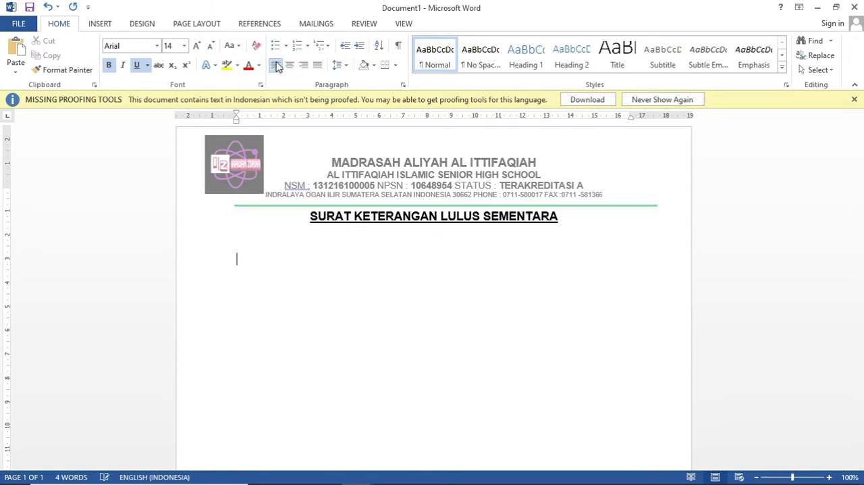
pyautogui.write('NAMA')
pyautogui.press('BackSpace')
pyautogui.press('BackSpace')
pyautogui.press('BackSpace')
pyautogui.press('BackSpace')
pyautogui.hotkey('ctrl', 'b')
pyautogui.hotkey('ctrl', 'u')
pyautogui.write('N')
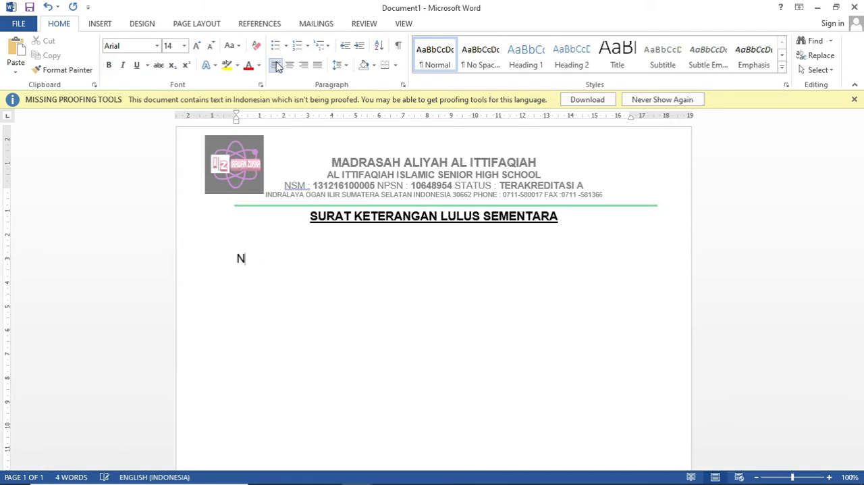
pyautogui.write('AMA')
# Step: Enter "BERDASARKAN /…….." as the opening body line and start a new line below it
pyautogui.press('BackSpace')
pyautogui.press('BackSpace')
pyautogui.press('BackSpace')
pyautogui.press('BackSpace')
pyautogui.write('BERDASARKAN /.......')
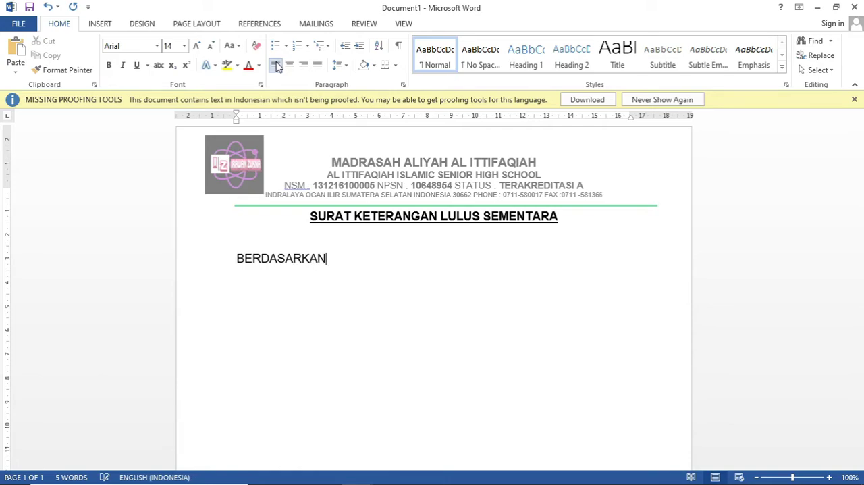
pyautogui.press('Return')
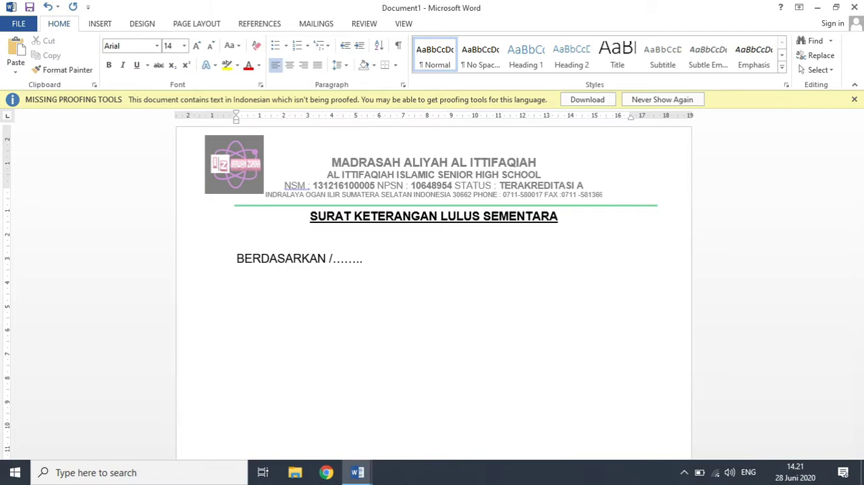
# Step: Compare the existing letter's paragraph margin and indented detail lines with the body text started in Document1
pyautogui.moveTo(357, 472)
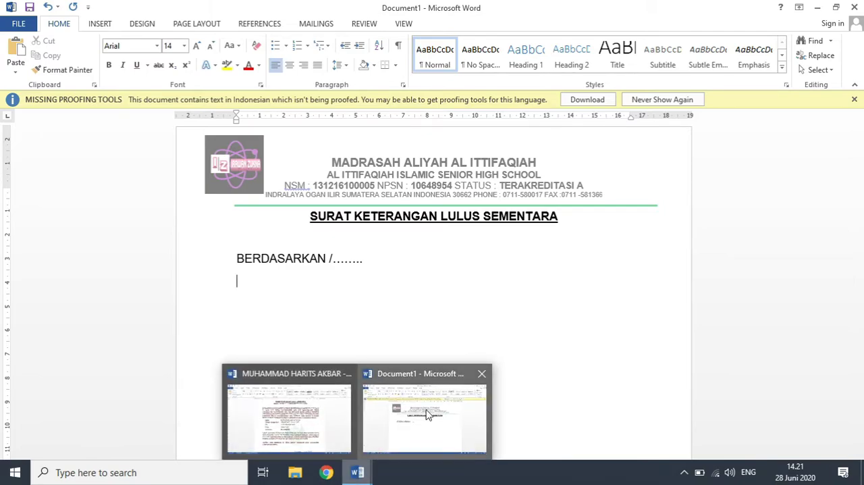
pyautogui.click(270, 434)
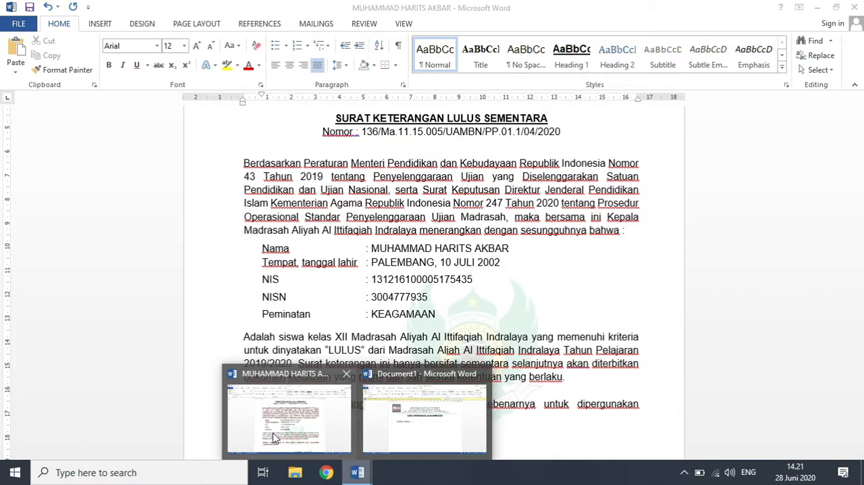
pyautogui.click(263, 245)
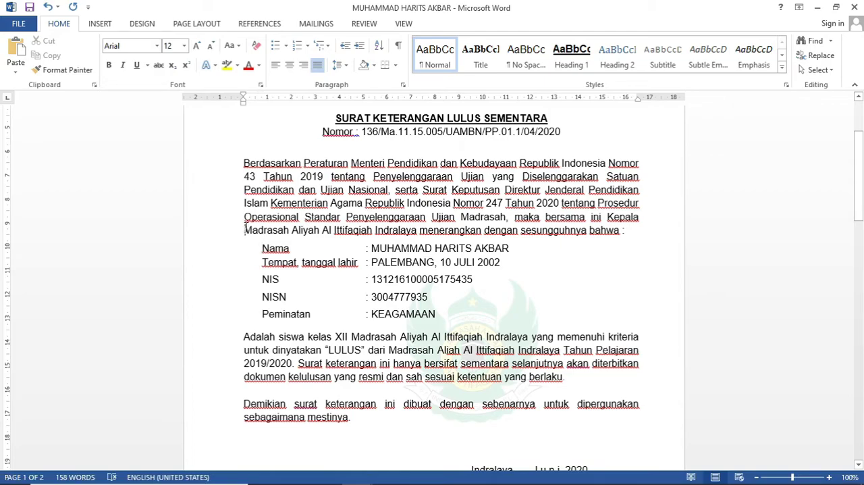
pyautogui.moveTo(320, 480)
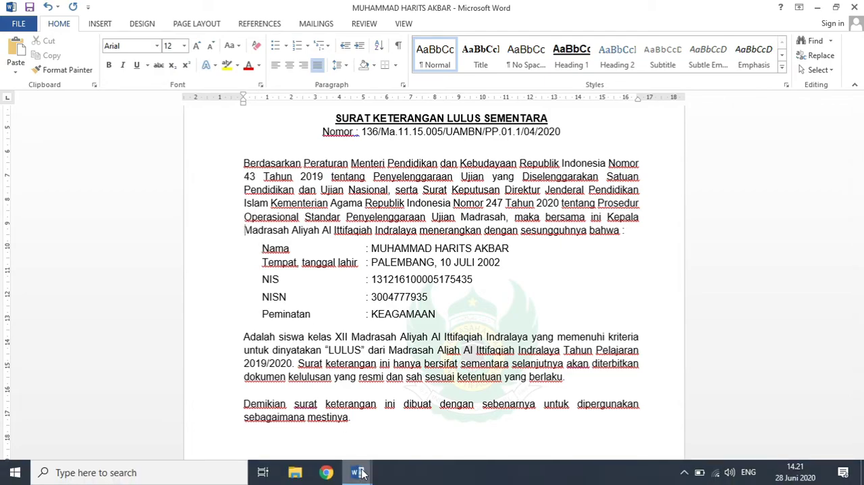
pyautogui.moveTo(358, 471)
pyautogui.click(432, 438)
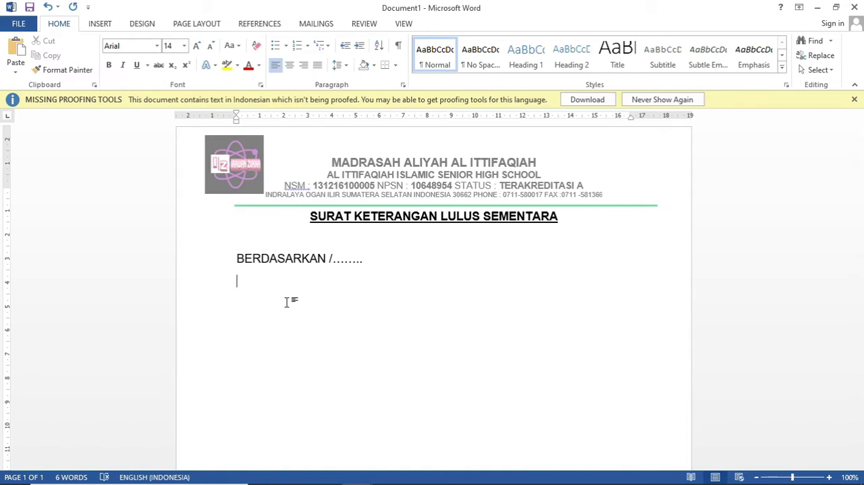
pyautogui.moveTo(396, 475)
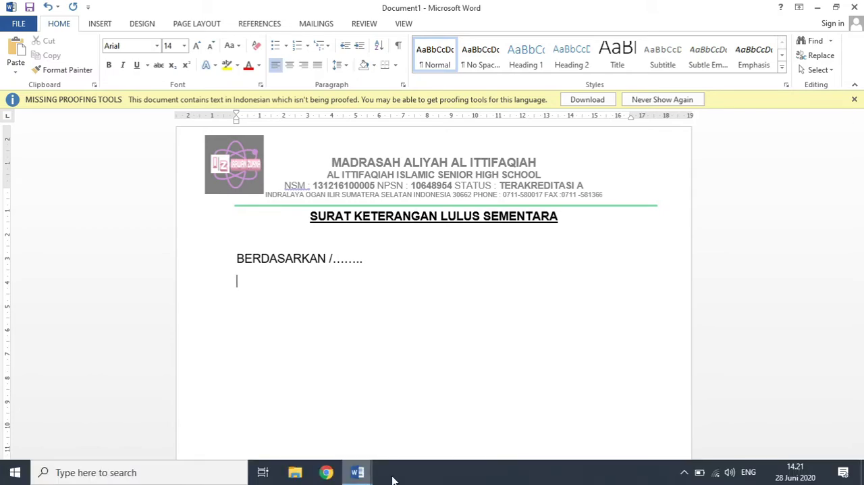
pyautogui.moveTo(361, 476)
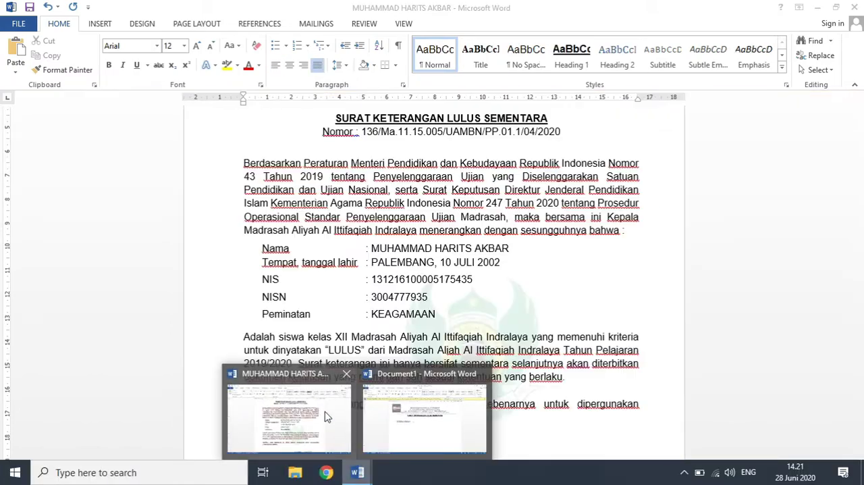
pyautogui.click(341, 426)
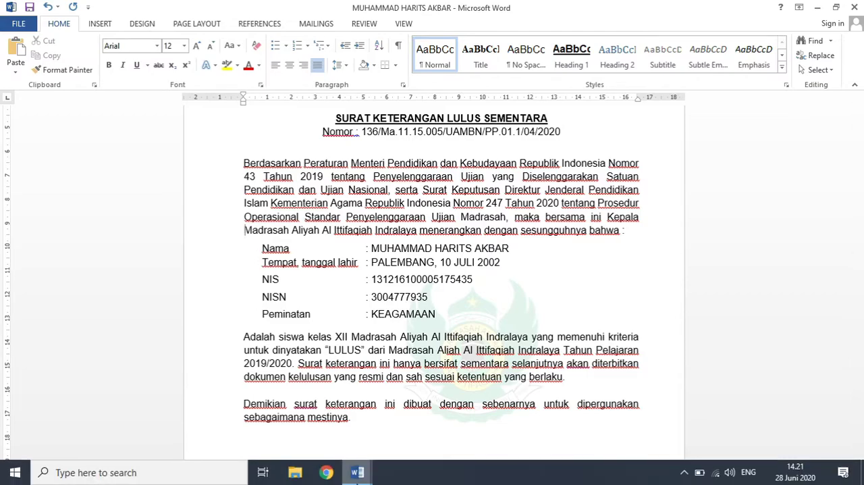
# Step: Return to Document1 and enter NAMA and TEMPAT TANGGAL LAHIR as two indented lines below the opening line
pyautogui.click(417, 440)
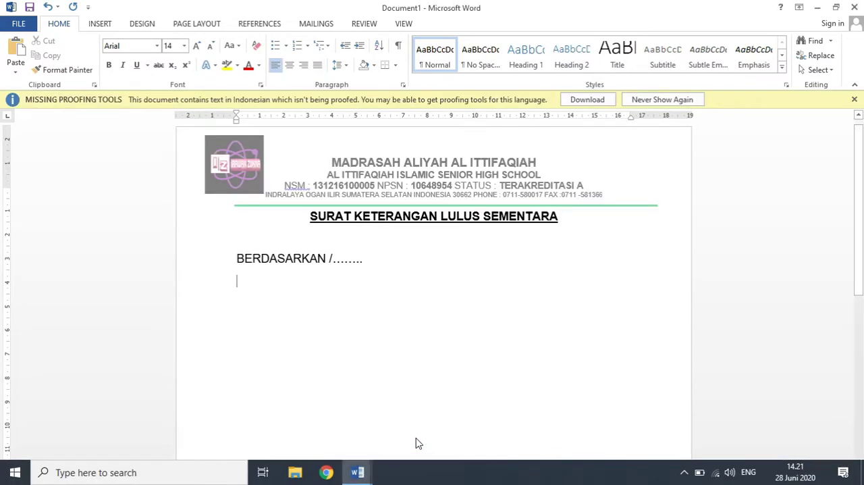
pyautogui.press('Tab')
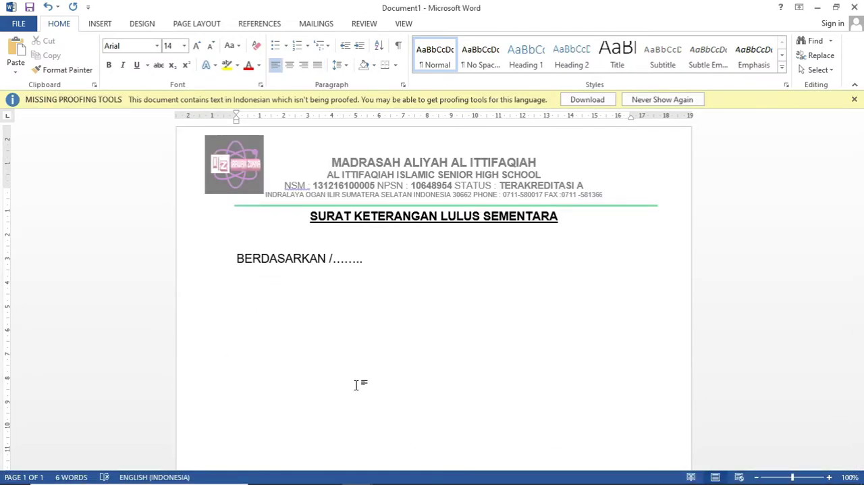
pyautogui.write('NAMA')
pyautogui.press('Return')
pyautogui.press('Tab')
pyautogui.write('TEMPAT ')
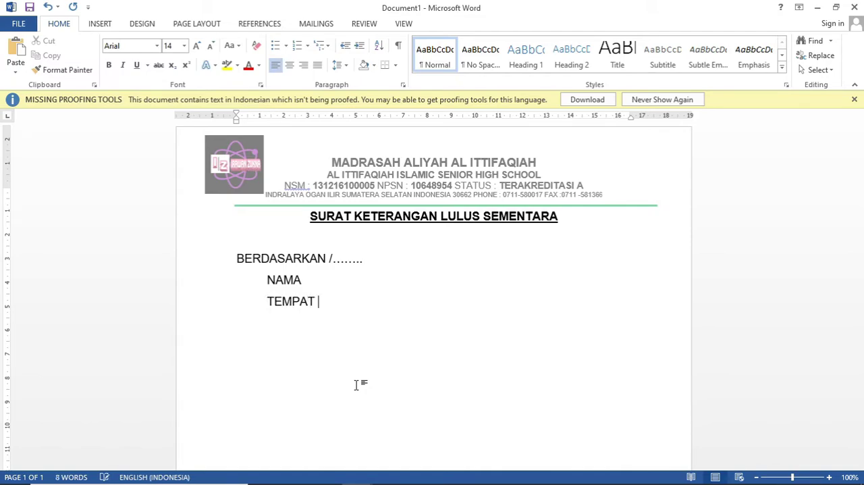
pyautogui.write('TANGGAK')
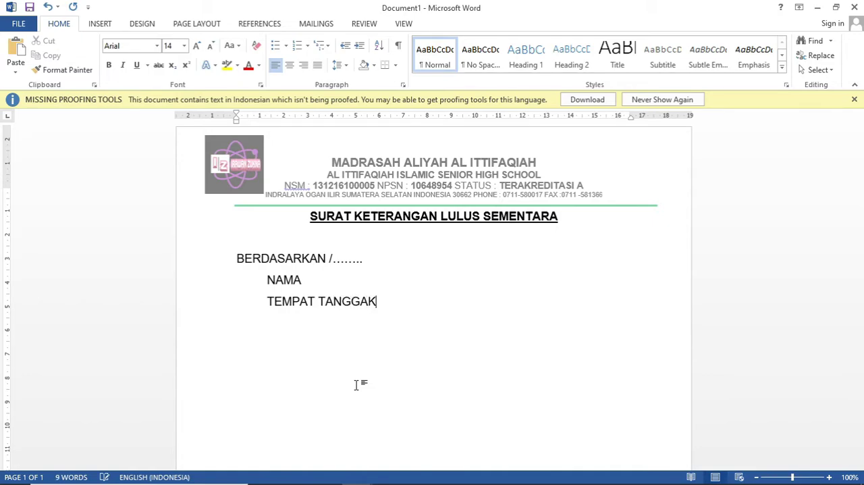
pyautogui.press('BackSpace')
pyautogui.write(';')
pyautogui.press('BackSpace')
pyautogui.press('BackSpace')
pyautogui.write('AL LA')
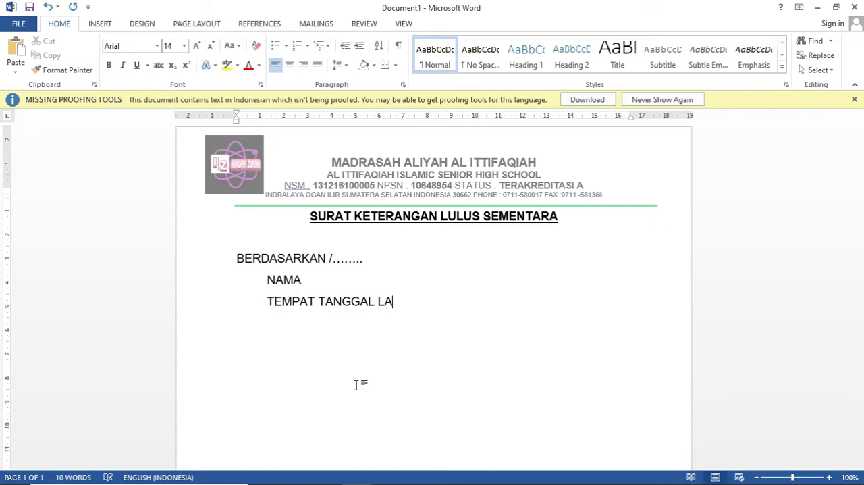
pyautogui.write('HIR')
# Step: Add an indented ALAMAT line below TEMPAT TANGGAL LAHIR
pyautogui.press('Return')
pyautogui.press('Tab')
pyautogui.write('ALAMAT')
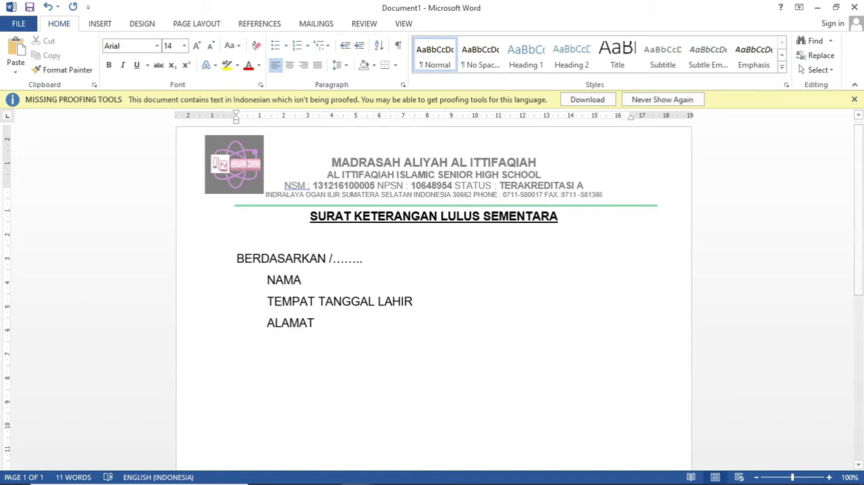
# Step: Switch to the existing letter and examine how the colons line up from the Nama line to the Peminatan line
pyautogui.click(365, 466)
pyautogui.click(321, 422)
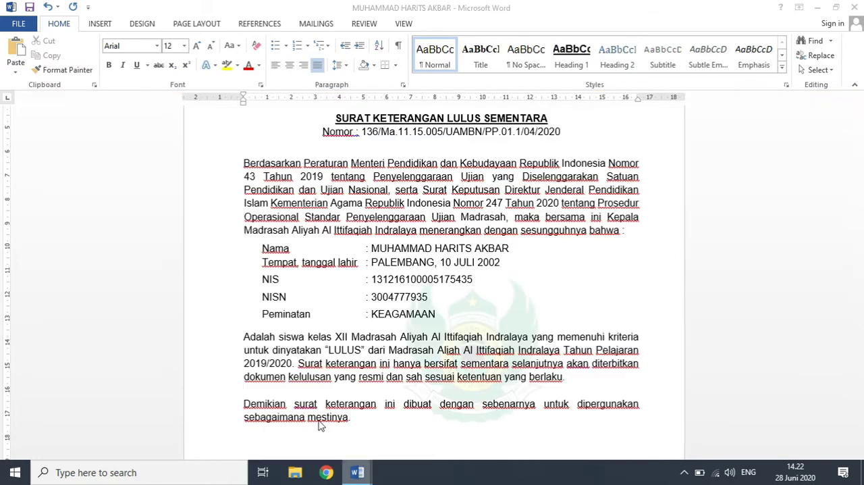
pyautogui.click(366, 248)
pyautogui.press('Down')
pyautogui.press('Down')
pyautogui.press('Down')
pyautogui.press('Down')
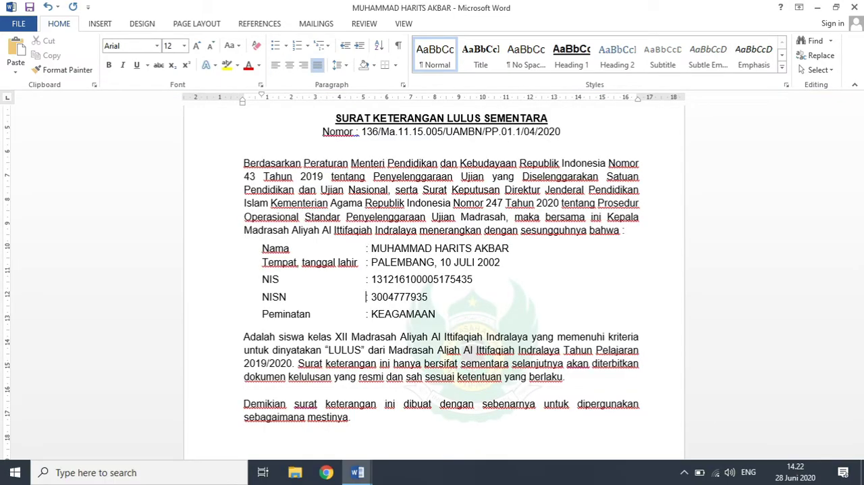
pyautogui.press('Up')
pyautogui.press('Up')
pyautogui.press('Up')
pyautogui.press('Up')
pyautogui.press('Down')
pyautogui.press('Down')
pyautogui.press('Down')
pyautogui.press('Down')
pyautogui.press('Down')
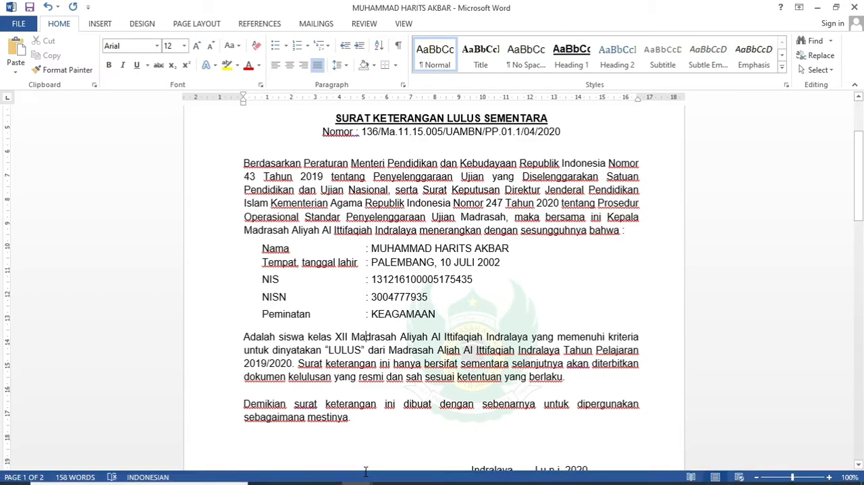
# Step: Switch to Document1 and add a colon after NAMA, spaced with tabs to just past the longest label
pyautogui.moveTo(360, 476)
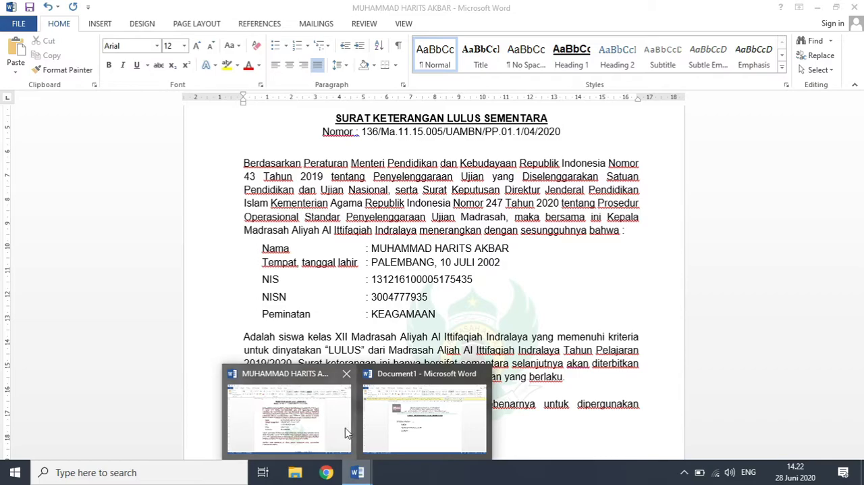
pyautogui.click(435, 415)
pyautogui.click(311, 284)
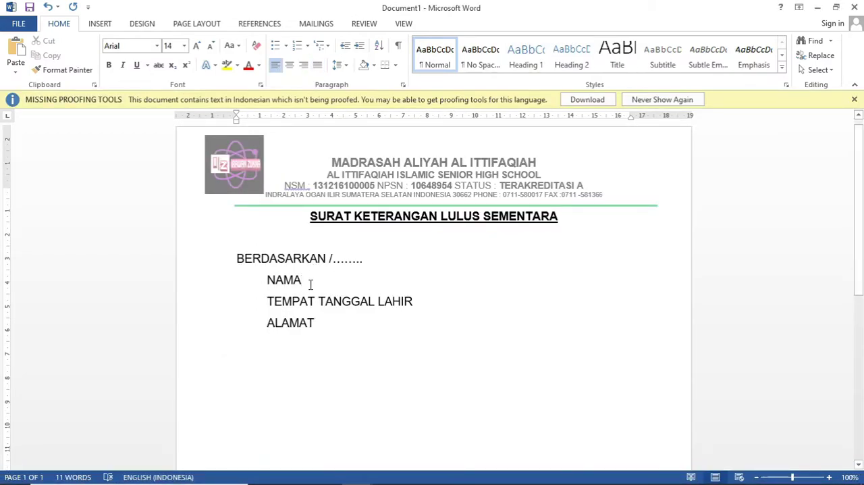
pyautogui.press('Tab')
pyautogui.press('Tab')
pyautogui.press('Tab')
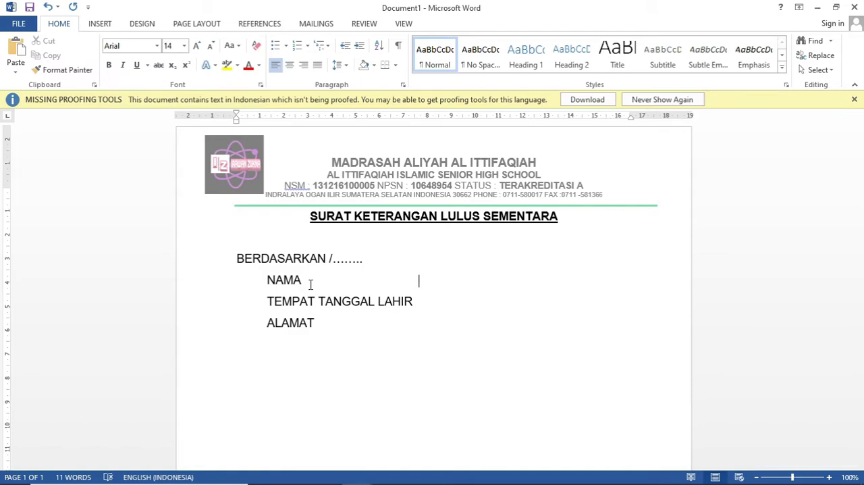
pyautogui.write(':')
# Step: Redo the tab spacing before NAMA's colon and add aligned colons after TEMPAT TANGGAL LAHIR and ALAMAT
pyautogui.press('Down')
pyautogui.press('Up')
pyautogui.press('BackSpace')
pyautogui.press('BackSpace')
pyautogui.press('BackSpace')
pyautogui.press('BackSpace')
pyautogui.press('Tab')
pyautogui.press('Tab')
pyautogui.press('Tab')
pyautogui.press('Tab')
pyautogui.press('Down')
pyautogui.press('Down')
pyautogui.press('Tab')
pyautogui.press('Tab')
pyautogui.press('Tab')
pyautogui.press('Tab')
pyautogui.write(':')
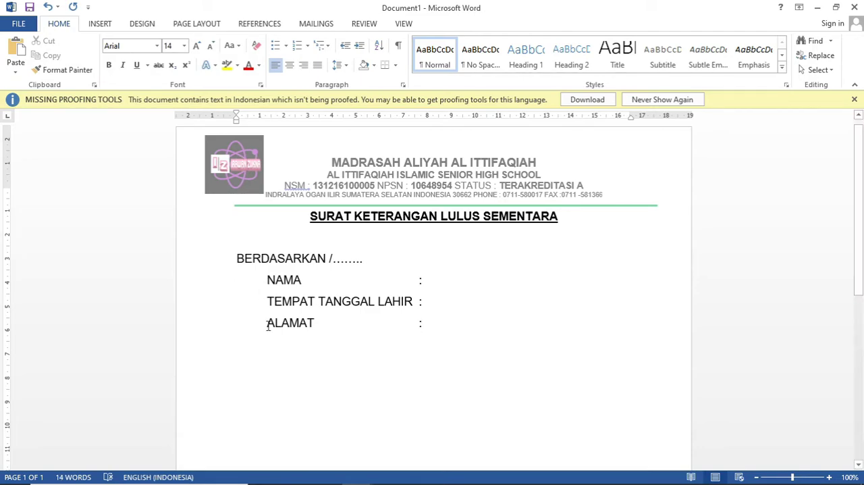
# Step: Add an indented NISN line below ALAMAT with a tab-aligned colon matching the lines above
pyautogui.click(306, 325)
pyautogui.press('Return')
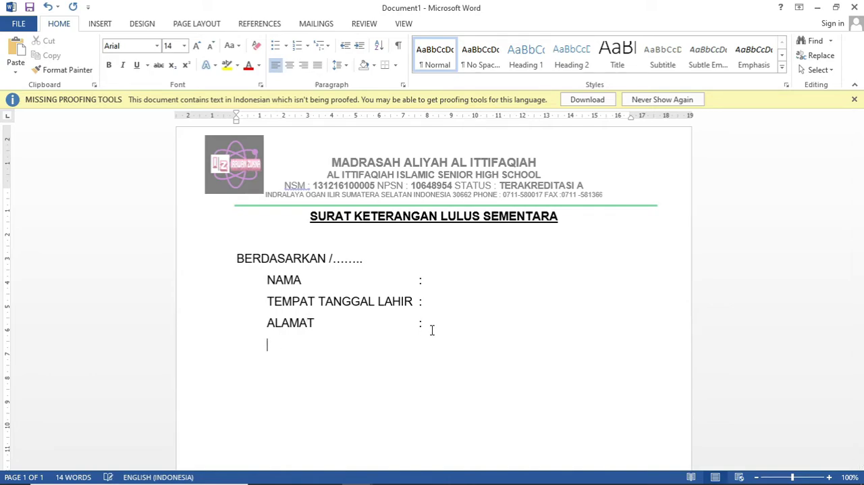
pyautogui.write('NISN')
pyautogui.press('Tab')
pyautogui.press('Tab')
pyautogui.press('Tab')
pyautogui.press('Tab')
pyautogui.write(':')
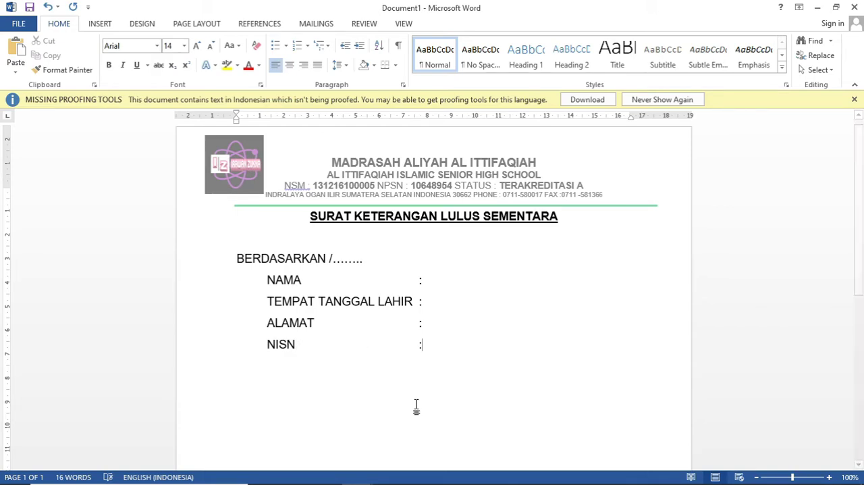
# Step: Switch to the existing letter and examine how its date, Kepala Madrasah line and signatory block line up at the end
pyautogui.click(348, 478)
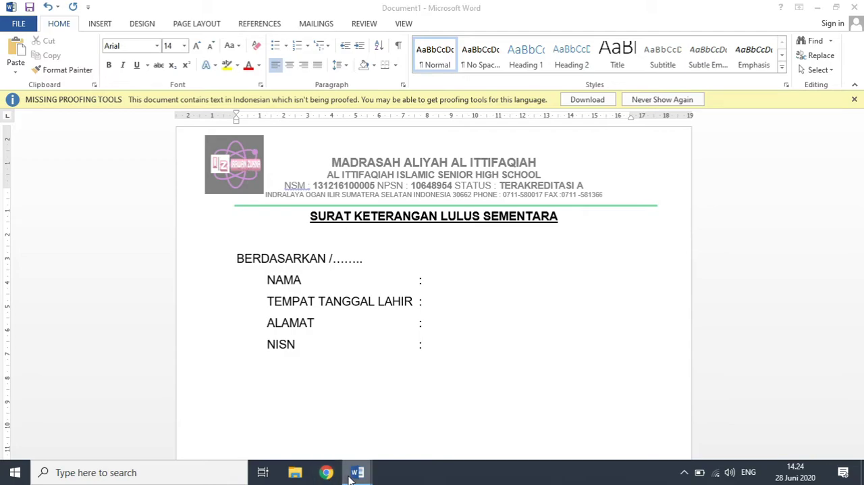
pyautogui.click(316, 427)
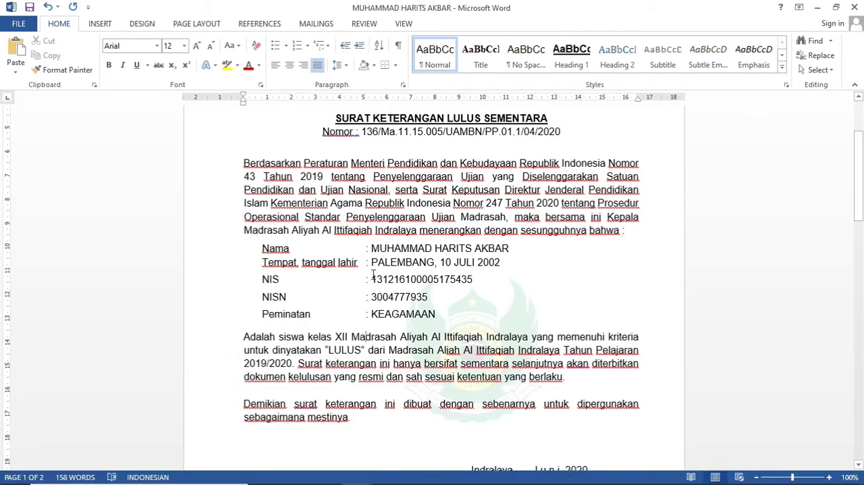
pyautogui.moveTo(859, 237)
pyautogui.mouseDown()
pyautogui.moveTo(859, 260)
pyautogui.moveTo(861, 214)
pyautogui.moveTo(860, 224)
pyautogui.mouseUp()
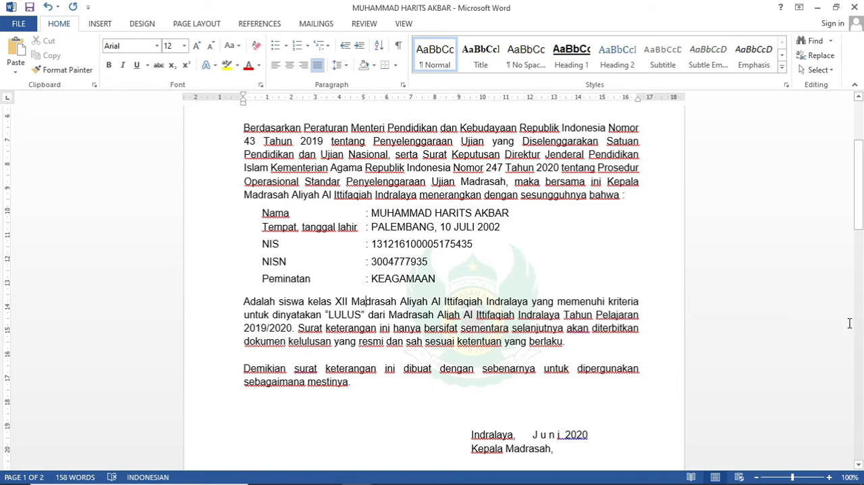
pyautogui.click(471, 439)
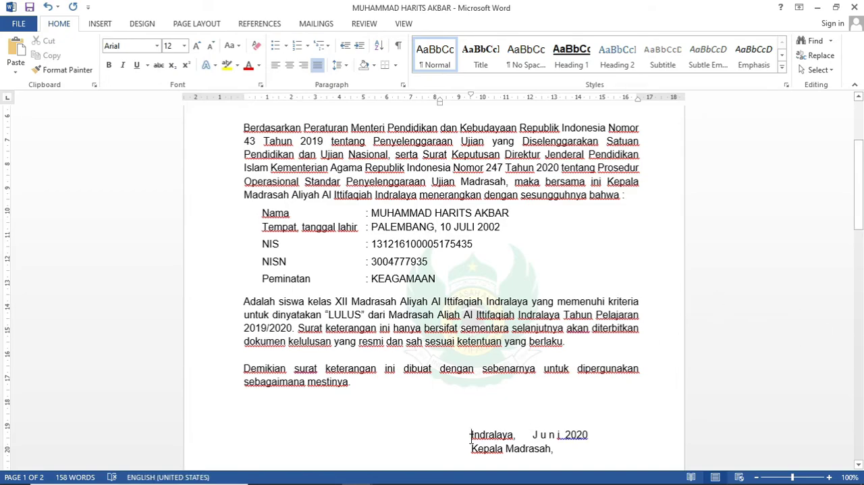
pyautogui.click(466, 447)
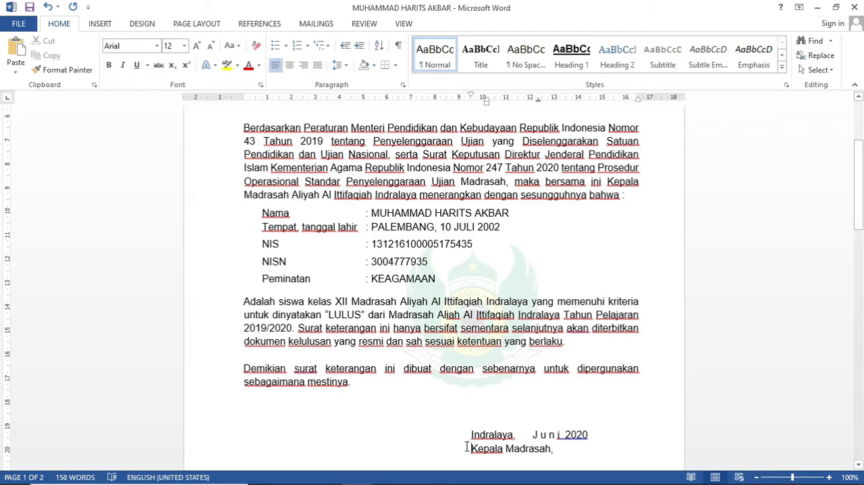
pyautogui.press('Down')
pyautogui.press('Down')
pyautogui.press('Down')
pyautogui.press('Down')
pyautogui.press('Down')
pyautogui.press('Down')
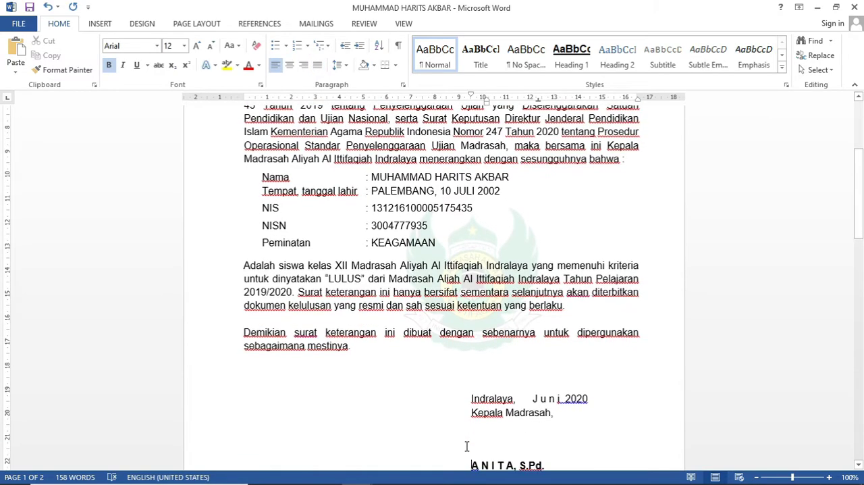
pyautogui.press('Down')
pyautogui.press('Down')
pyautogui.press('Down')
pyautogui.press('Down')
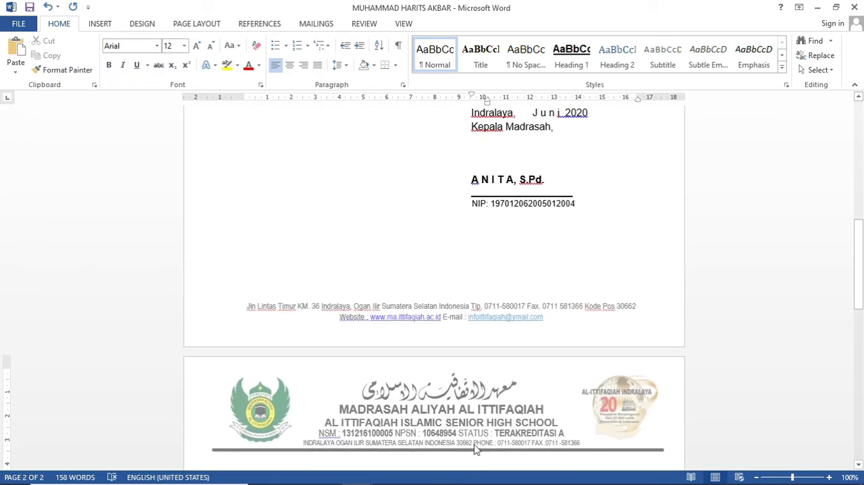
pyautogui.moveTo(859, 276); pyautogui.dragTo(858, 235)
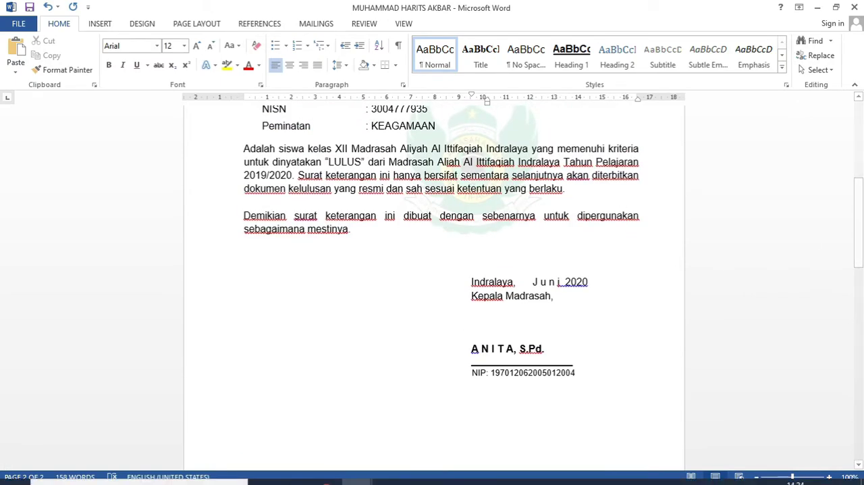
# Step: Switch to Document1 and start the date line below NISN with "INDRALAYA, 28", indented with tabs to the page's right half
pyautogui.moveTo(359, 474)
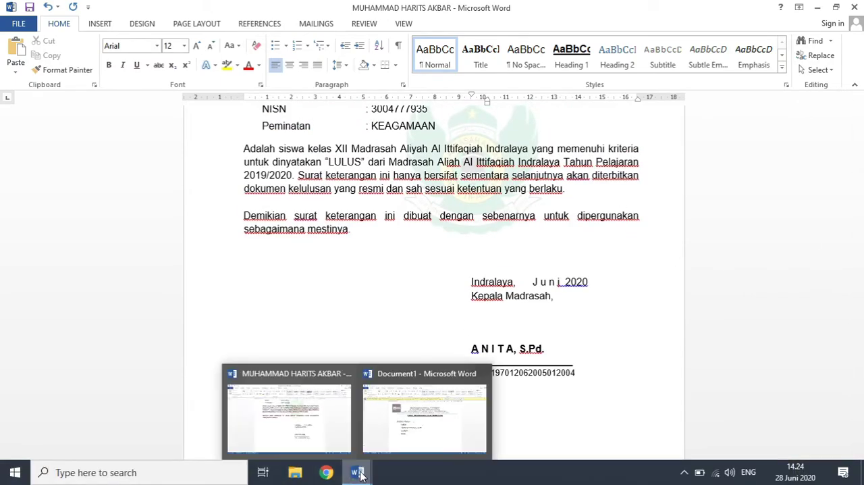
pyautogui.click(408, 446)
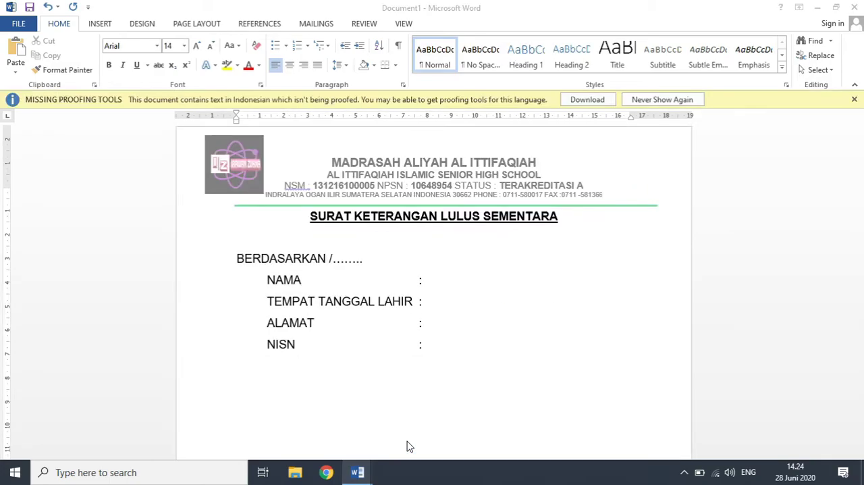
pyautogui.press('Return')
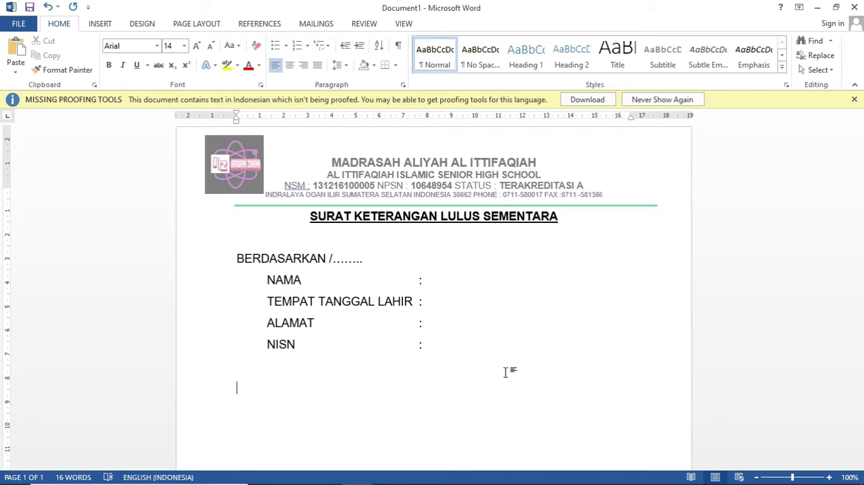
pyautogui.press('Tab')
pyautogui.press('Tab')
pyautogui.press('Tab')
pyautogui.press('Tab')
pyautogui.press('Tab')
pyautogui.press('Tab')
pyautogui.write('INDRALAYA, 28')
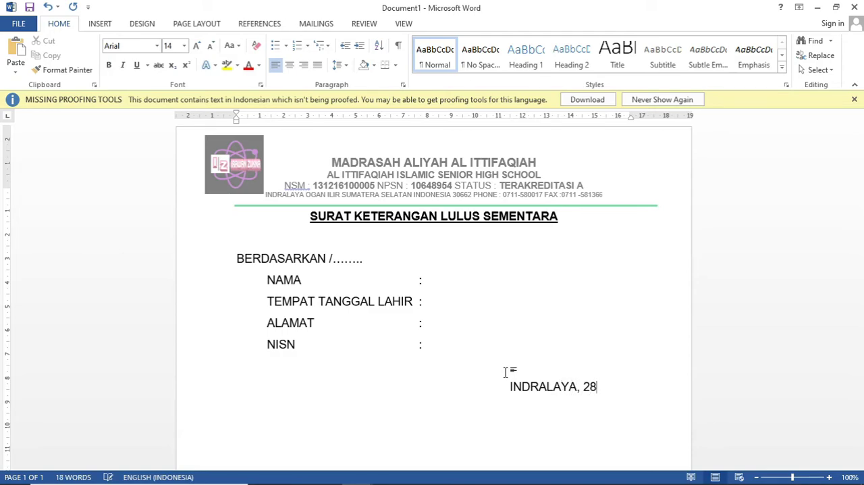
pyautogui.write(' JUNI')
# Step: Complete the date with "JUNI 2020" and remove one tab before INDRALAYA so the date fits on one line
pyautogui.press('Return')
pyautogui.write('2010')
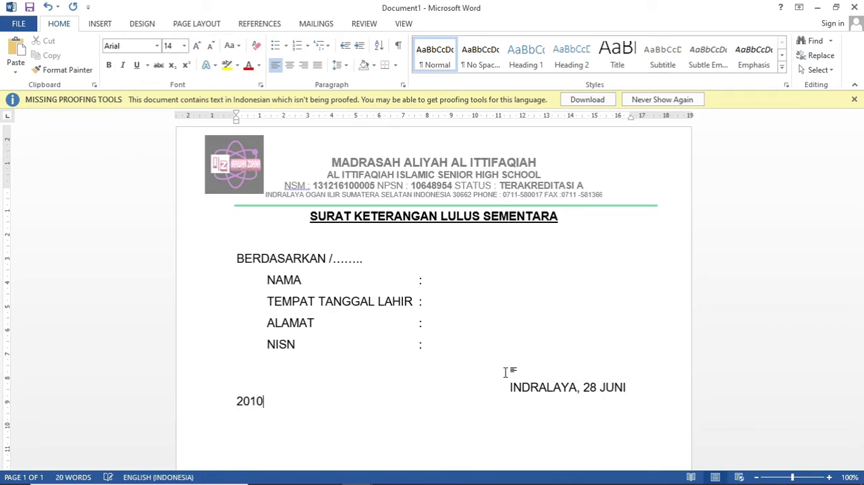
pyautogui.press('BackSpace')
pyautogui.press('BackSpace')
pyautogui.write('20')
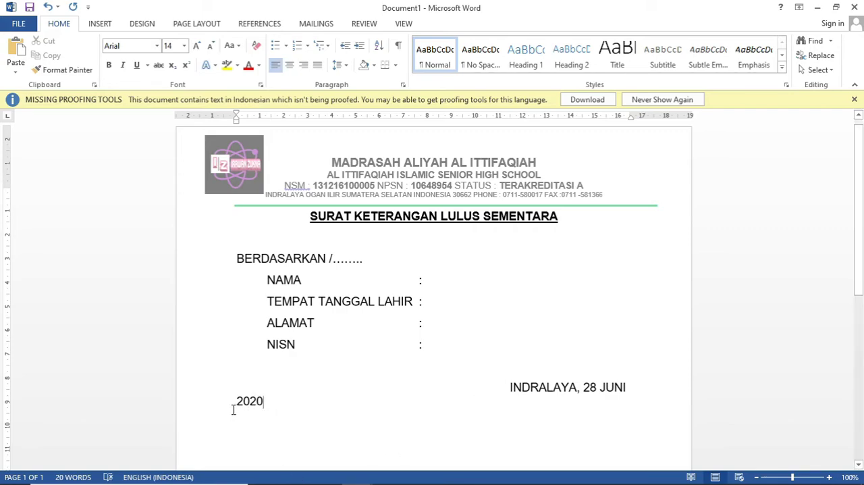
pyautogui.click(510, 386)
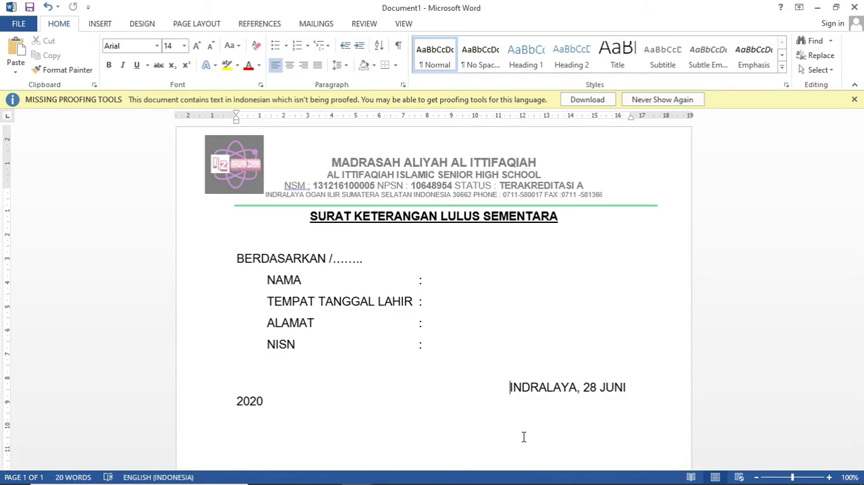
pyautogui.press('BackSpace')
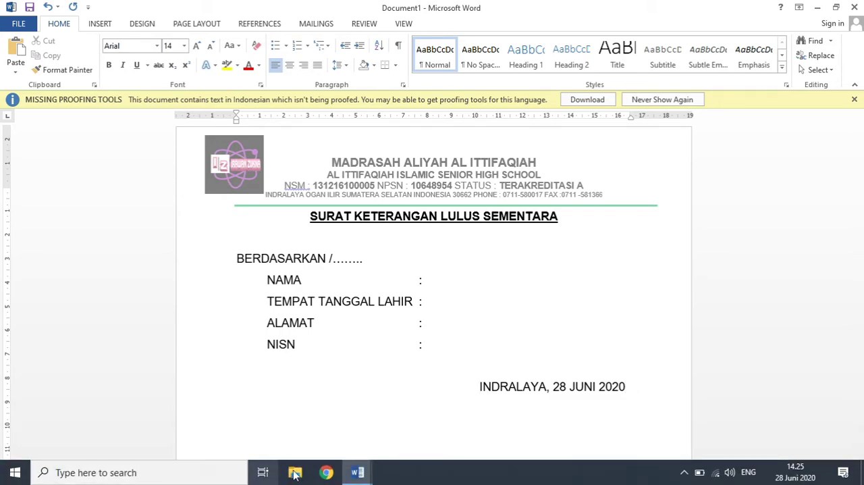
# Step: Add the line "KEPALA MADRASAH" below the date, tab-aligned with INDRALAYA
pyautogui.click(357, 474)
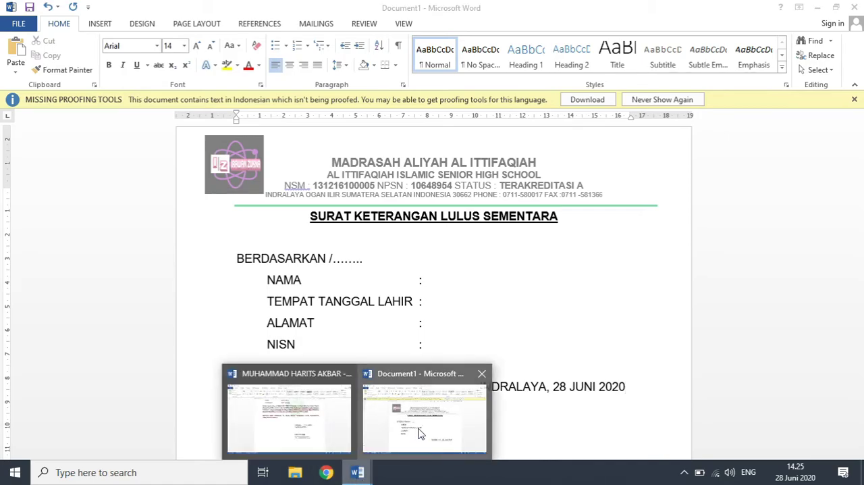
pyautogui.moveTo(302, 424)
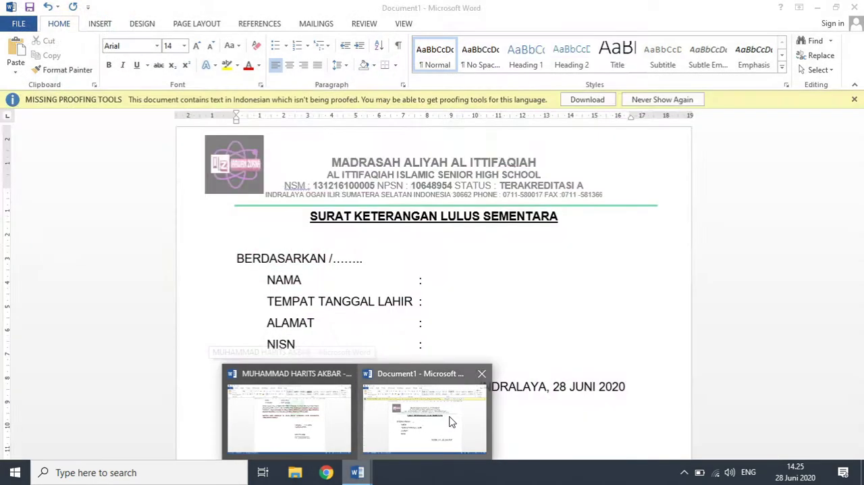
pyautogui.click(429, 419)
pyautogui.press('Return')
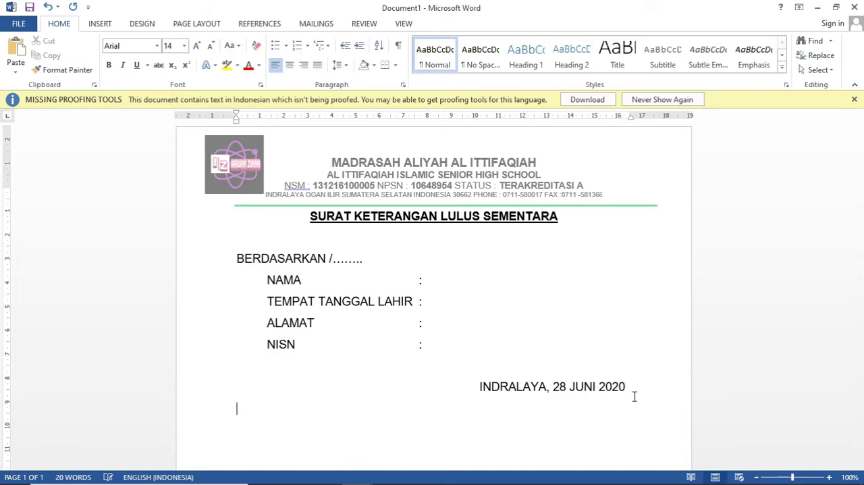
pyautogui.press('Tab')
pyautogui.write('KEPALA M')
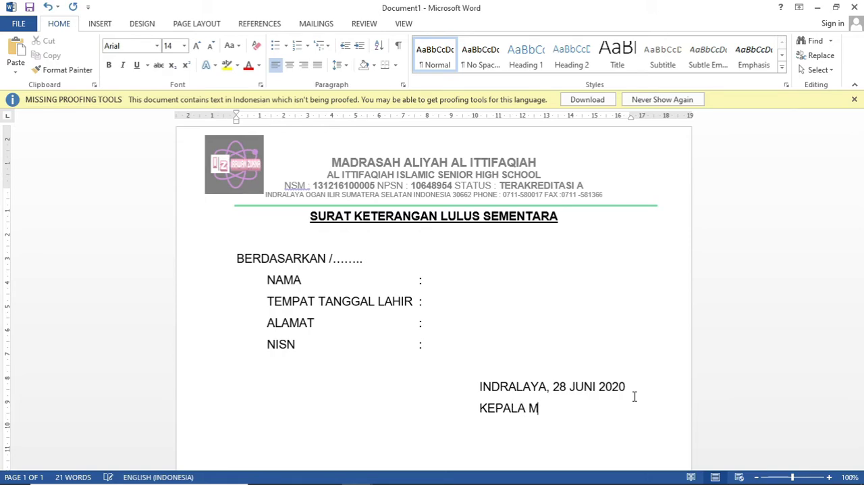
pyautogui.write('ADRASAH')
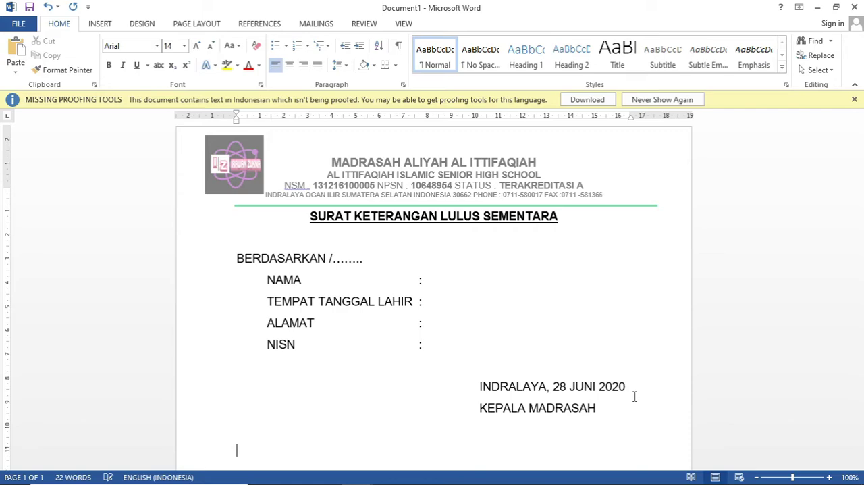
# Step: Leave signature space below KEPALA MADRASAH and add the signatory's name with the degree S.Kom, tab-aligned with the lines above
pyautogui.press('Return')
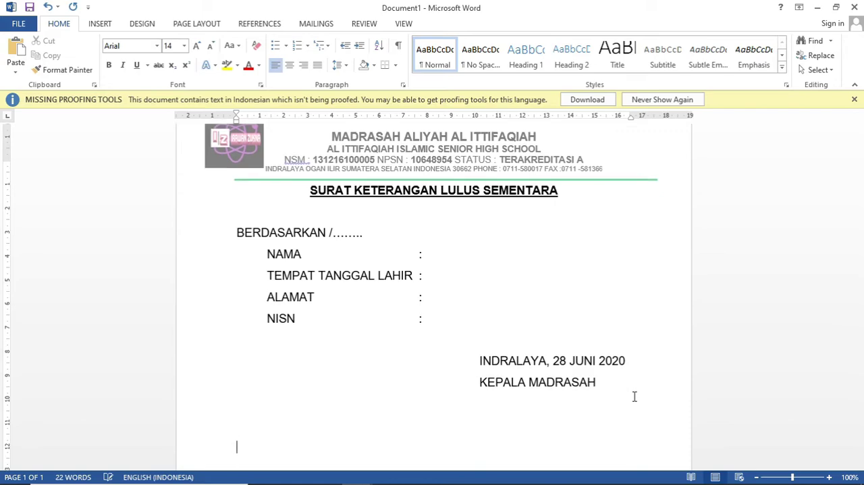
pyautogui.press('Tab')
pyautogui.press('Tab')
pyautogui.press('Tab')
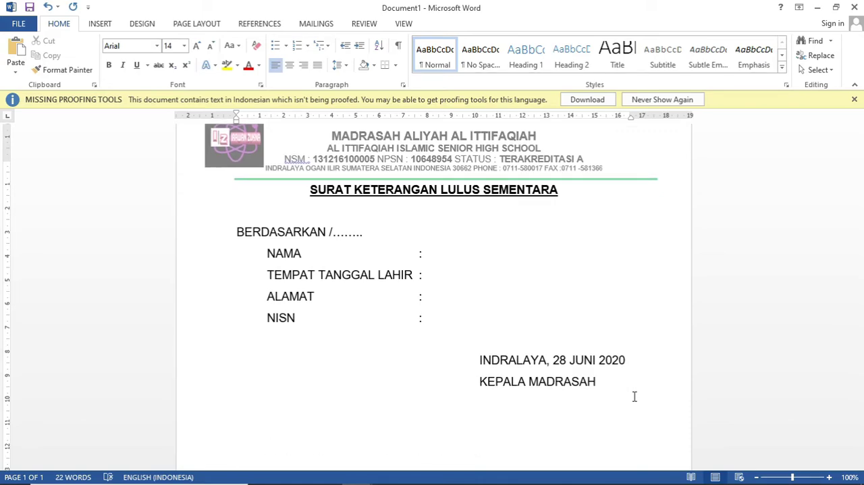
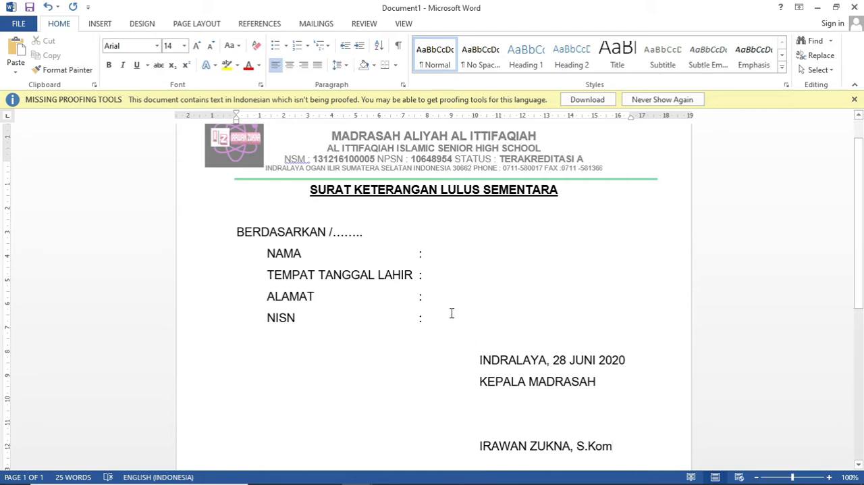
# Step: Check the alignment of the student-detail colons and of the date and KEPALA MADRASAH lines
pyautogui.click(423, 253)
pyautogui.click(422, 277)
pyautogui.click(420, 295)
pyautogui.click(478, 363)
pyautogui.click(480, 383)
pyautogui.moveTo(860, 252); pyautogui.dragTo(860, 234)
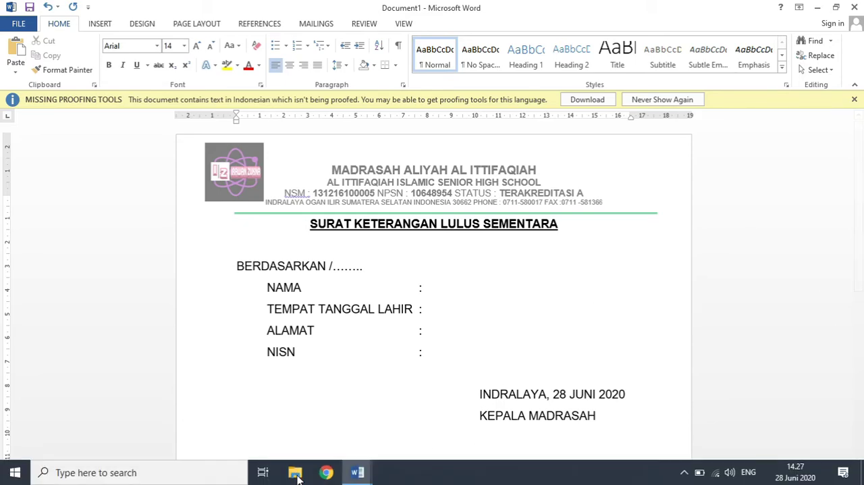
# Step: Switch to the existing letter and open its page header for editing
pyautogui.moveTo(363, 481)
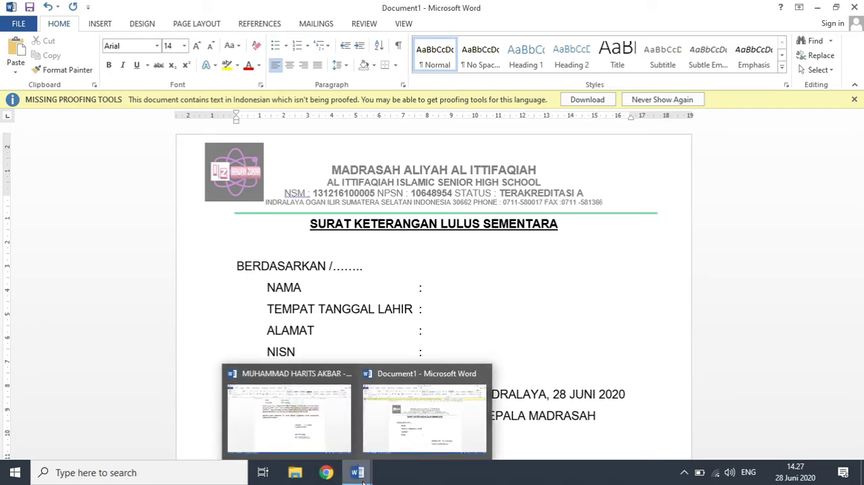
pyautogui.click(295, 430)
pyautogui.moveTo(860, 230); pyautogui.dragTo(861, 307)
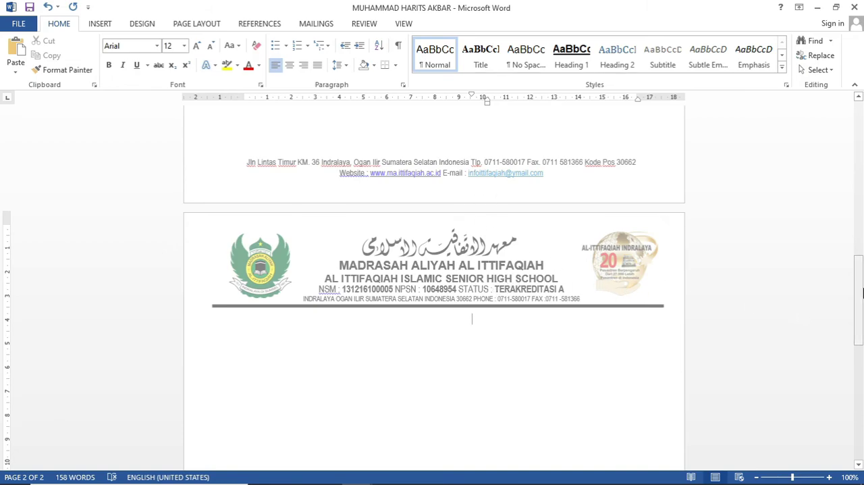
pyautogui.moveTo(862, 292); pyautogui.dragTo(861, 317)
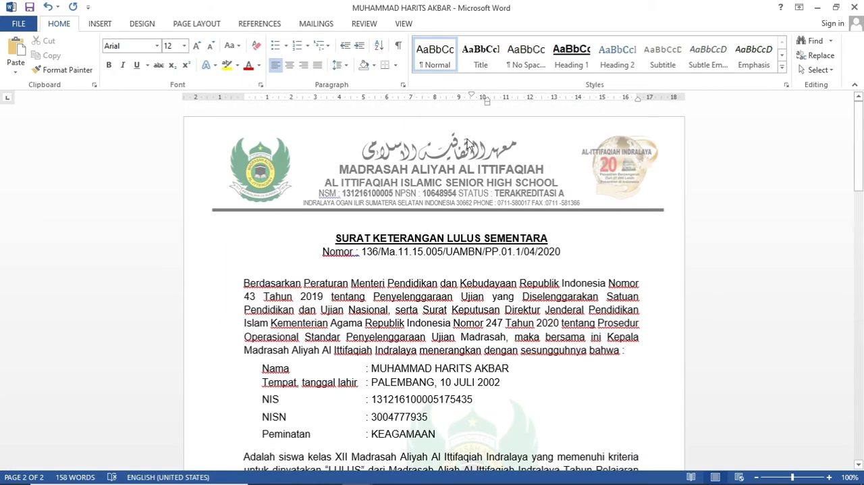
pyautogui.doubleClick(447, 174)
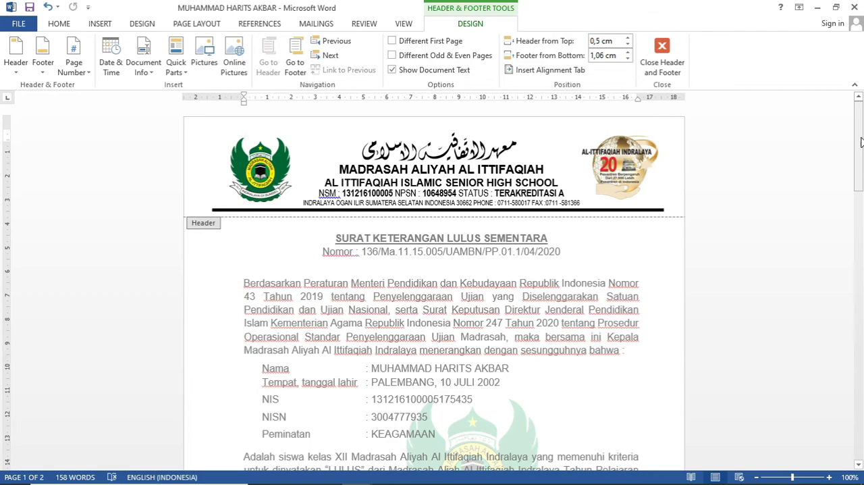
# Step: Copy the two centred footer lines with the school's address, website and e-mail from the first page
pyautogui.moveTo(861, 140); pyautogui.dragTo(860, 240)
pyautogui.scroll(-1, 862, 252)
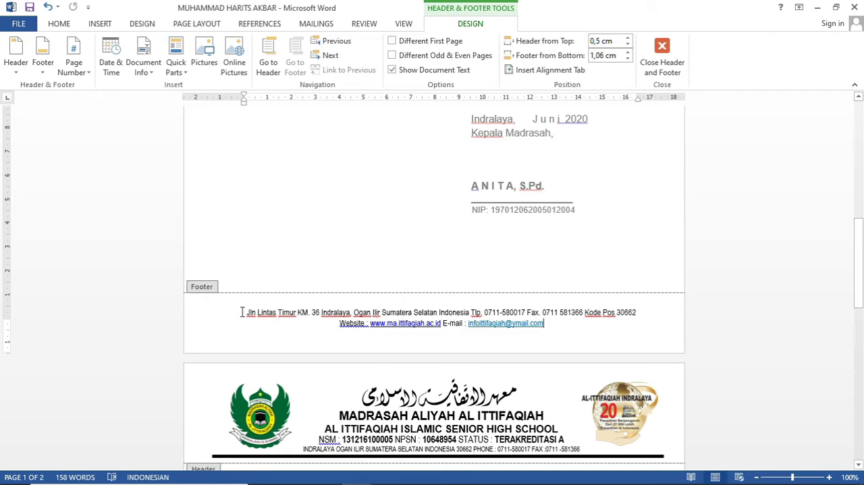
pyautogui.moveTo(244, 312); pyautogui.dragTo(569, 325)
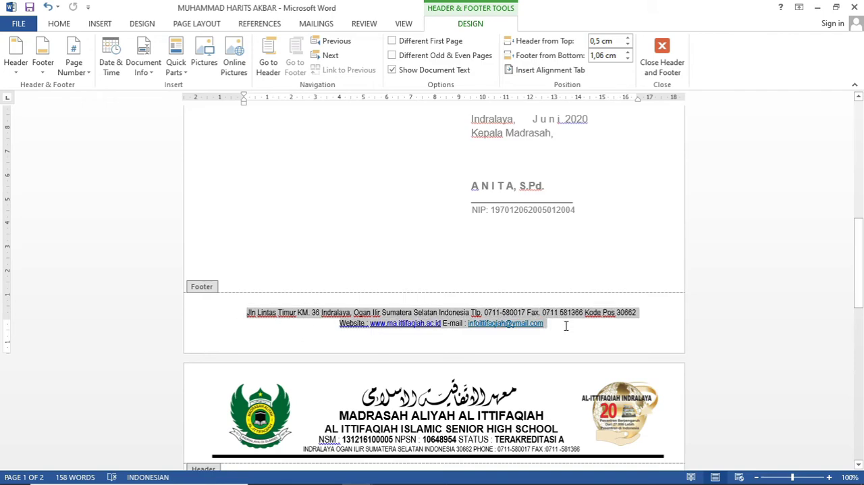
pyautogui.rightClick(444, 314)
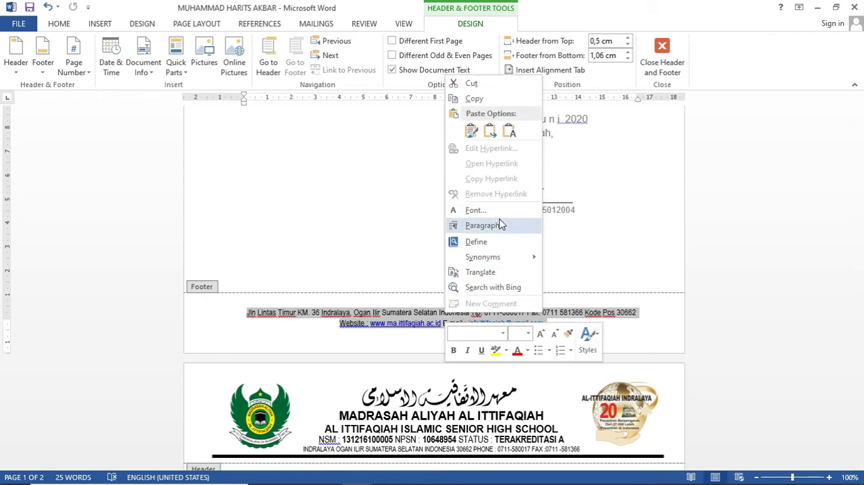
pyautogui.click(486, 98)
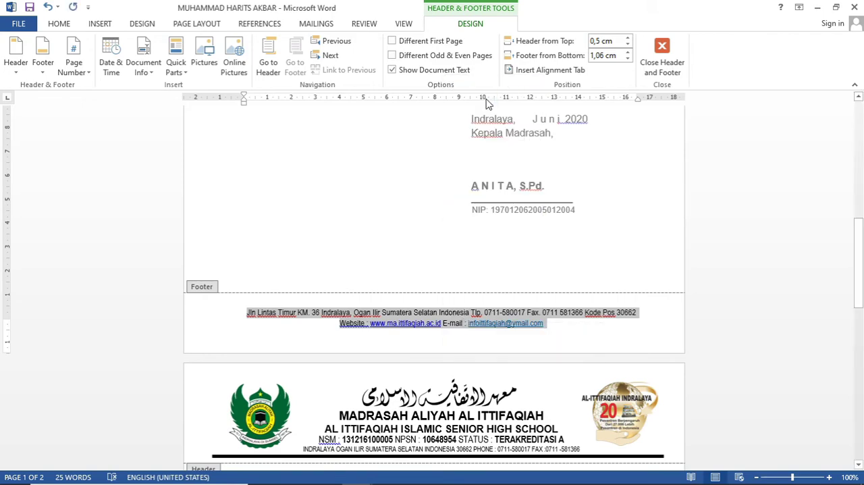
pyautogui.moveTo(280, 480)
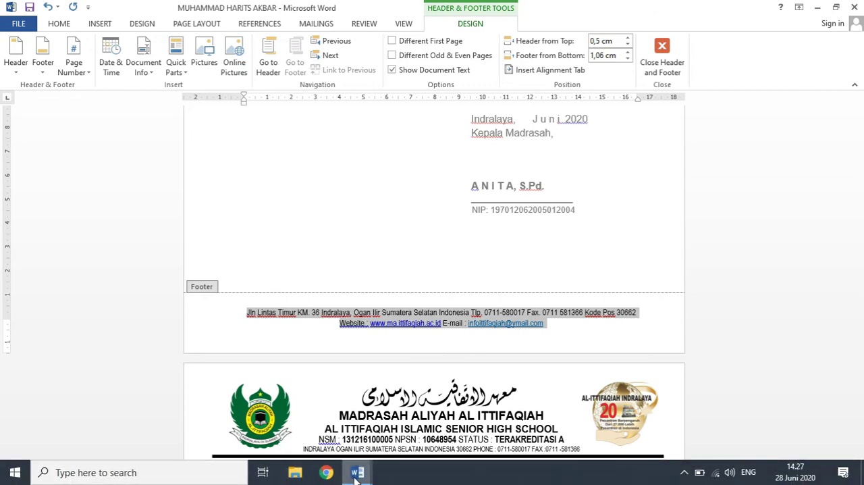
# Step: Switch to Document1, paste the copied address, website and e-mail lines into its page footer, and return to the body text
pyautogui.moveTo(378, 472)
pyautogui.click(417, 443)
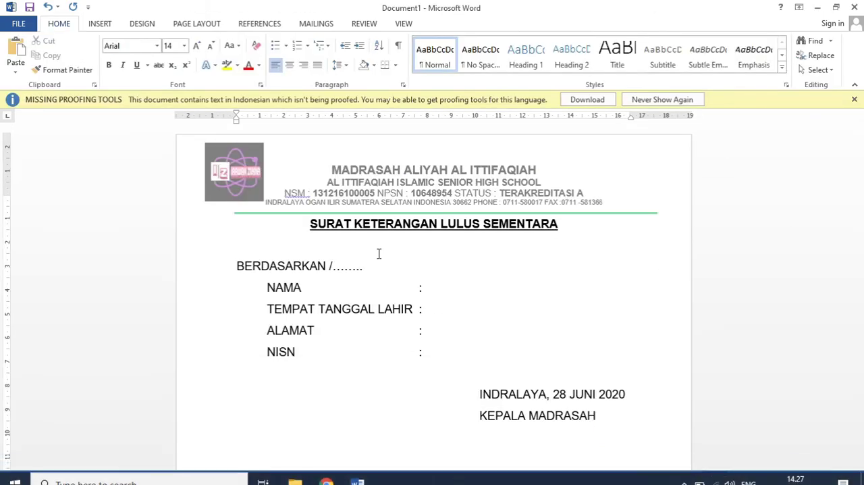
pyautogui.doubleClick(417, 196)
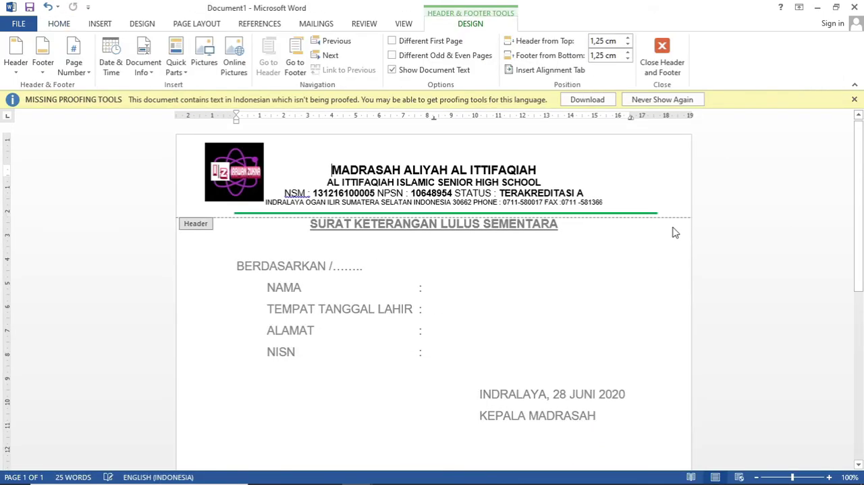
pyautogui.moveTo(860, 212); pyautogui.dragTo(860, 388)
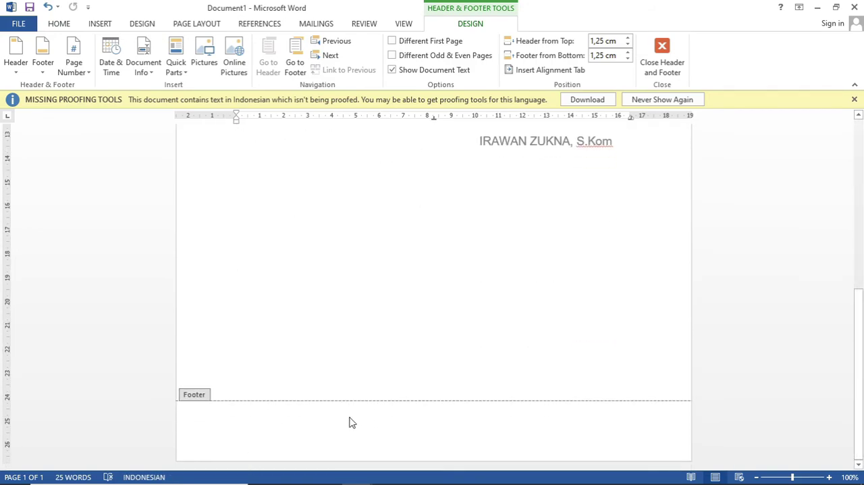
pyautogui.rightClick(413, 421)
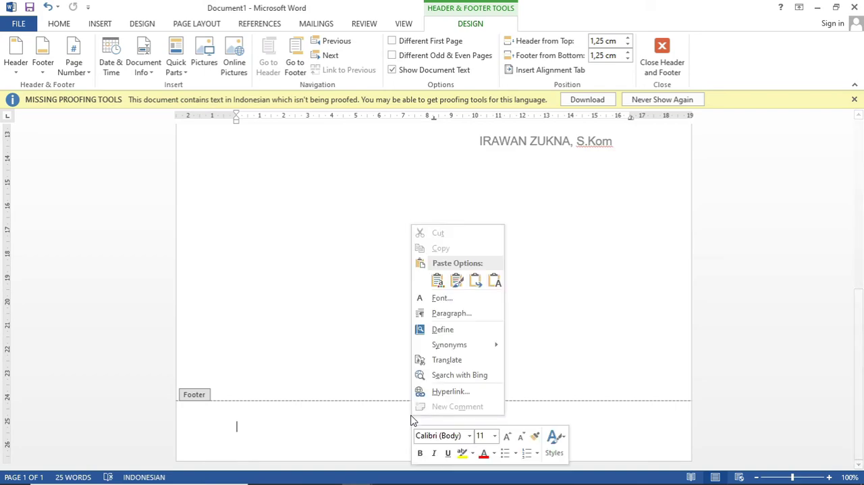
pyautogui.click(444, 280)
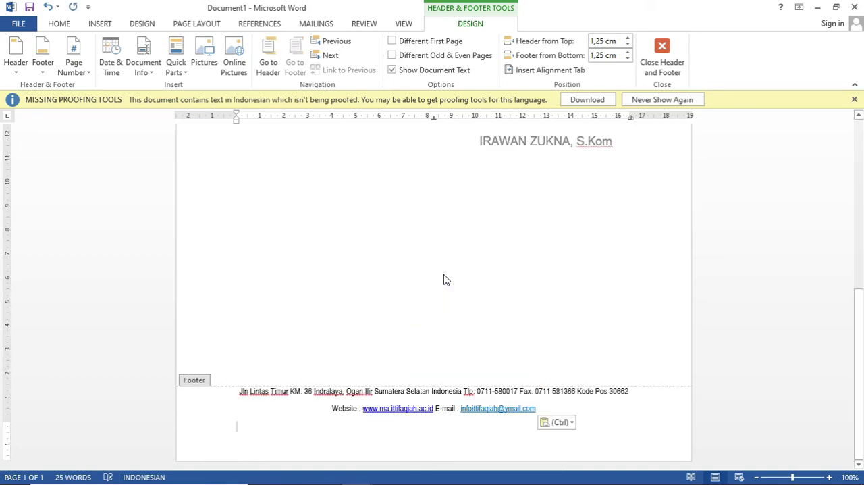
pyautogui.doubleClick(326, 348)
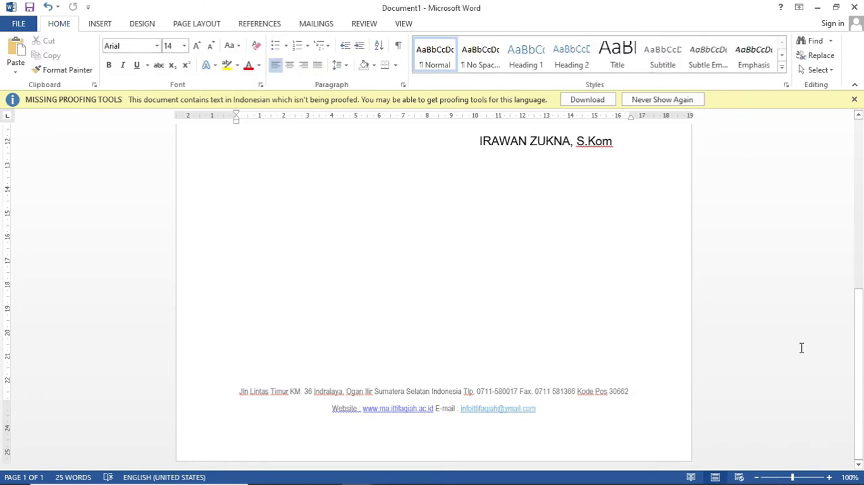
pyautogui.moveTo(860, 318); pyautogui.dragTo(813, 214)
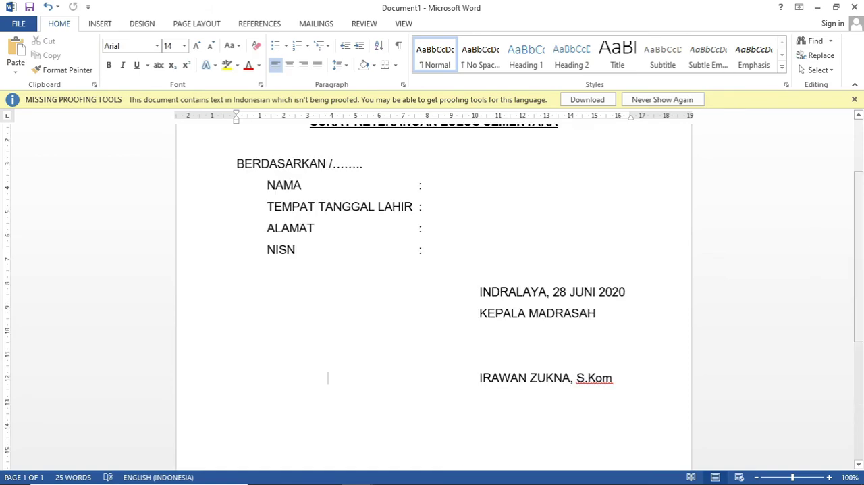
# Step: Switch to the existing letter and close its header and footer editing, returning to the opening paragraph of the body text
pyautogui.moveTo(435, 481)
pyautogui.moveTo(362, 475)
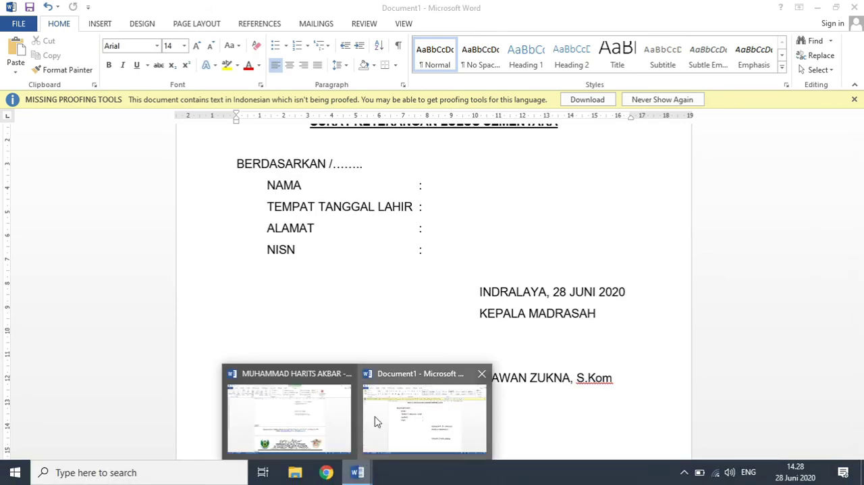
pyautogui.click(316, 409)
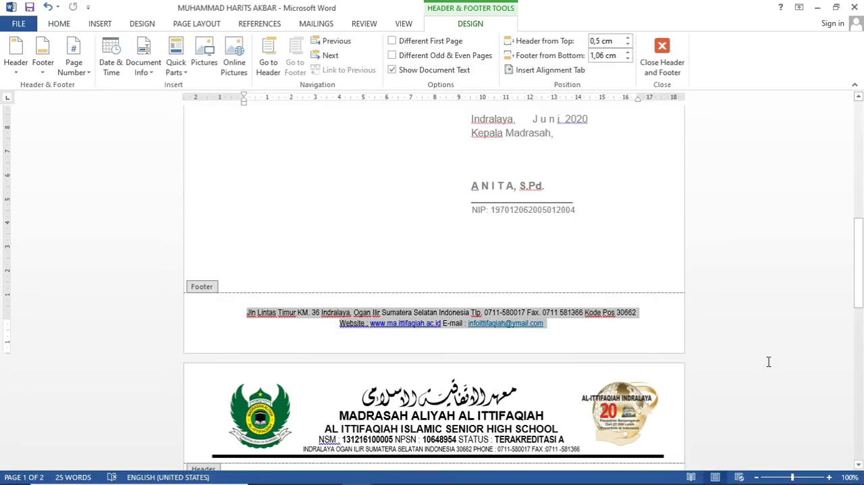
pyautogui.moveTo(863, 294); pyautogui.dragTo(863, 175)
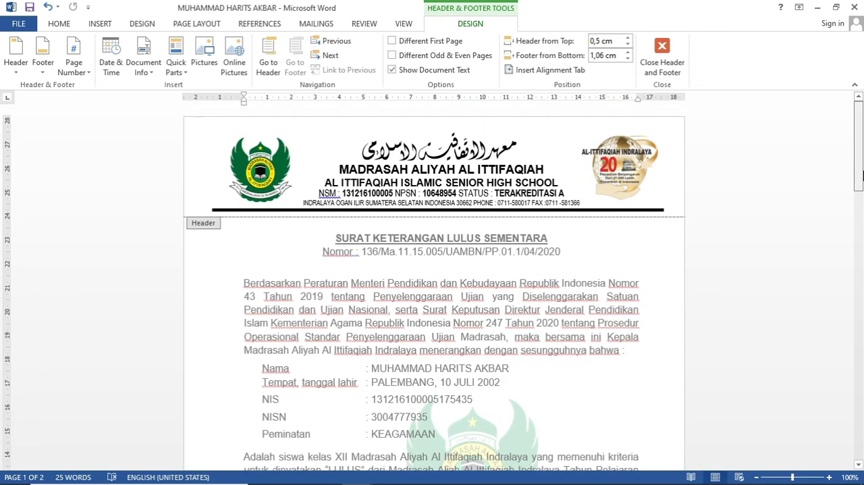
pyautogui.doubleClick(457, 349)
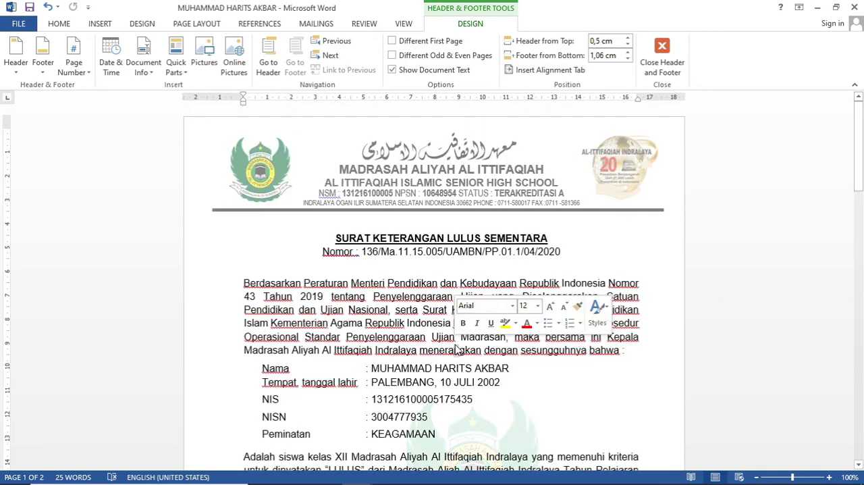
pyautogui.click(311, 323)
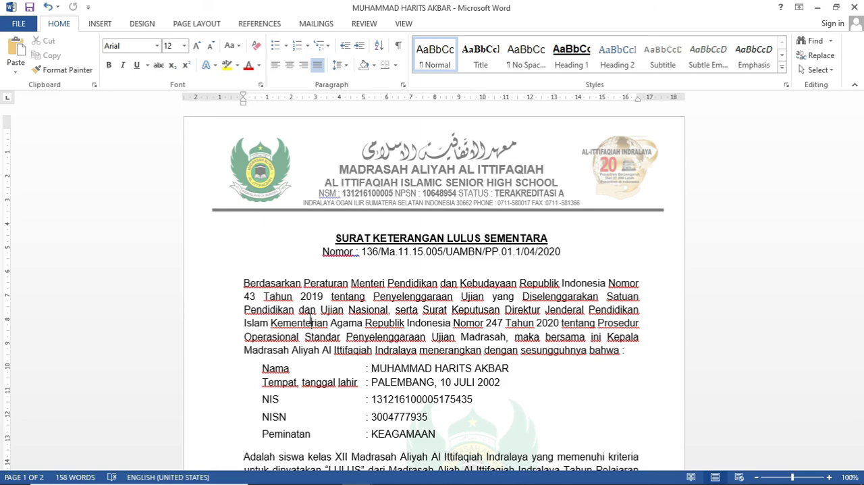
pyautogui.moveTo(535, 474)
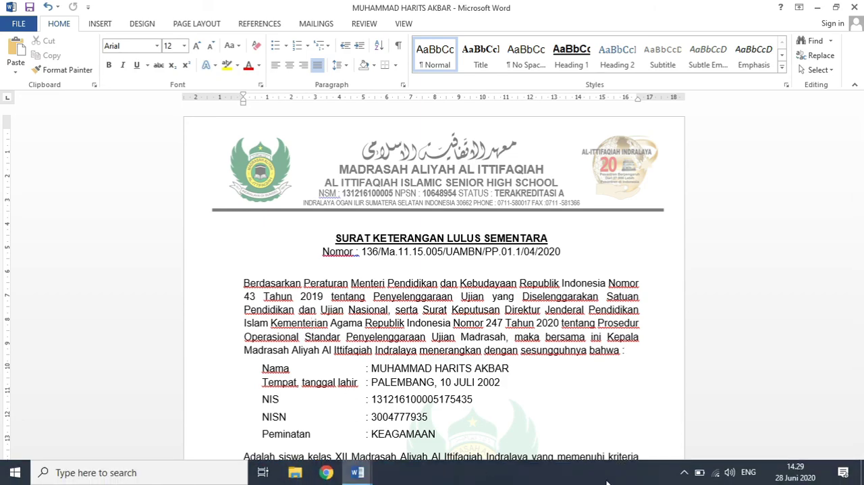
pyautogui.click(682, 476)
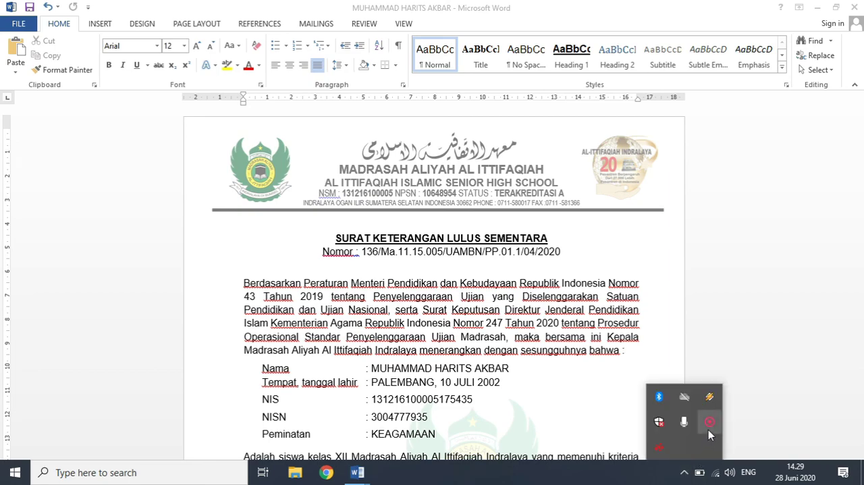
pyautogui.rightClick(709, 424)
pyautogui.click(752, 447)
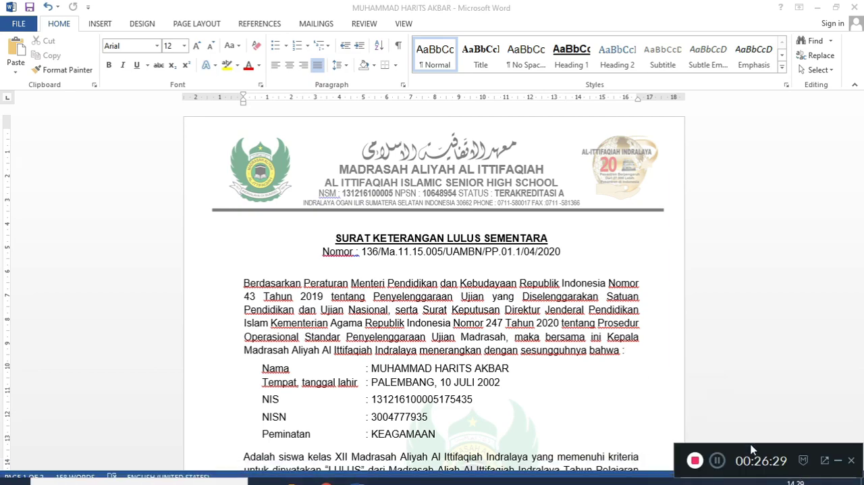